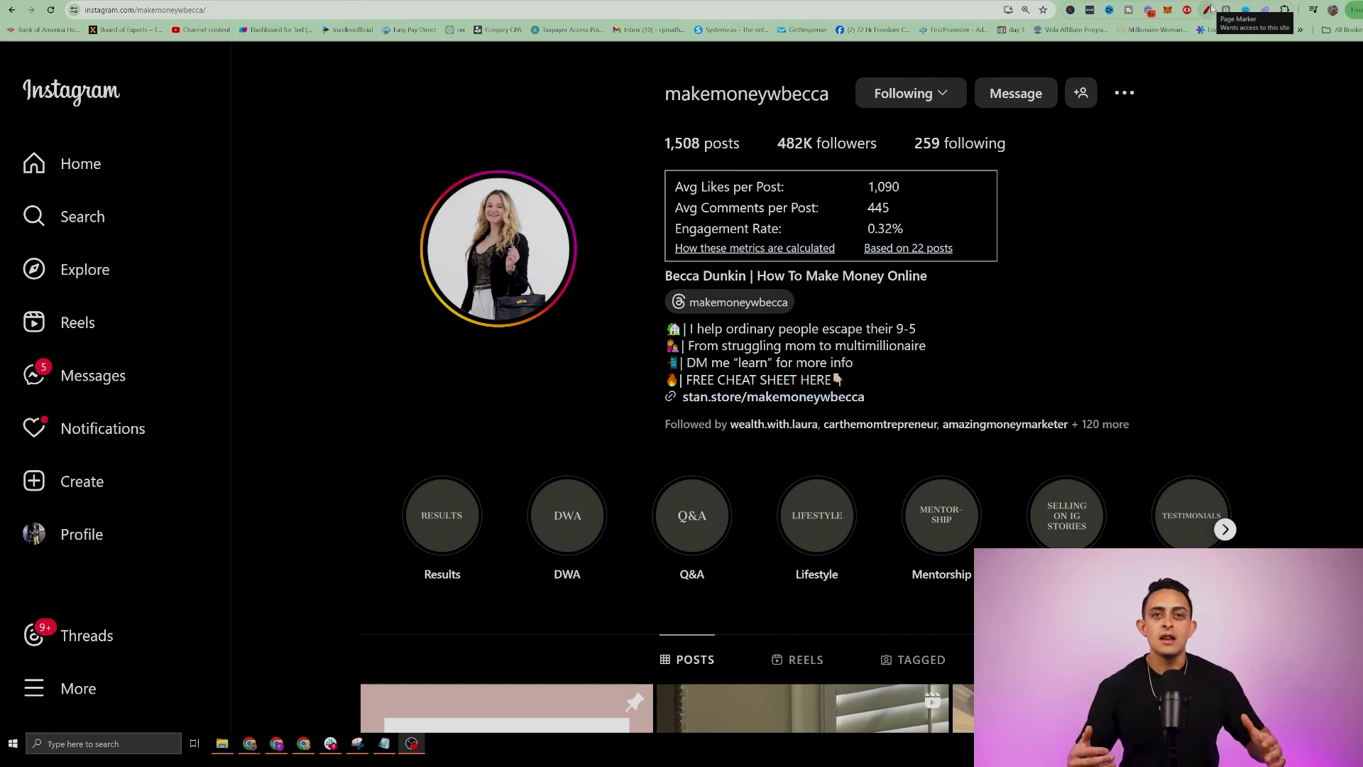
# Underline the DM me "learn" line in the Instagram profile bio with the red page marker.
pyautogui.click(1208, 9)
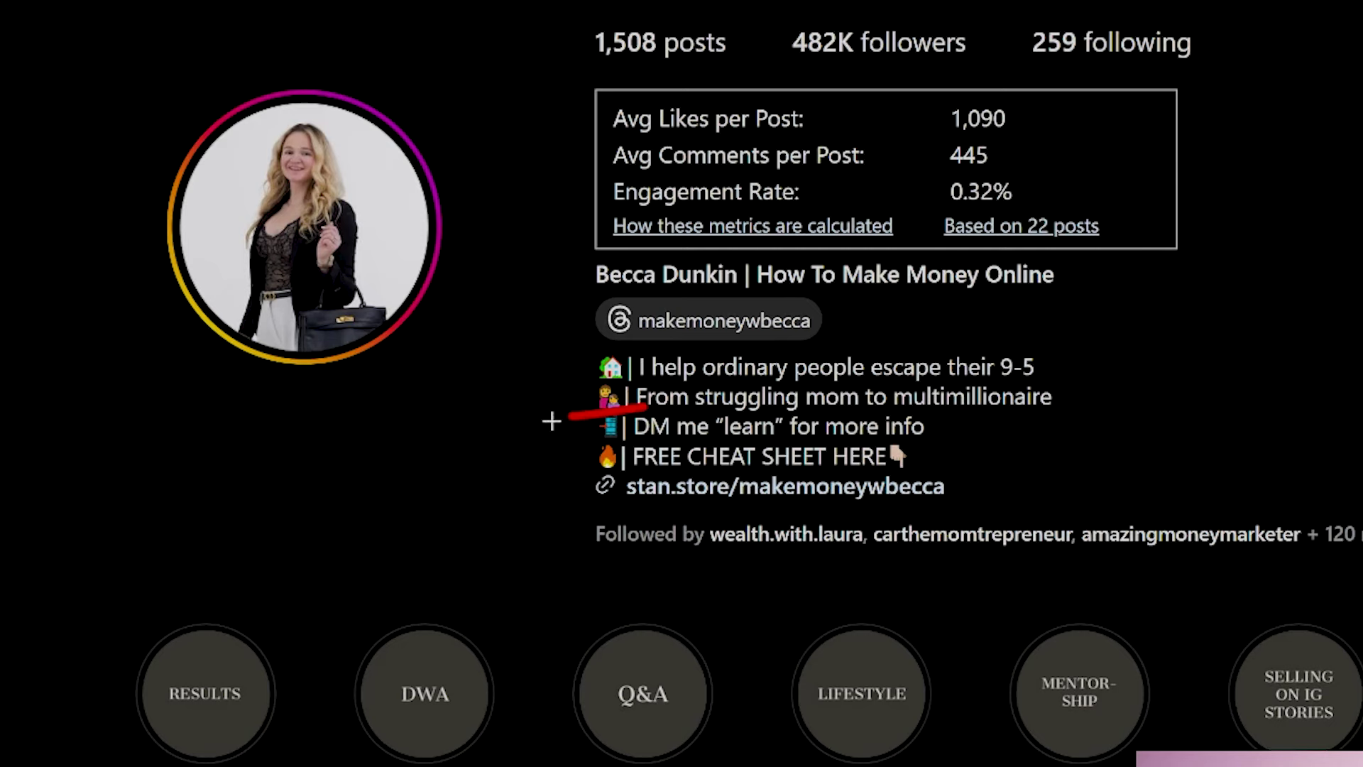
pyautogui.moveTo(641, 359)
pyautogui.mouseDown()
pyautogui.moveTo(797, 382)
pyautogui.moveTo(892, 356)
pyautogui.moveTo(729, 353)
pyautogui.mouseUp()
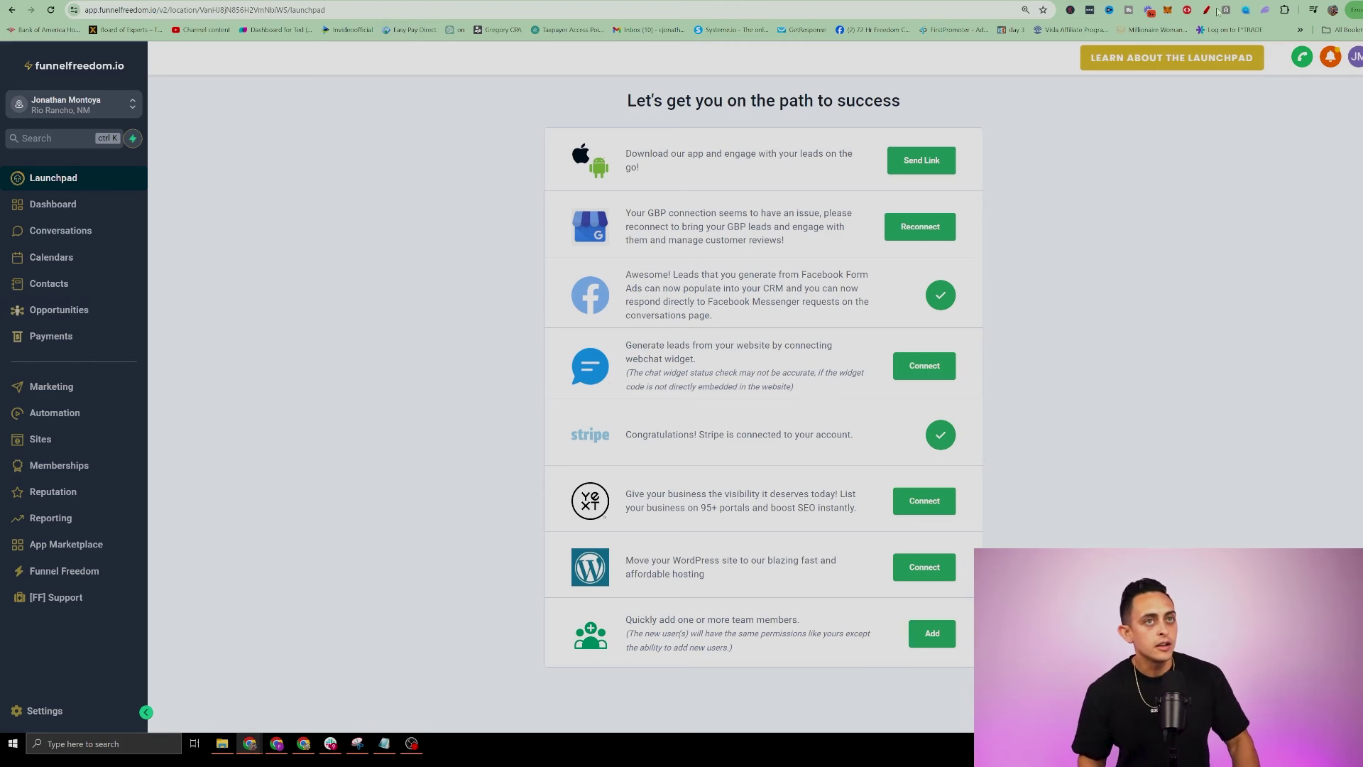
# In funnelfreedom.io, mark the Settings entry in red, open the Integrations settings and mark the Integrations entry.
pyautogui.click(1206, 11)
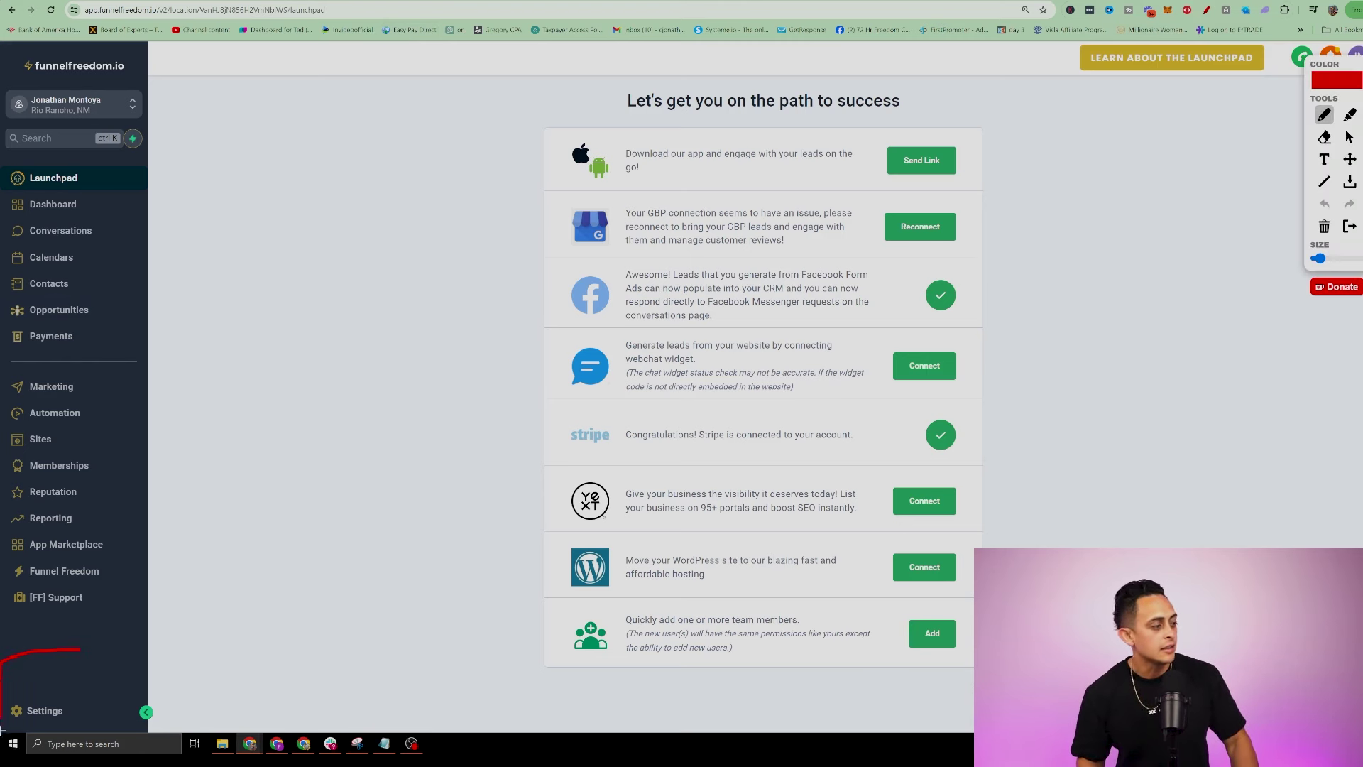
pyautogui.moveTo(3, 729)
pyautogui.mouseDown()
pyautogui.moveTo(149, 703)
pyautogui.moveTo(153, 674)
pyautogui.mouseUp()
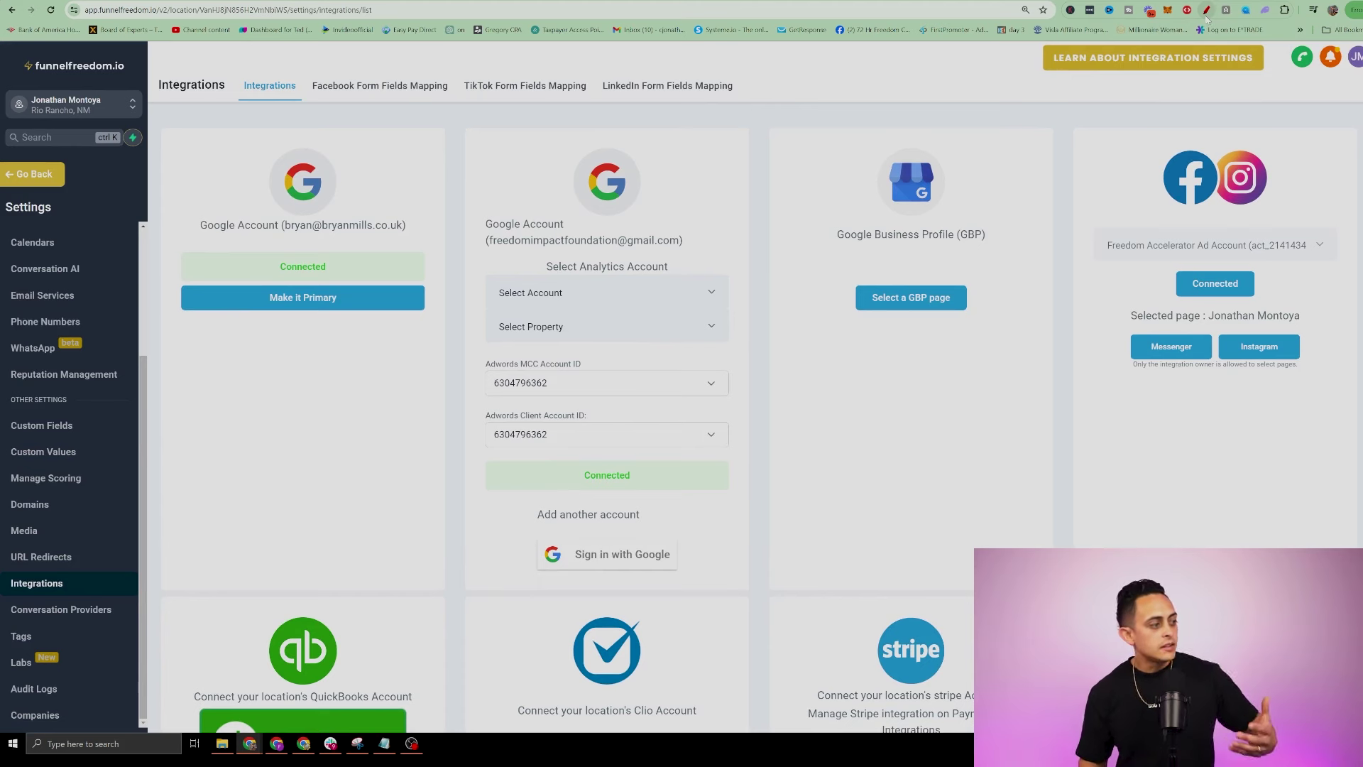
pyautogui.click(1206, 11)
pyautogui.moveTo(2, 566); pyautogui.dragTo(71, 608)
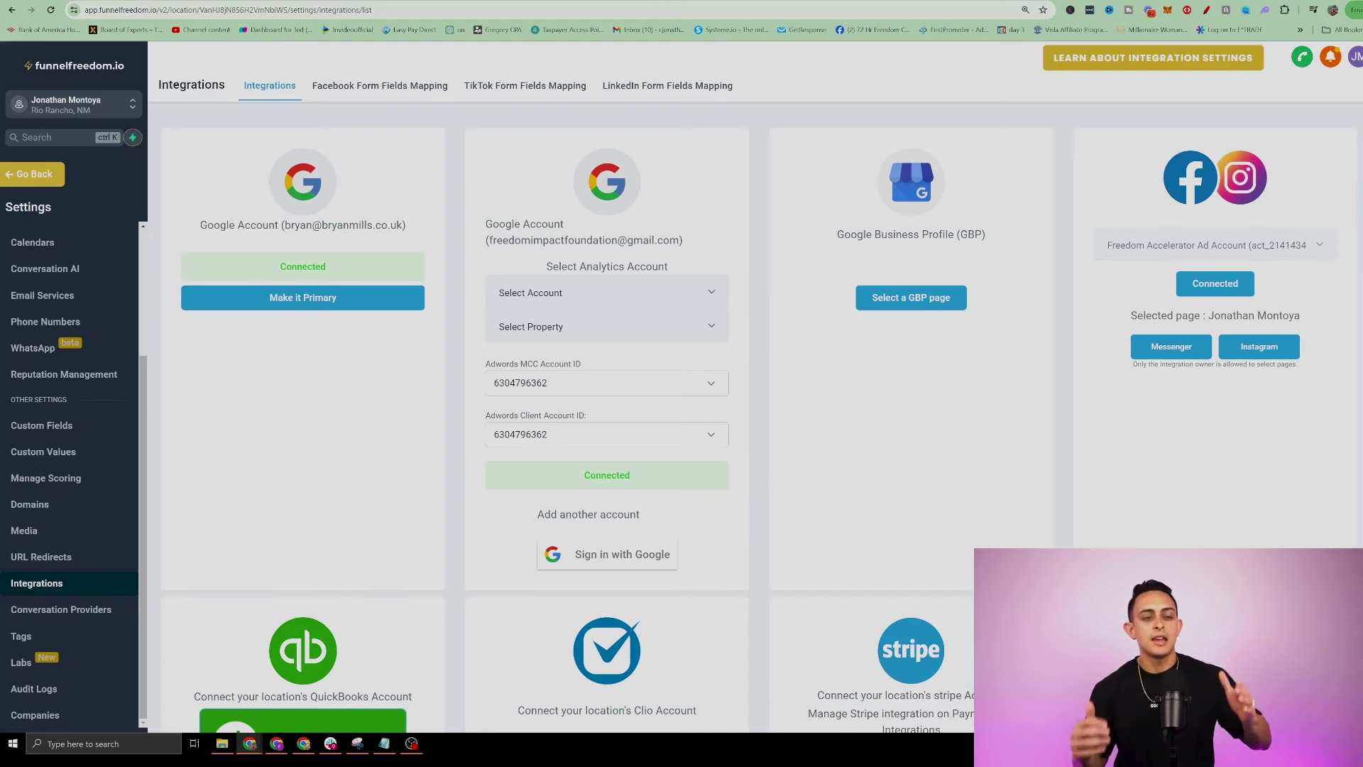
# Enlarge the Integrations page to 150%, circle the Facebook and Instagram integration in red, and clear the markings.
pyautogui.hotkey('ctrl', '+')
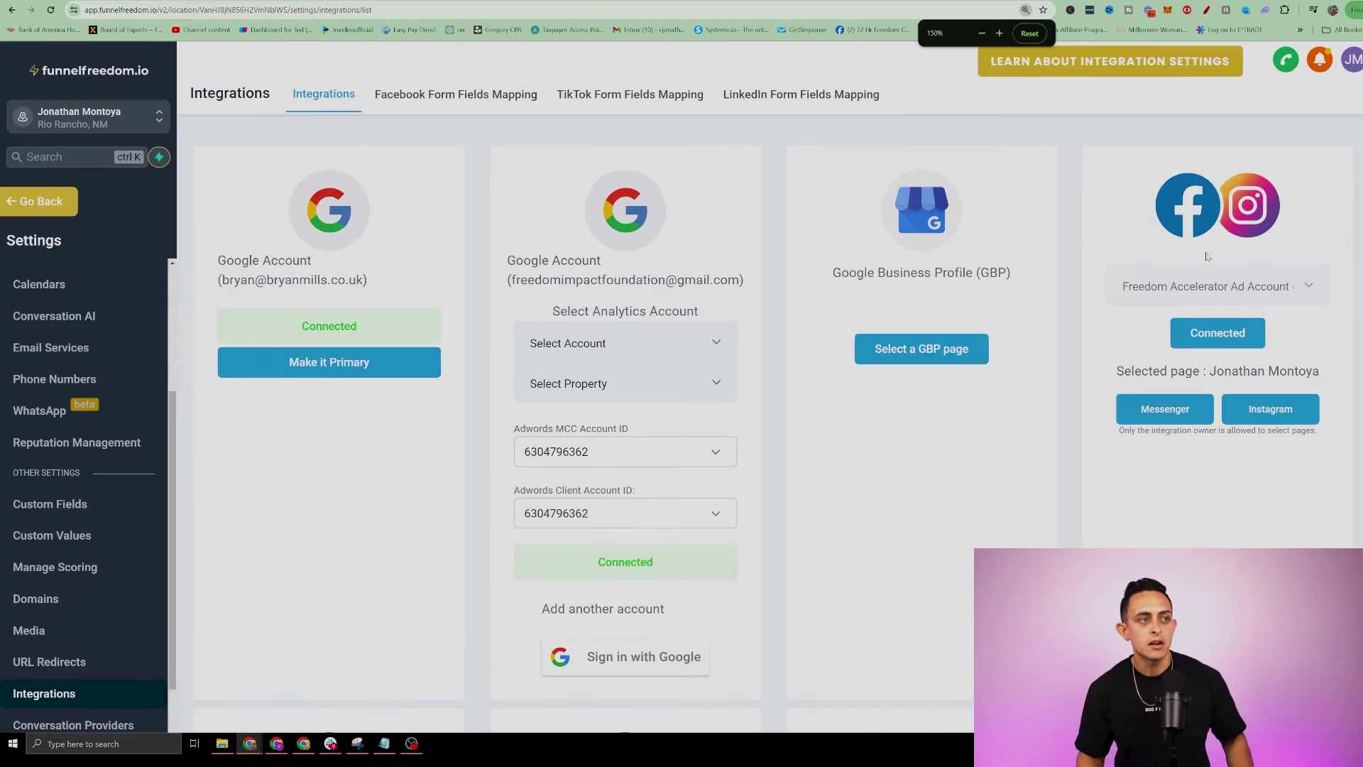
pyautogui.click(1206, 10)
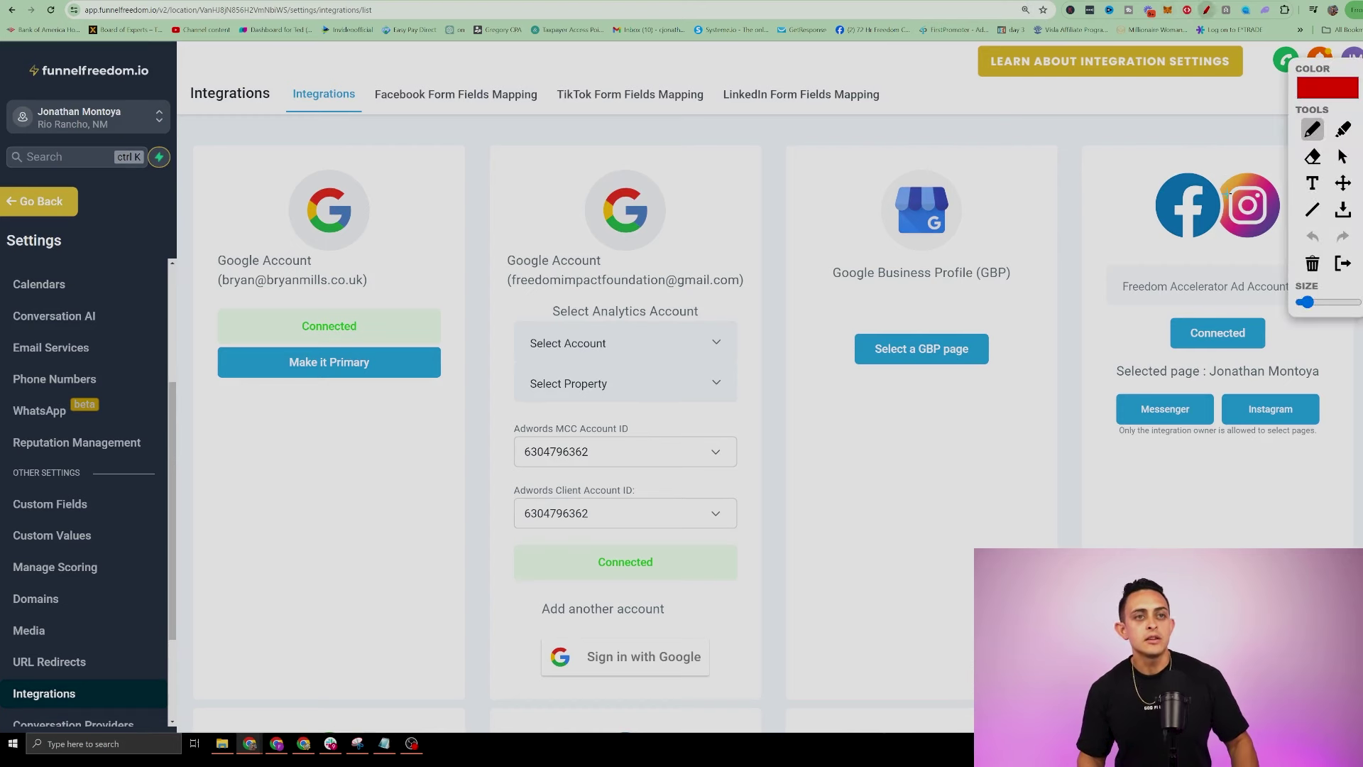
pyautogui.moveTo(1221, 158)
pyautogui.mouseDown()
pyautogui.moveTo(1129, 162)
pyautogui.moveTo(1211, 188)
pyautogui.moveTo(1215, 234)
pyautogui.moveTo(1255, 147)
pyautogui.mouseUp()
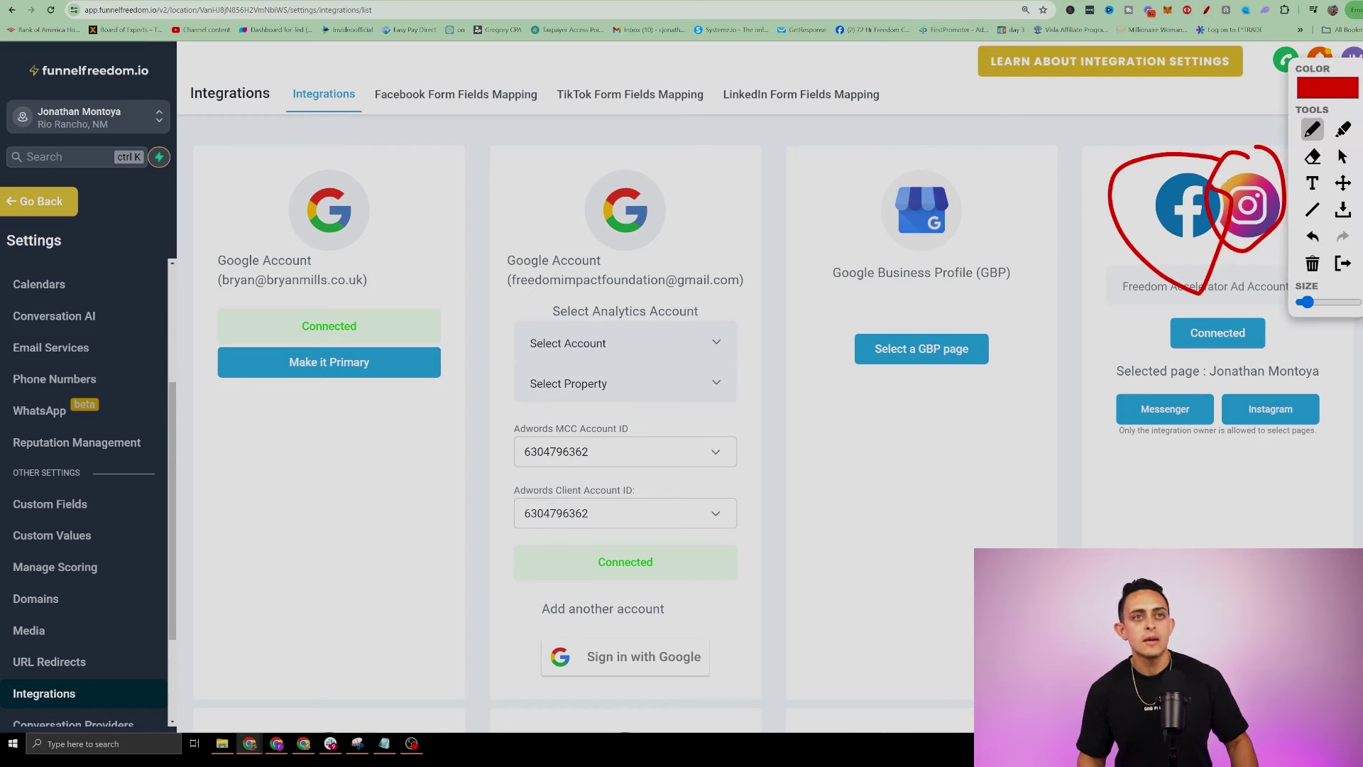
pyautogui.moveTo(1330, 65)
pyautogui.mouseDown()
pyautogui.moveTo(1239, 610)
pyautogui.moveTo(1250, 546)
pyautogui.mouseUp()
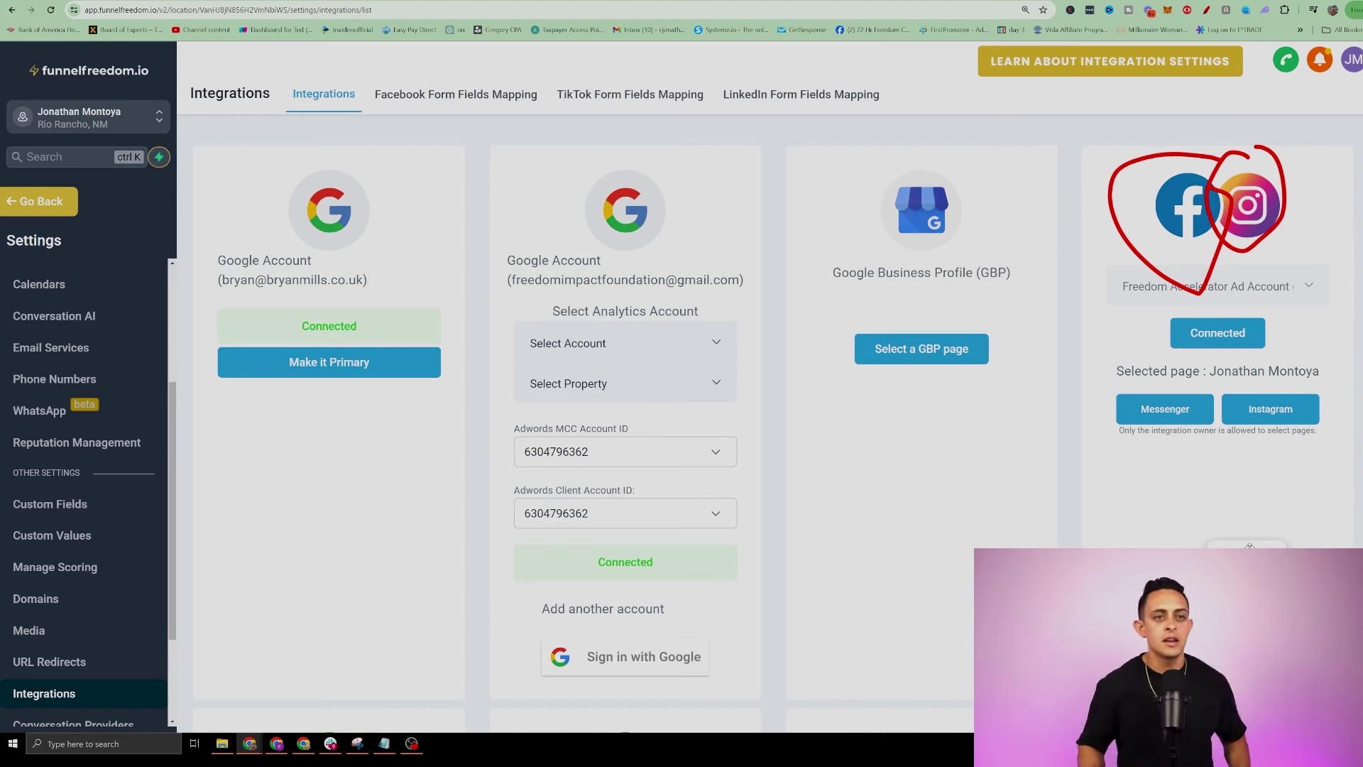
pyautogui.press('Escape')
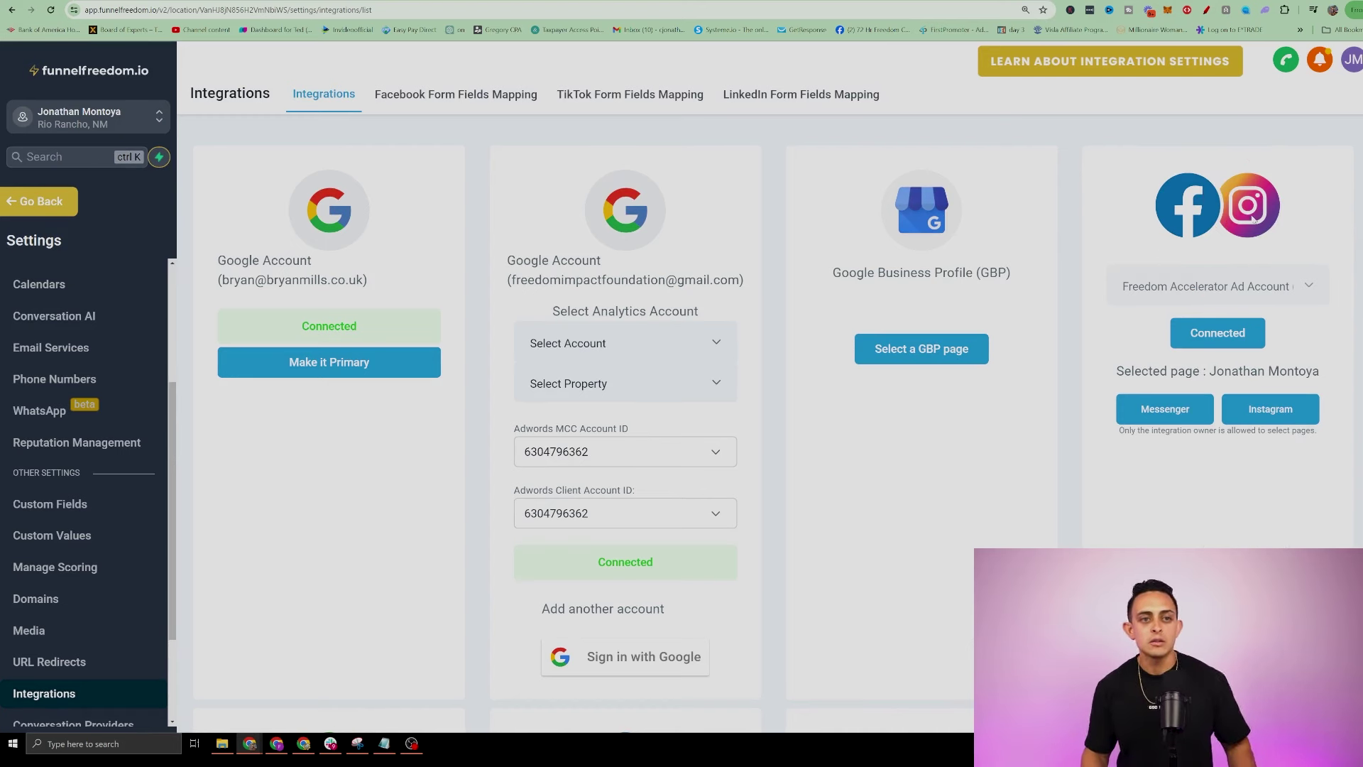
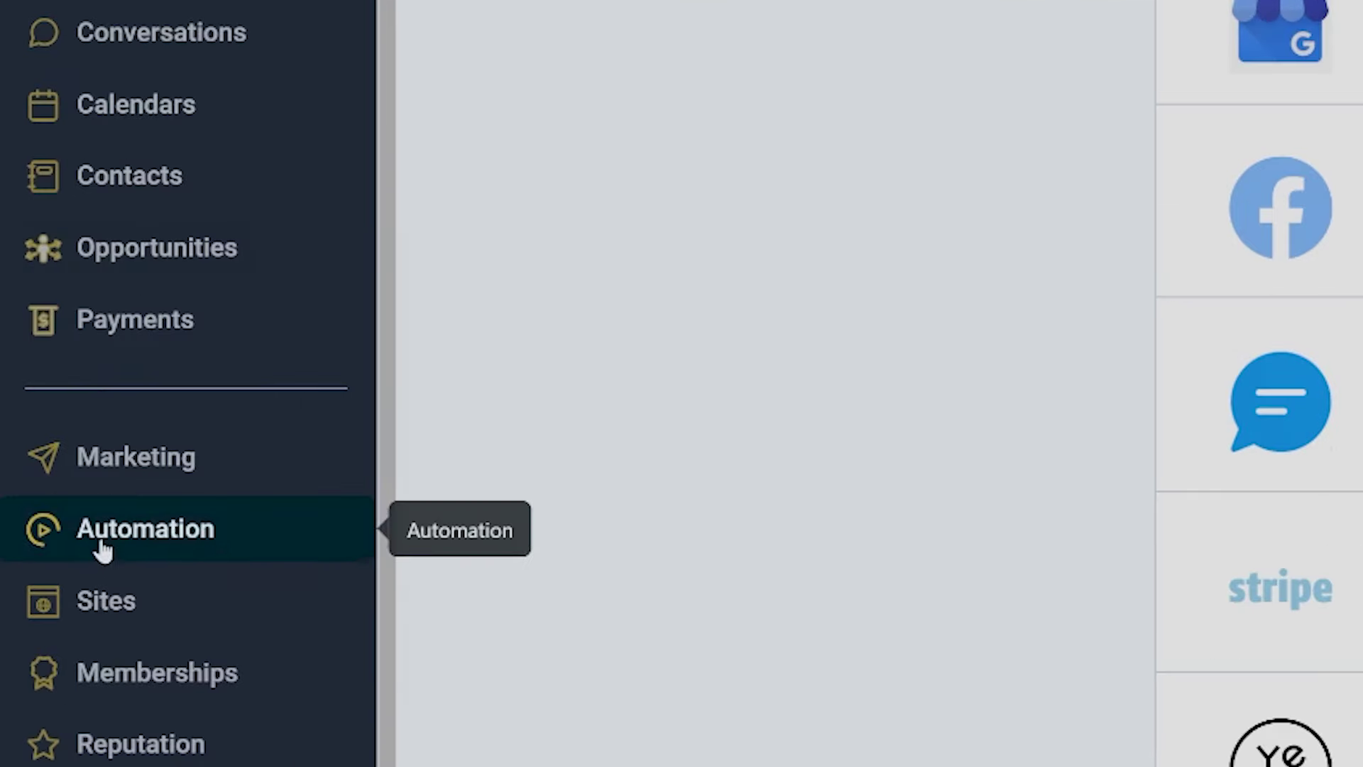
# Create a new automation workflow from scratch.
pyautogui.click(102, 544)
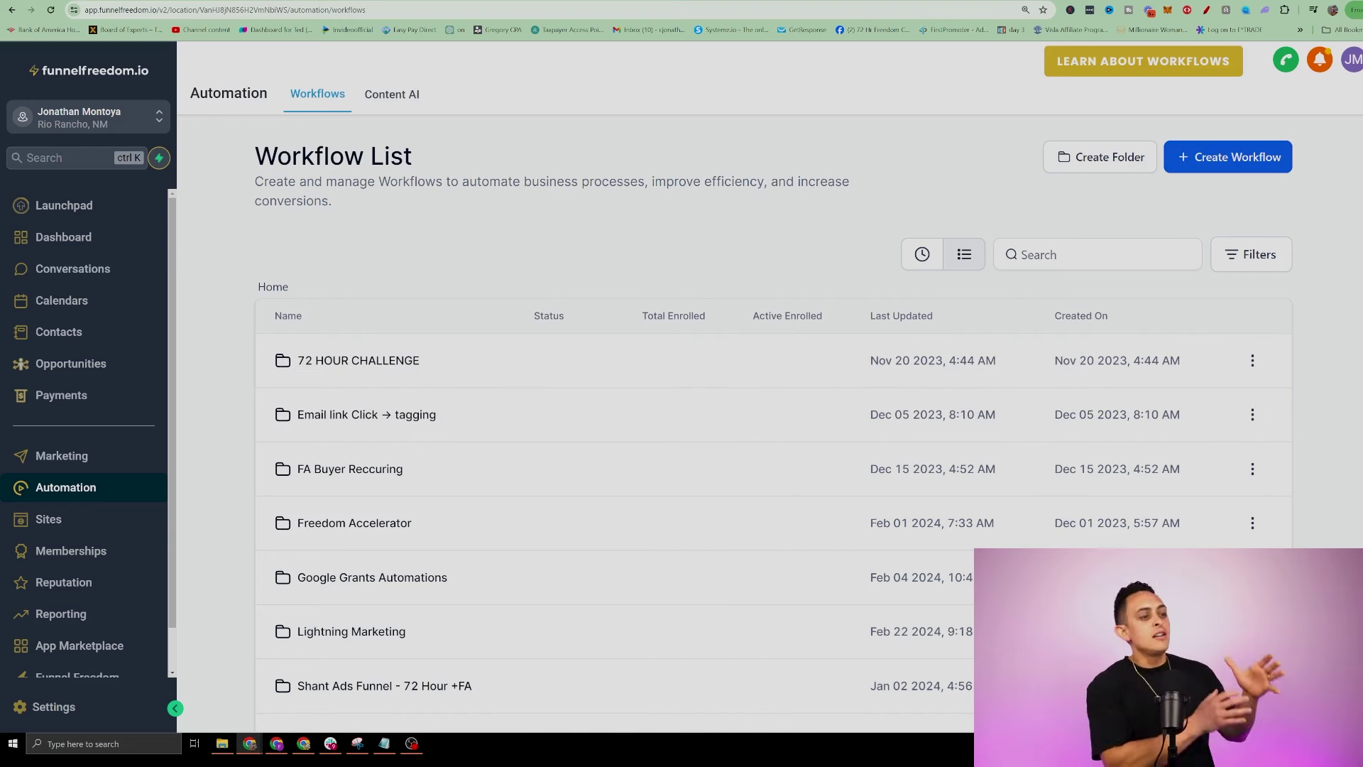
pyautogui.scroll(-3, 519, 582)
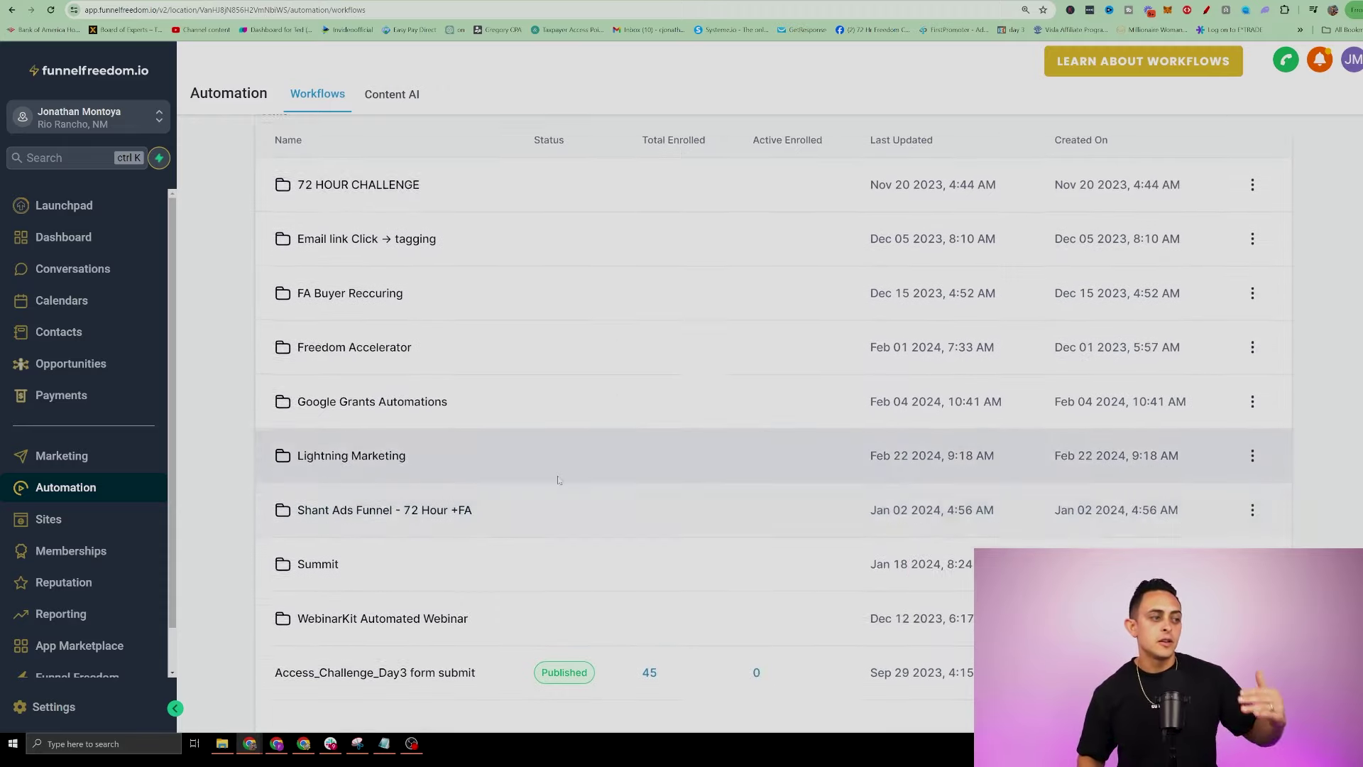
pyautogui.scroll(3, 518, 581)
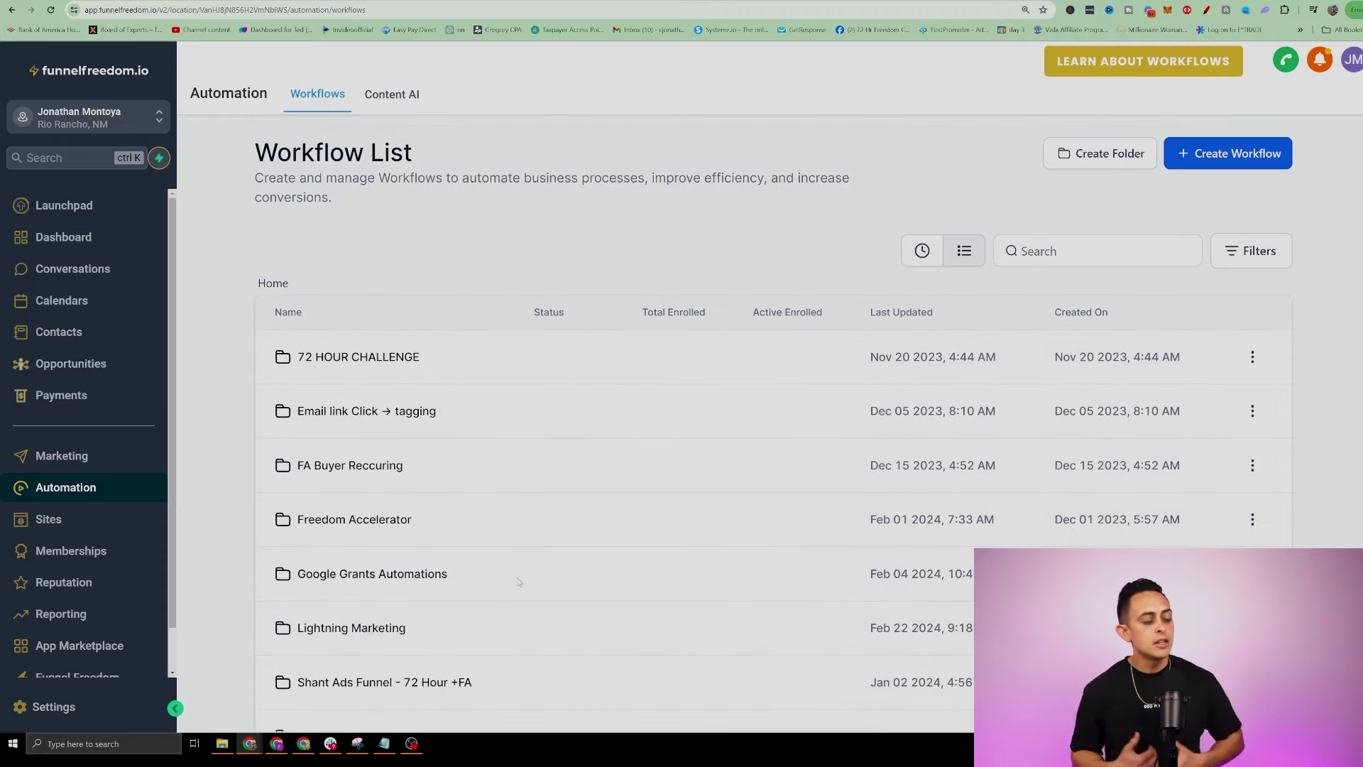
pyautogui.click(1241, 163)
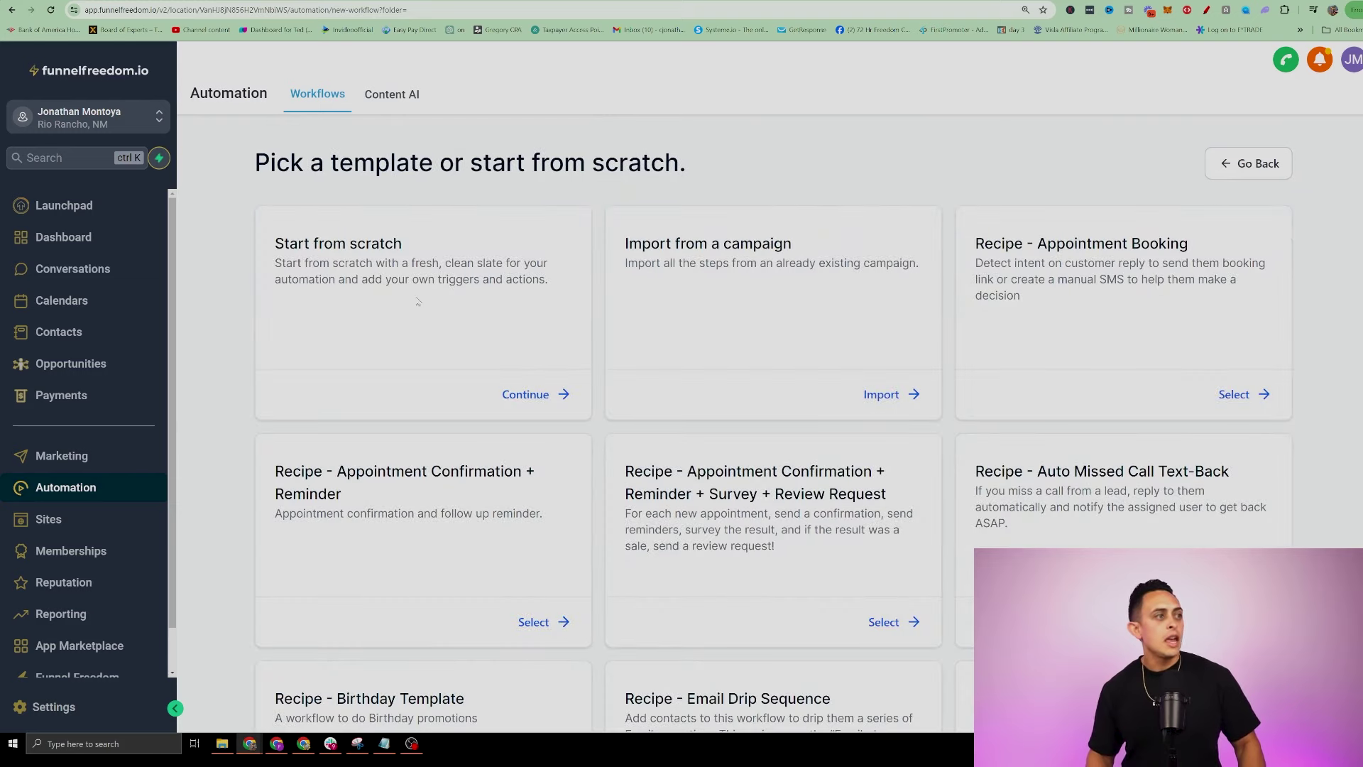
pyautogui.click(531, 395)
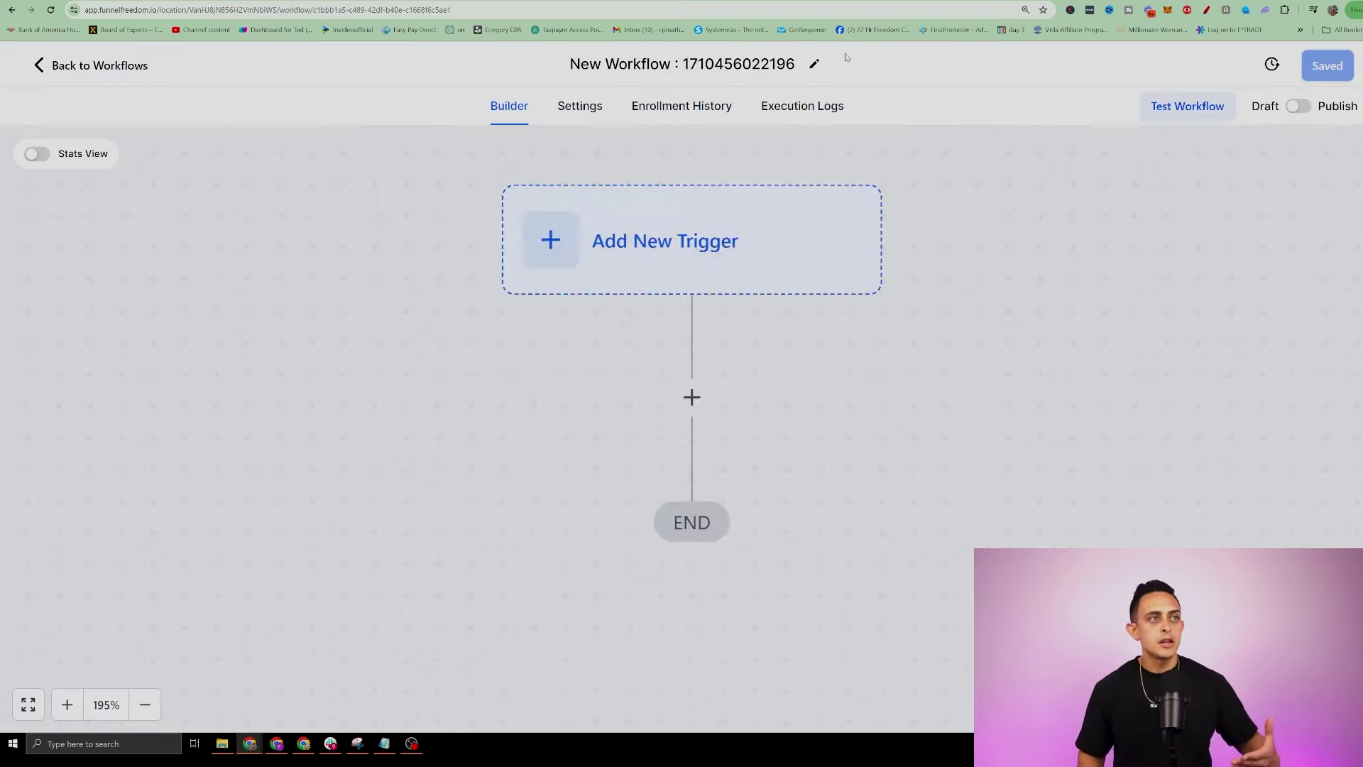
# Rename the new workflow as IG Dm "Freedom1".
pyautogui.tripleClick(776, 64)
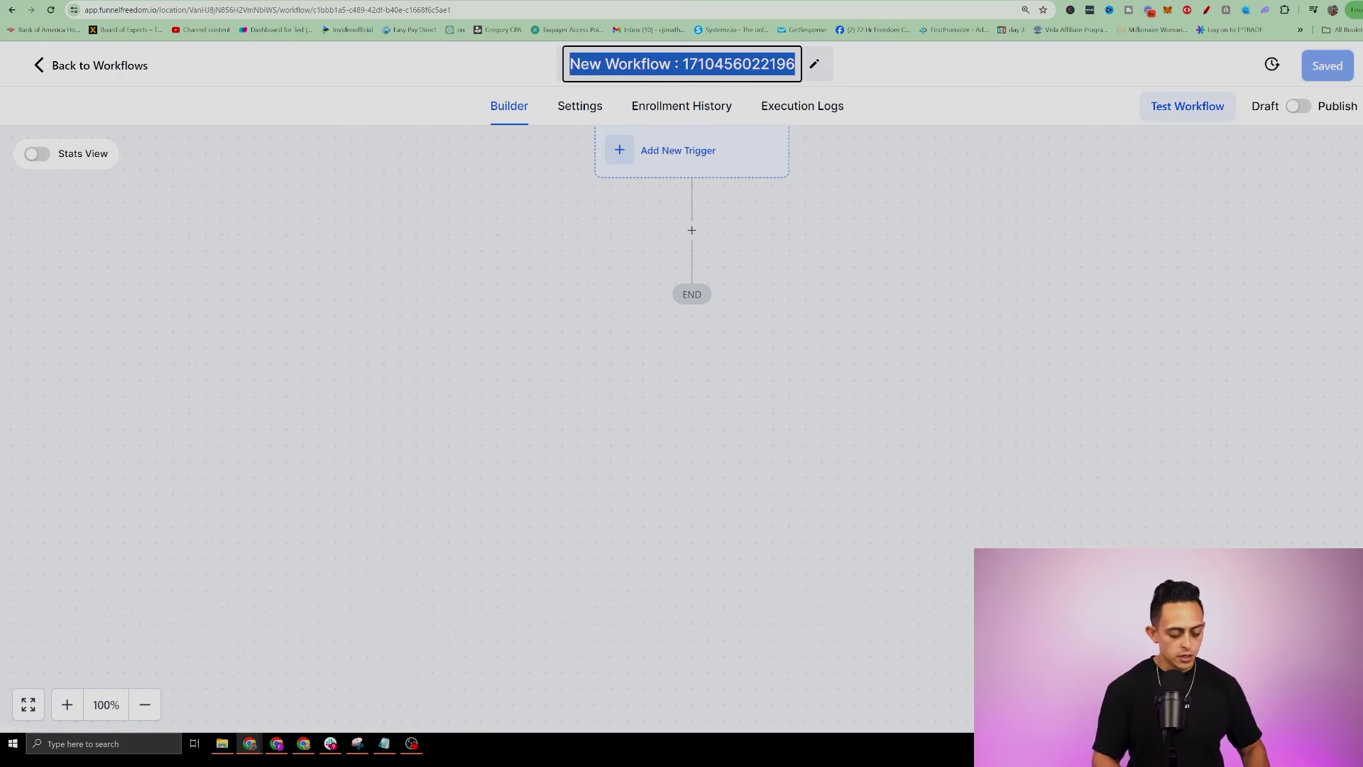
pyautogui.press('BackSpace')
pyautogui.write('IG Dm')
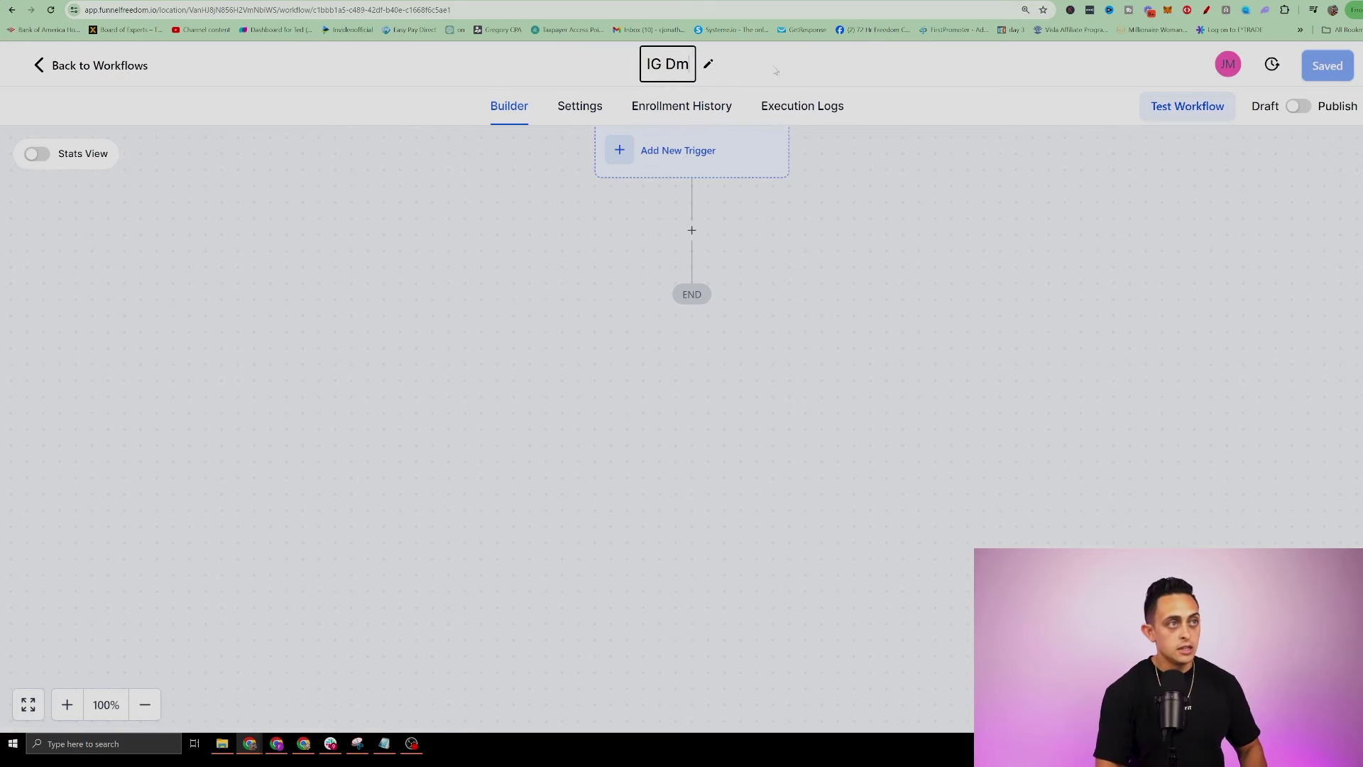
pyautogui.write(' "DF')
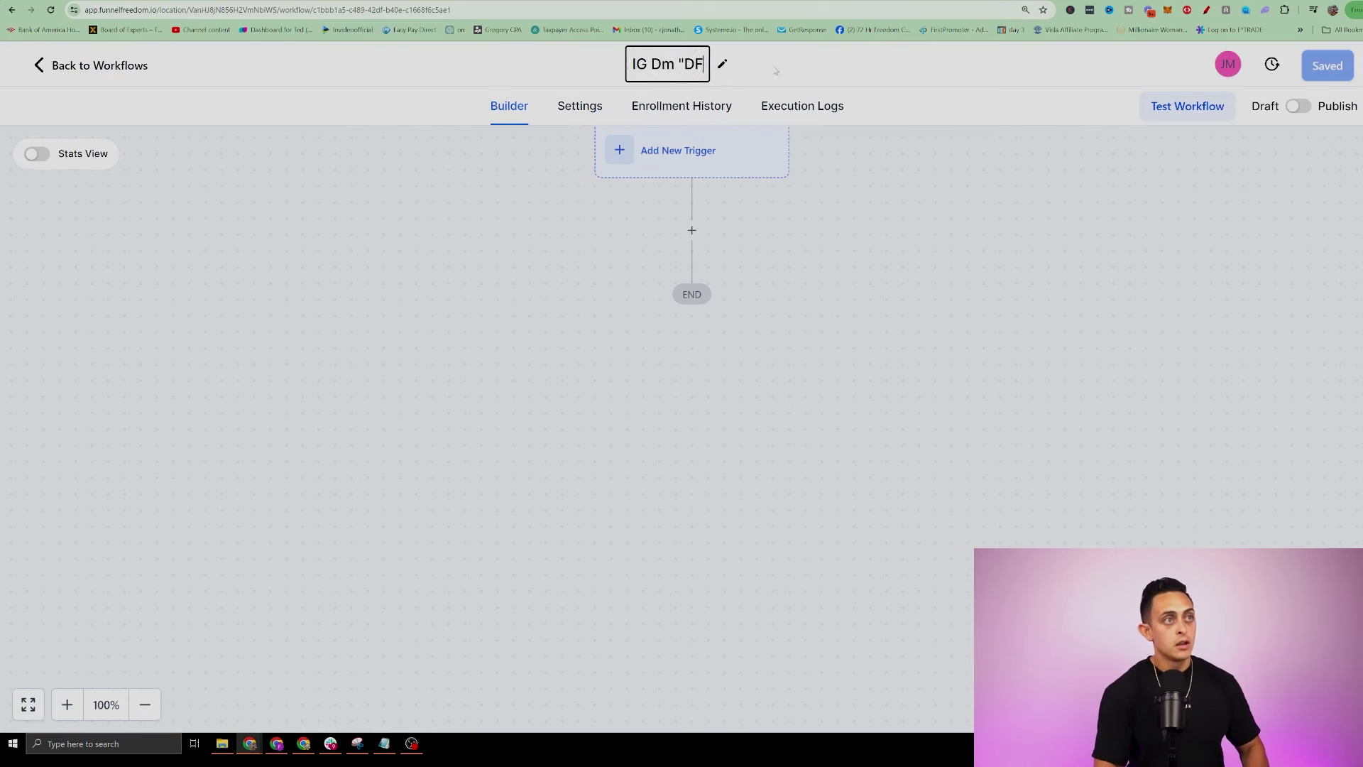
pyautogui.press('BackSpace')
pyautogui.press('BackSpace')
pyautogui.write('Freedom1"')
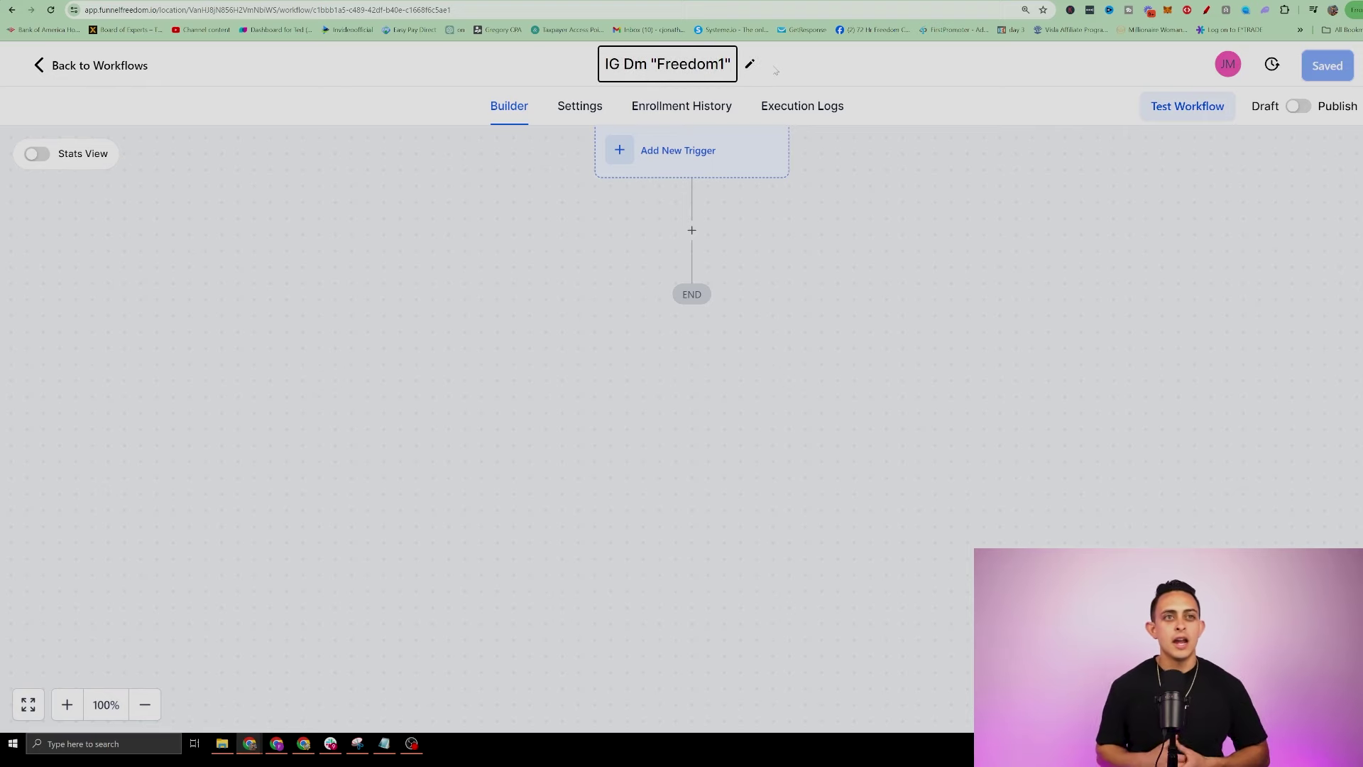
pyautogui.click(934, 292)
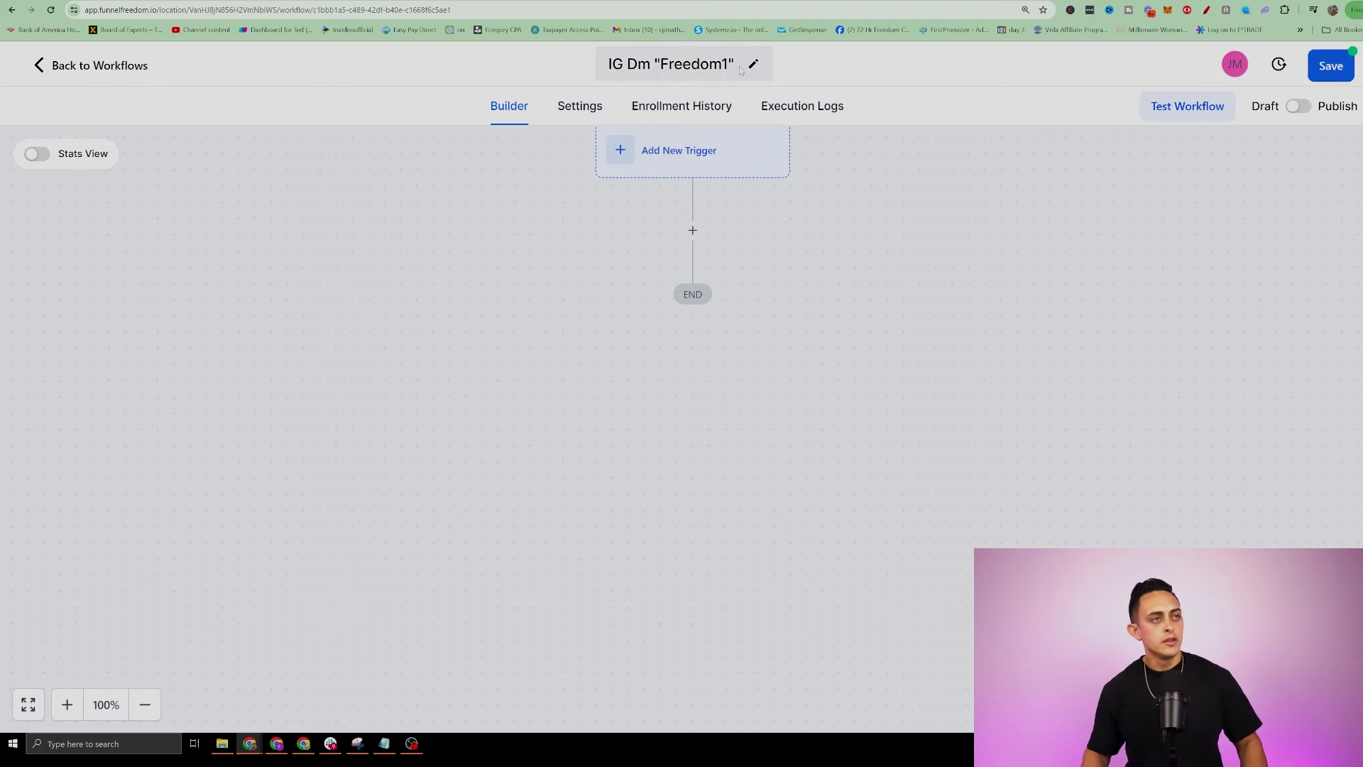
# Add a Customer Replied trigger to the workflow.
pyautogui.scroll(1, 821, 162)
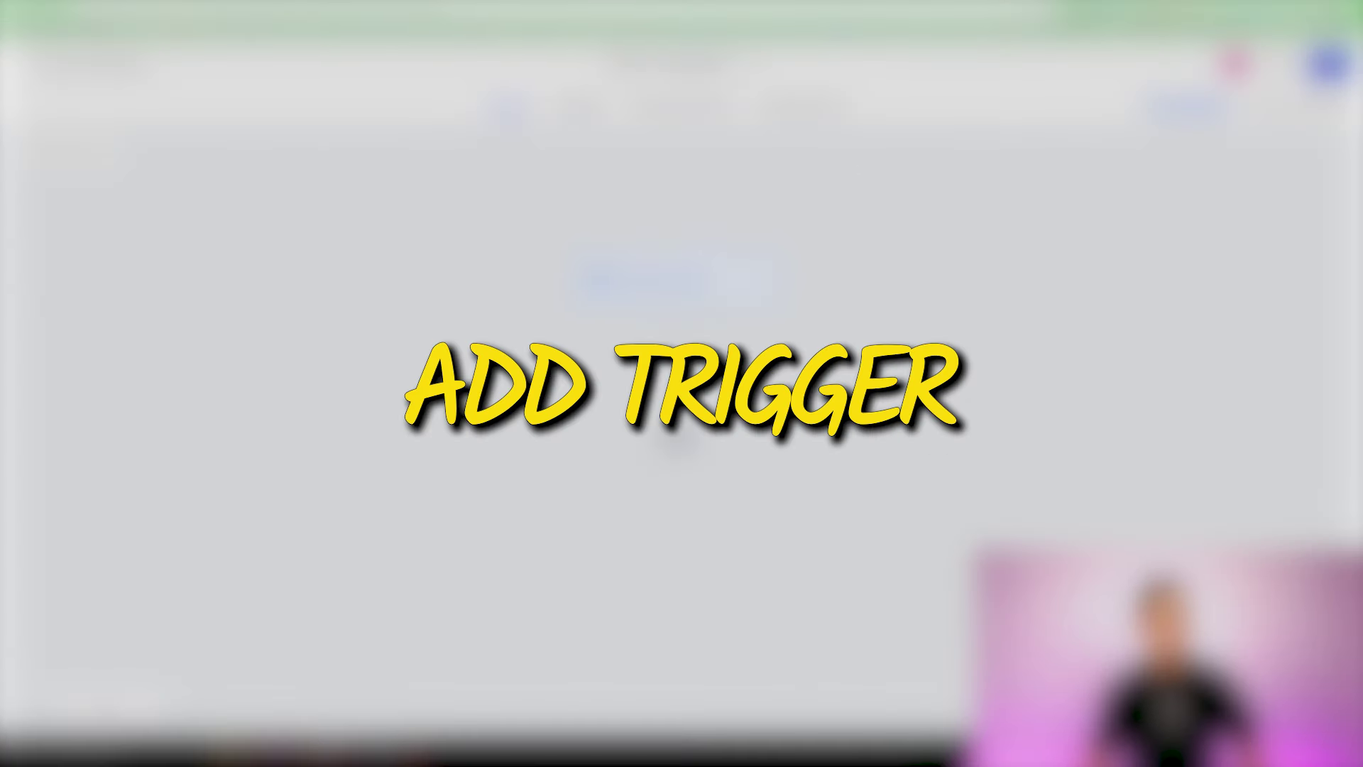
pyautogui.click(598, 278)
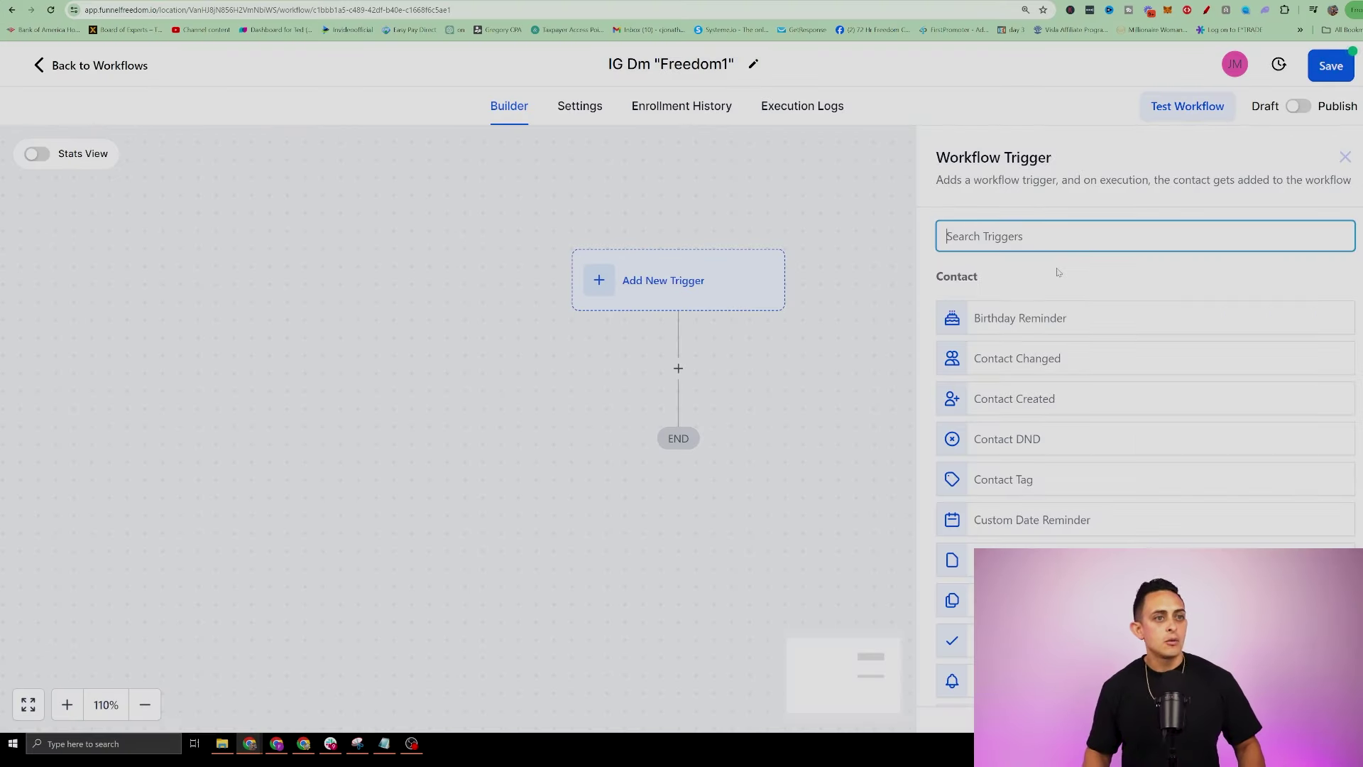
pyautogui.write('cust')
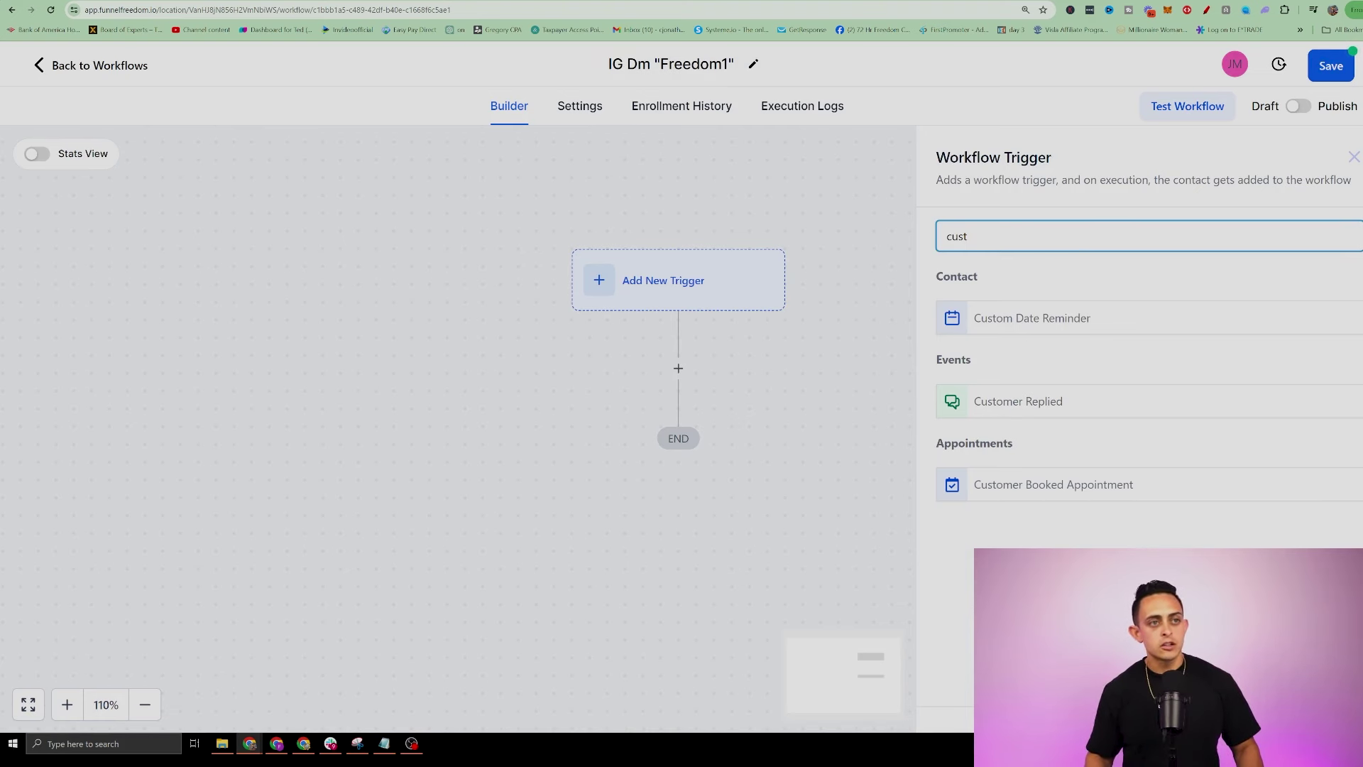
pyautogui.click(1036, 403)
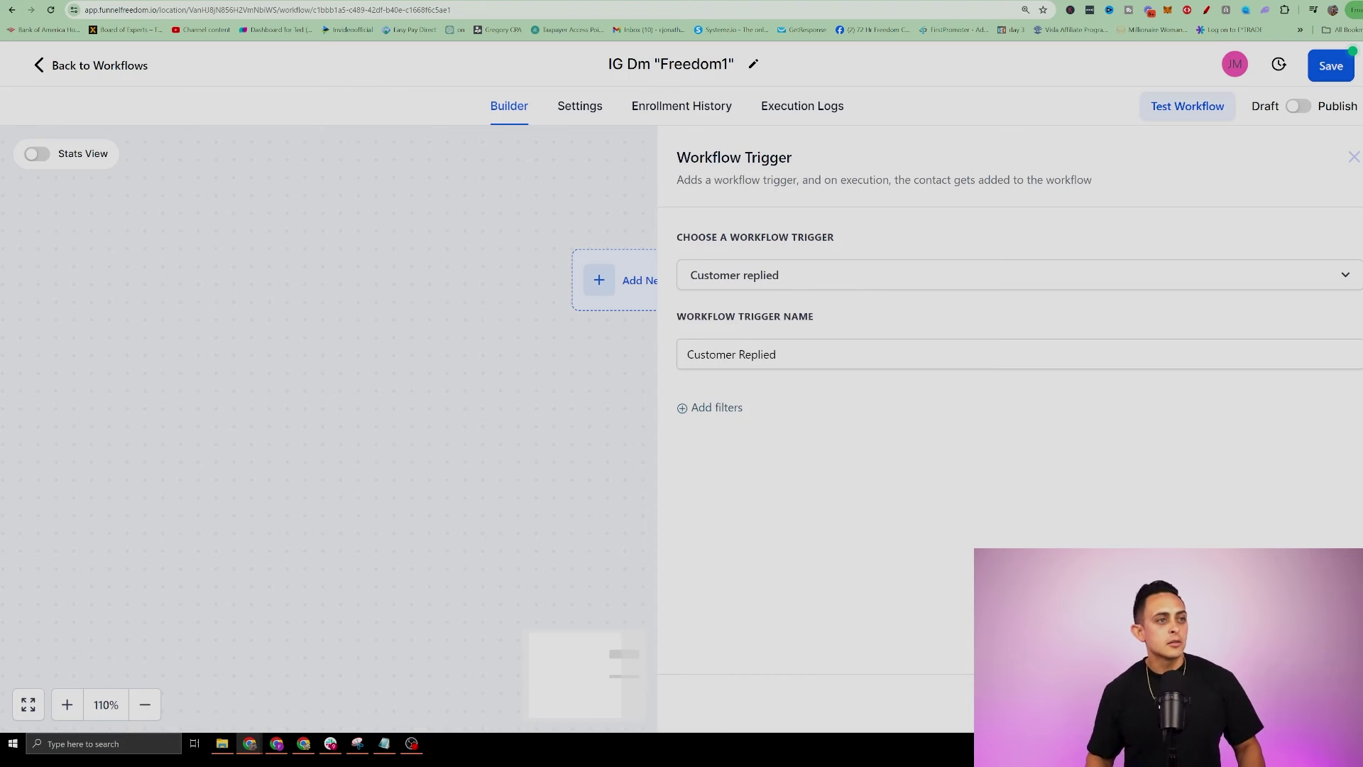
# Add a Reply channel filter to the Customer Replied trigger and set it to Instagram DM.
pyautogui.click(730, 407)
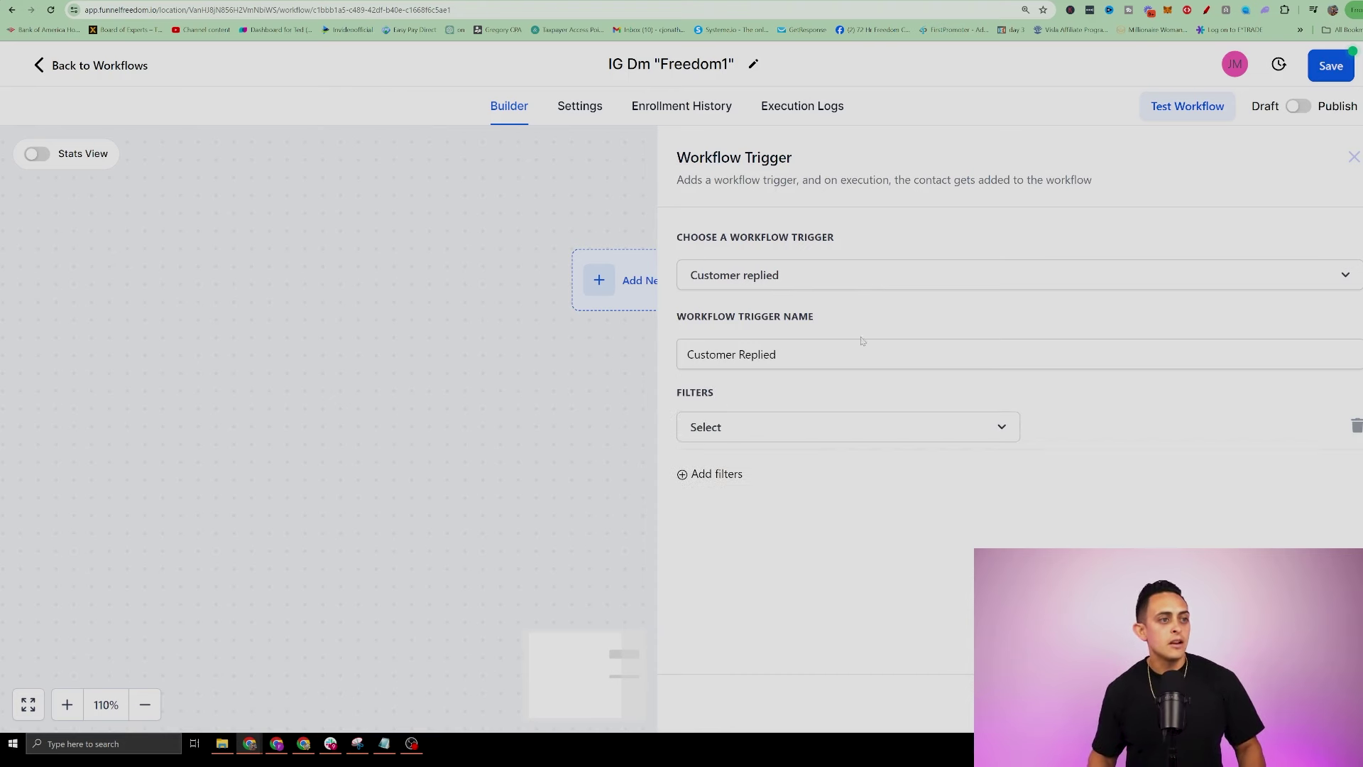
pyautogui.click(761, 429)
pyautogui.scroll(-3, 794, 589)
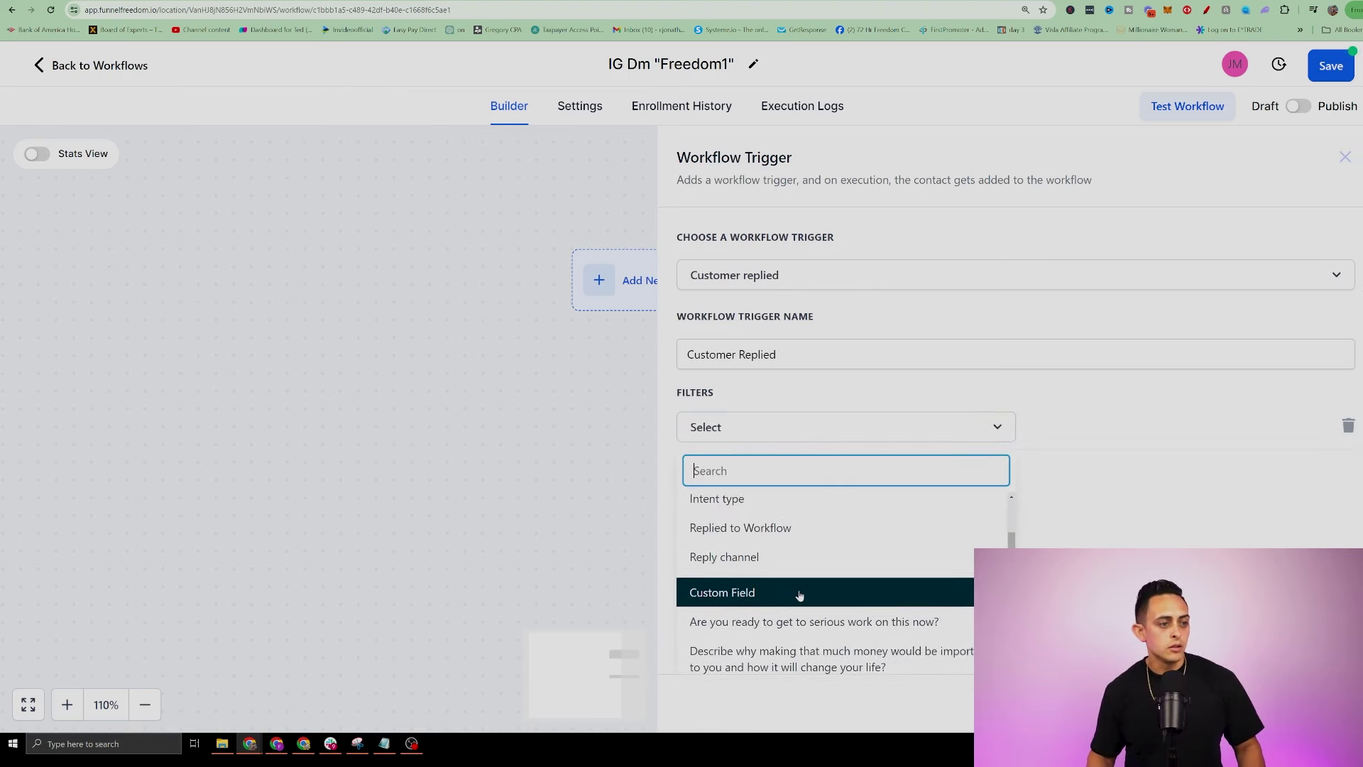
pyautogui.scroll(2, 794, 588)
pyautogui.click(751, 528)
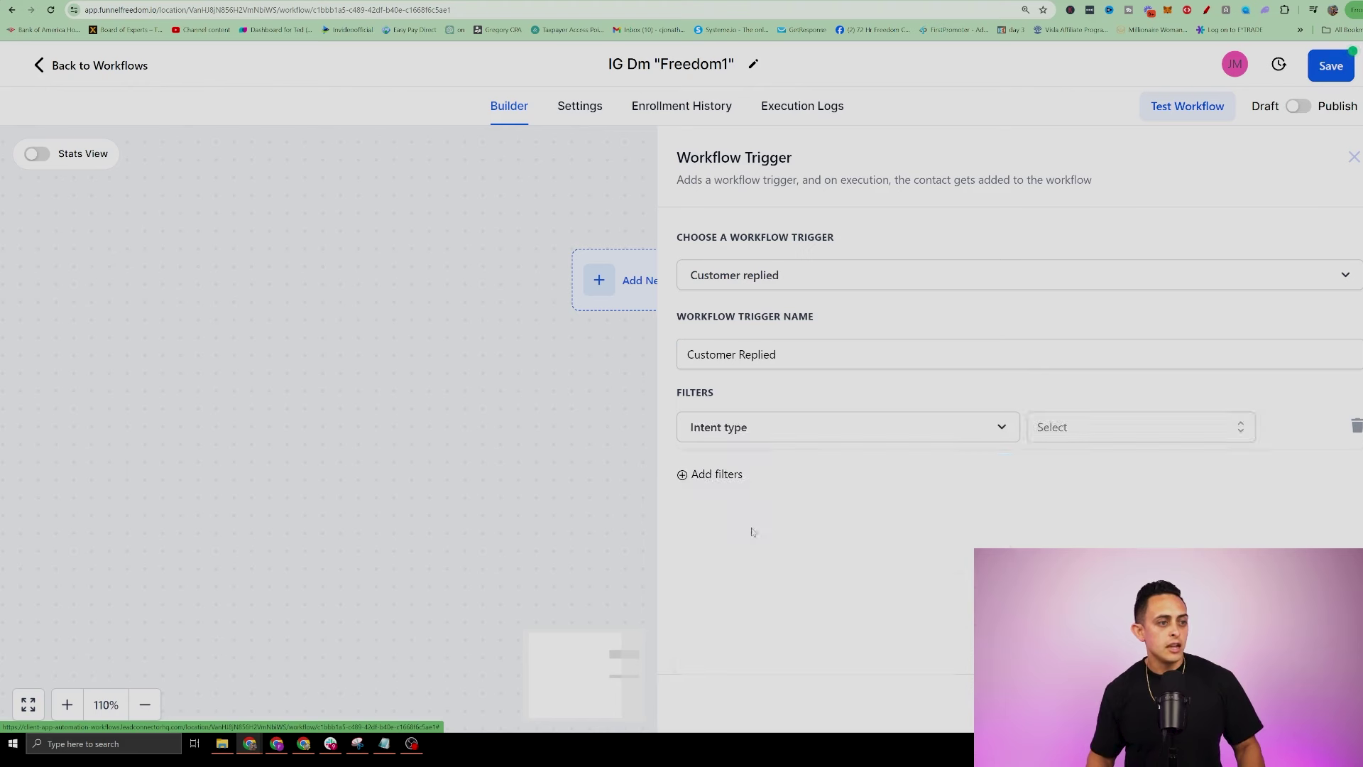
pyautogui.click(761, 426)
pyautogui.write('repl')
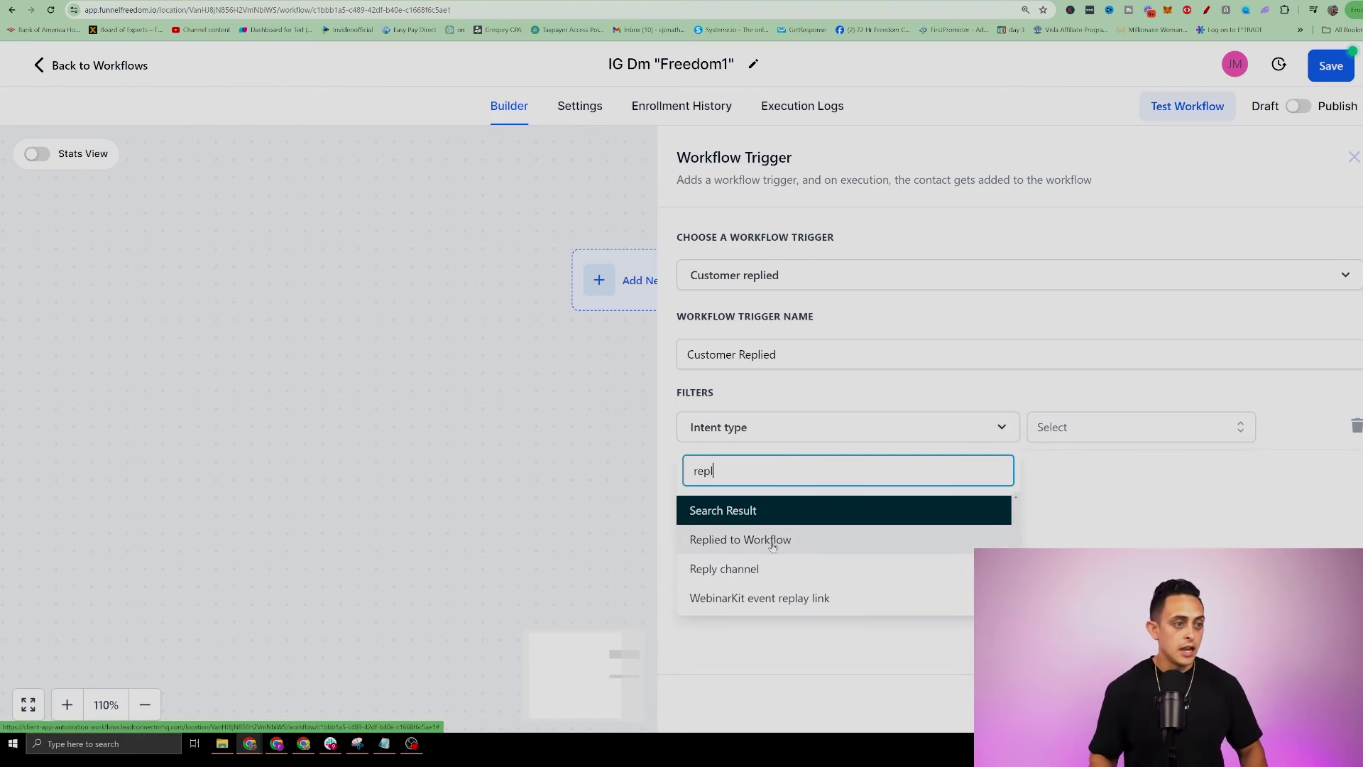
pyautogui.click(751, 567)
pyautogui.click(1110, 430)
pyautogui.scroll(-2, 1126, 511)
pyautogui.click(1085, 564)
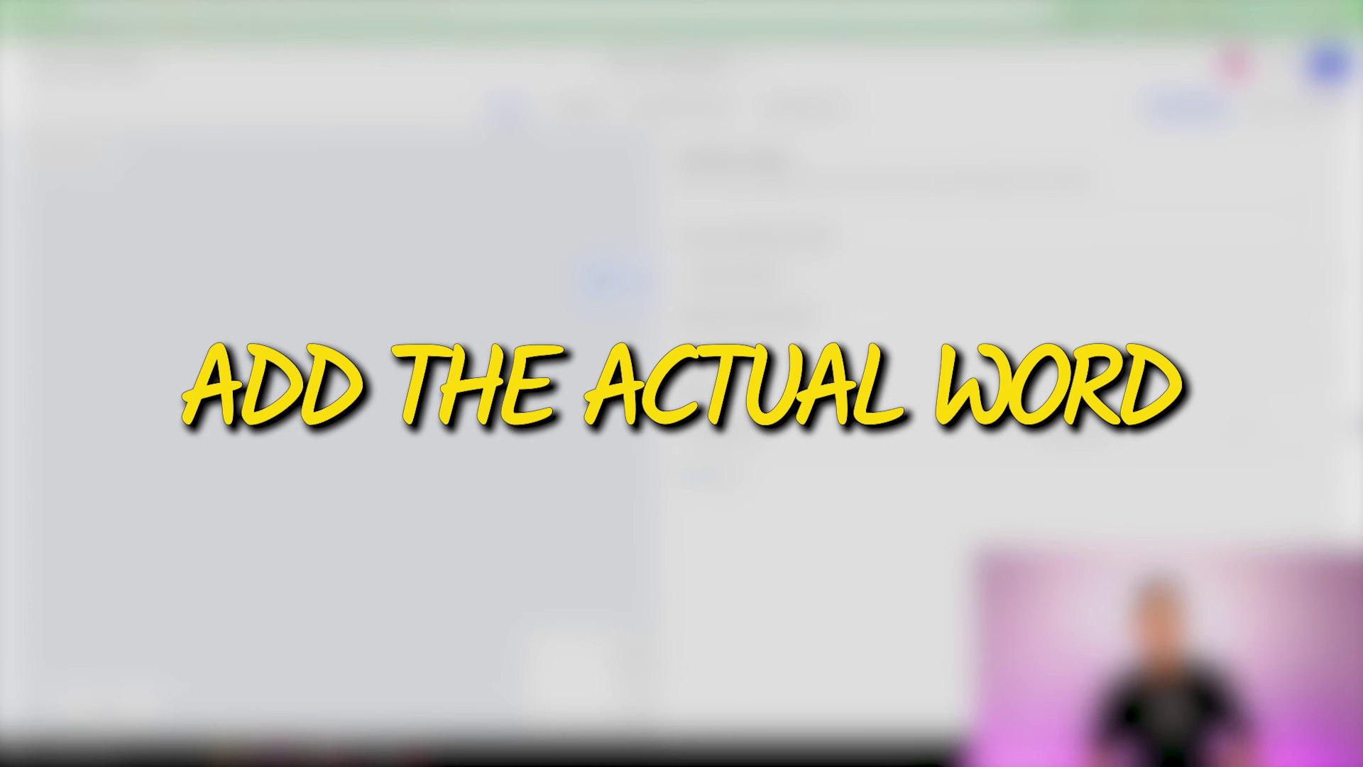
# Mark the Reply channel filter in red, clear the marking, and look through the other available reply channels.
pyautogui.moveTo(685, 455)
pyautogui.mouseDown()
pyautogui.moveTo(983, 458)
pyautogui.moveTo(1285, 401)
pyautogui.moveTo(1036, 435)
pyautogui.moveTo(1035, 449)
pyautogui.mouseUp()
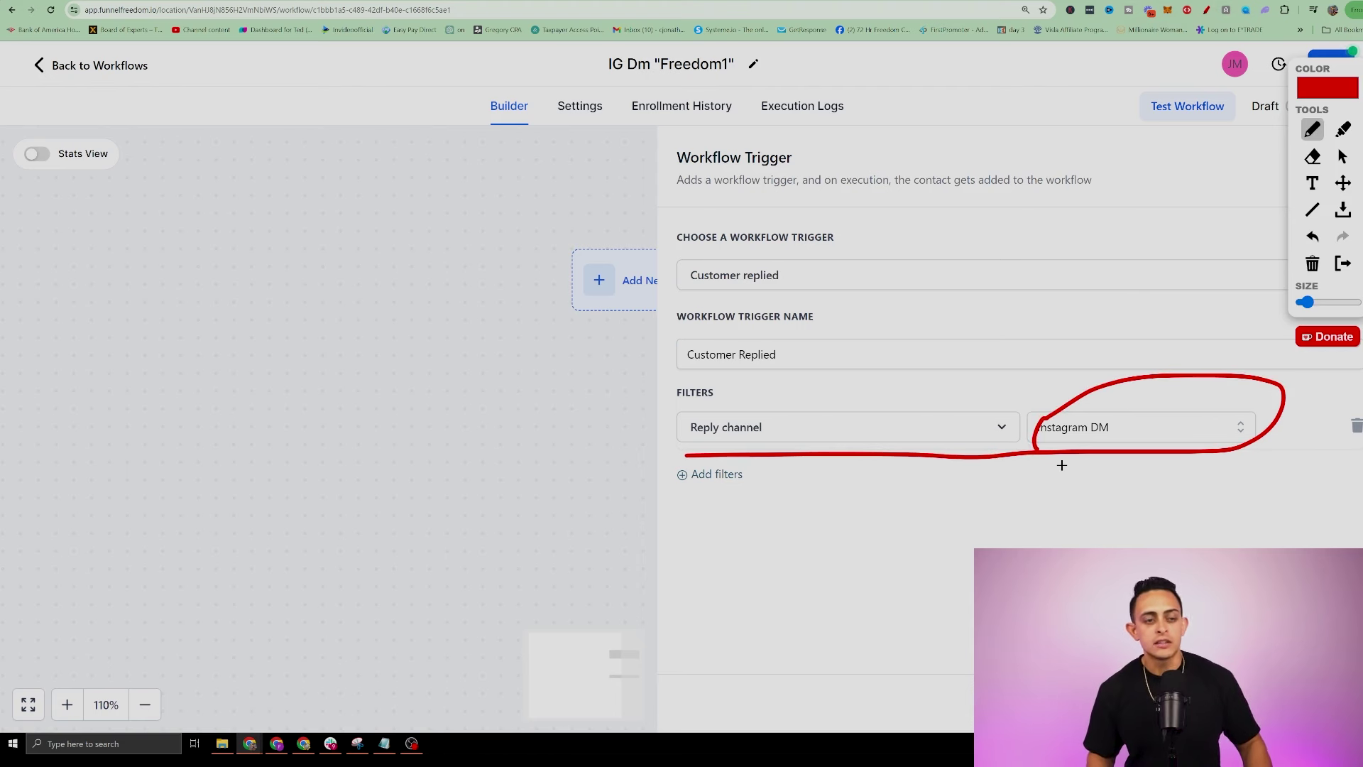
pyautogui.press('Escape')
pyautogui.click(1093, 430)
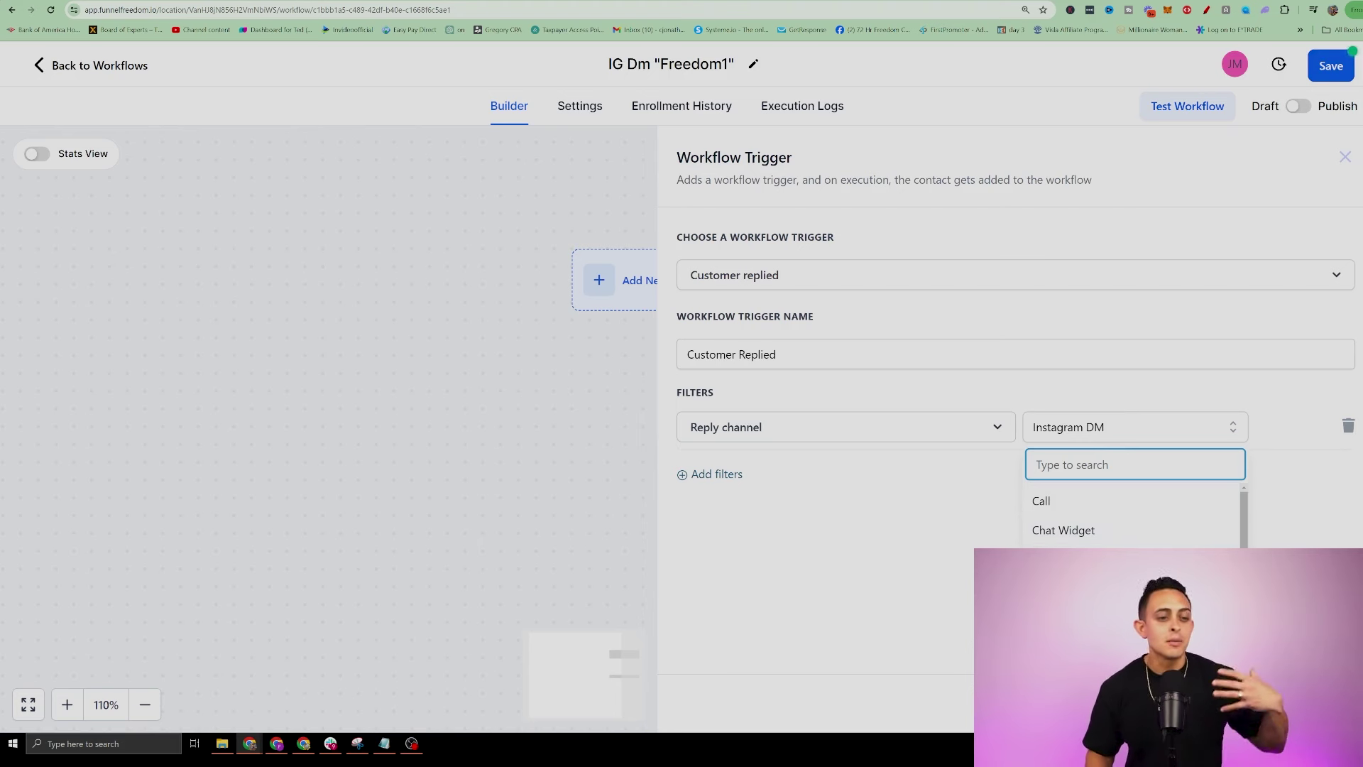
pyautogui.scroll(-1, 1132, 515)
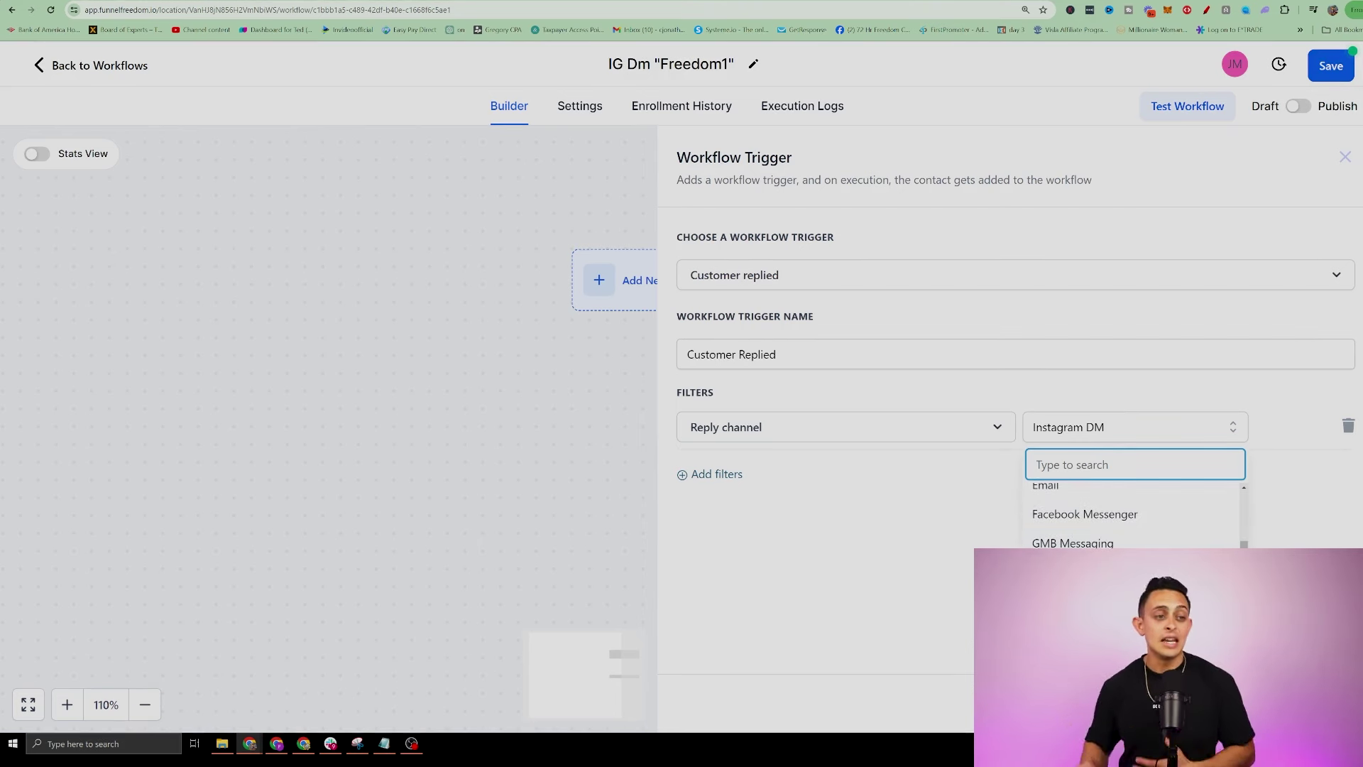
pyautogui.click(1068, 437)
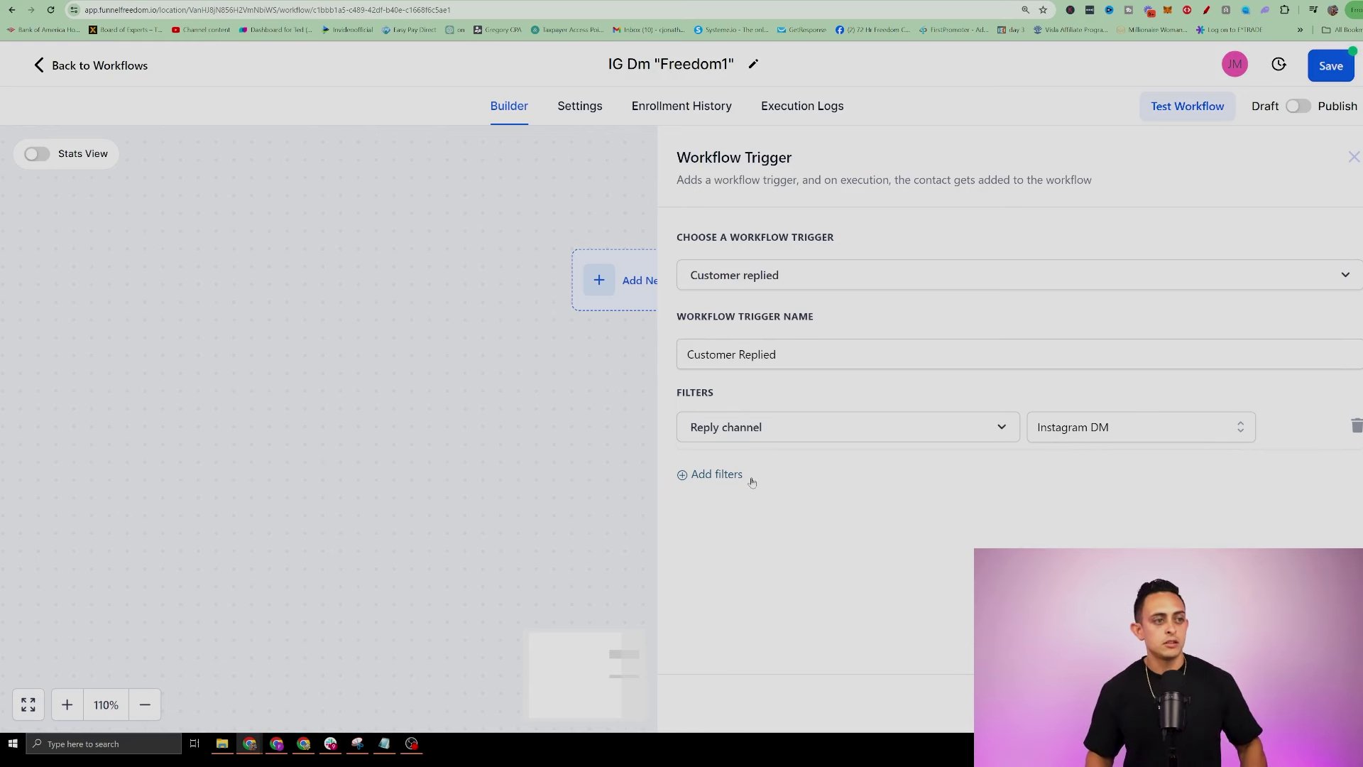
# Add a Contains phrase filter with the value Freedom1 to the Customer Replied trigger and save the trigger.
pyautogui.click(725, 475)
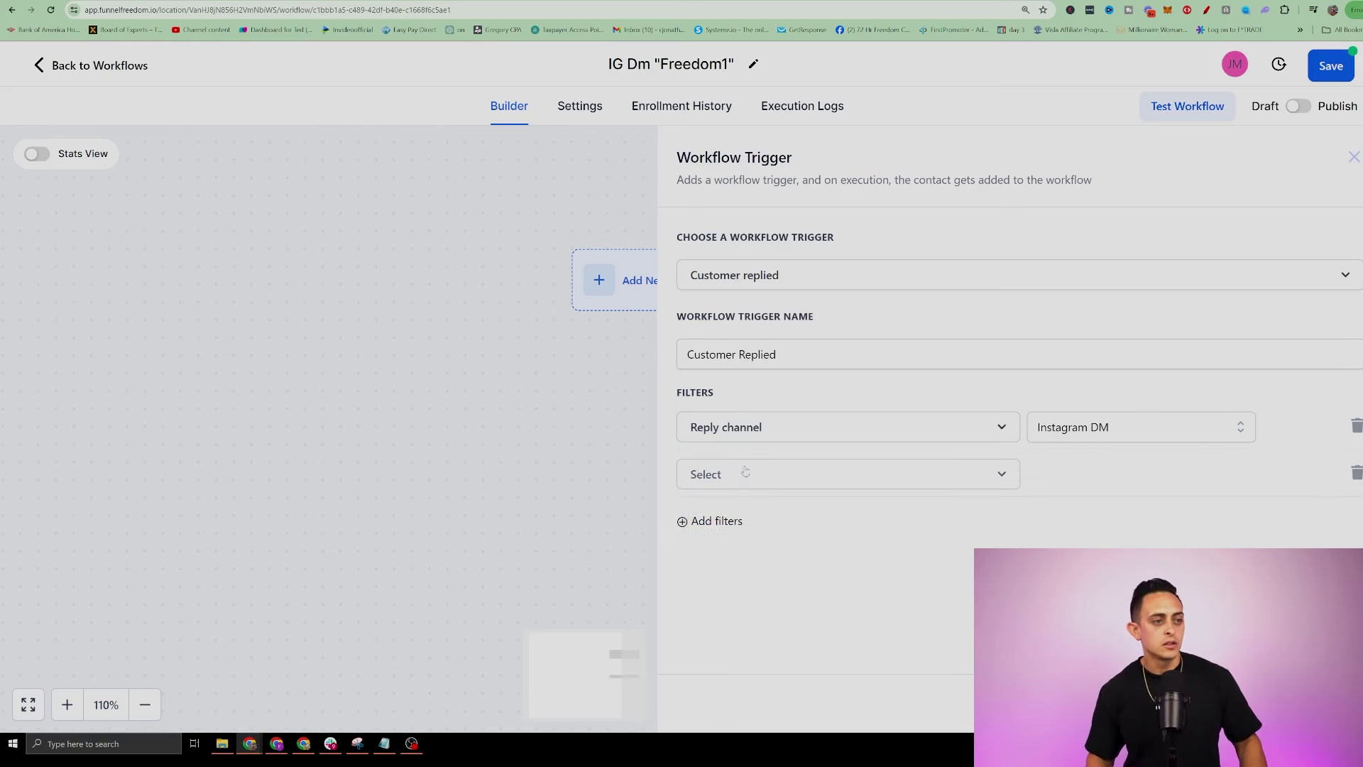
pyautogui.click(746, 473)
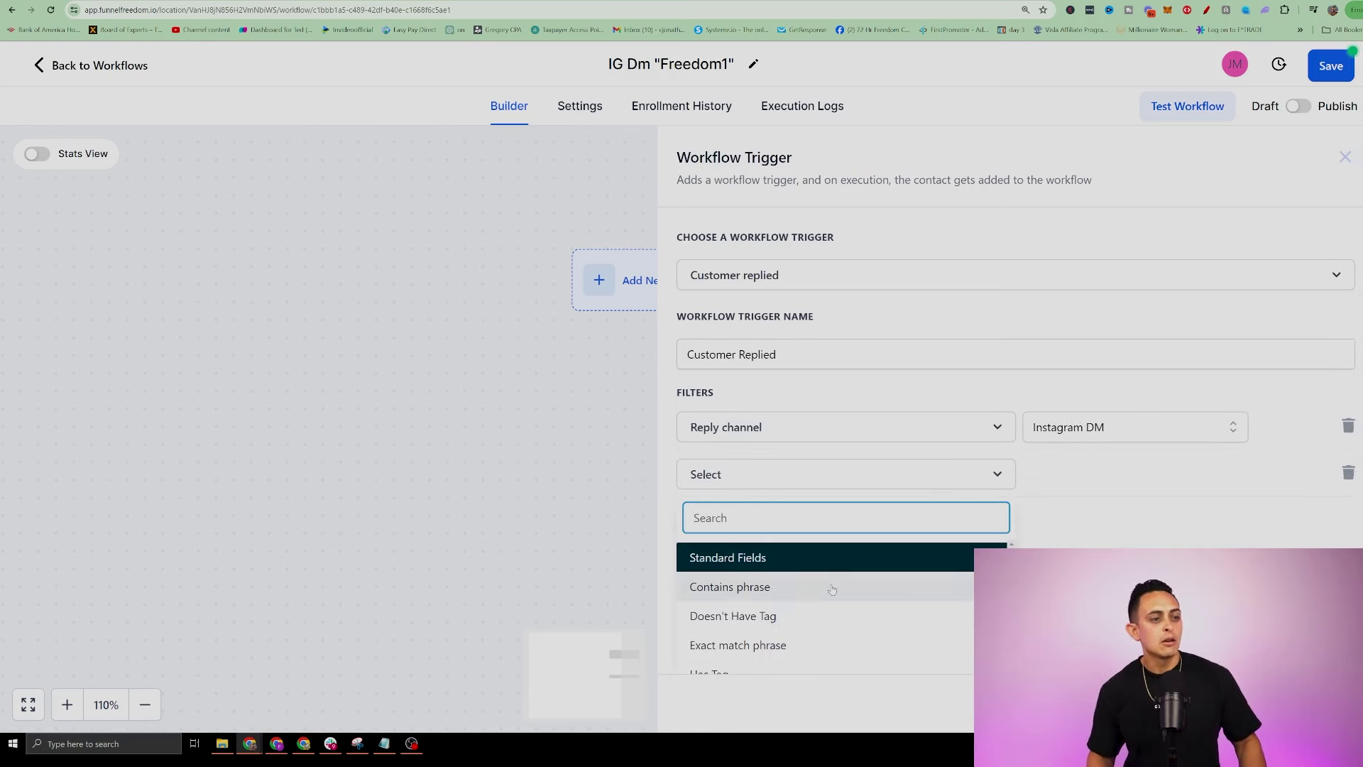
pyautogui.click(773, 589)
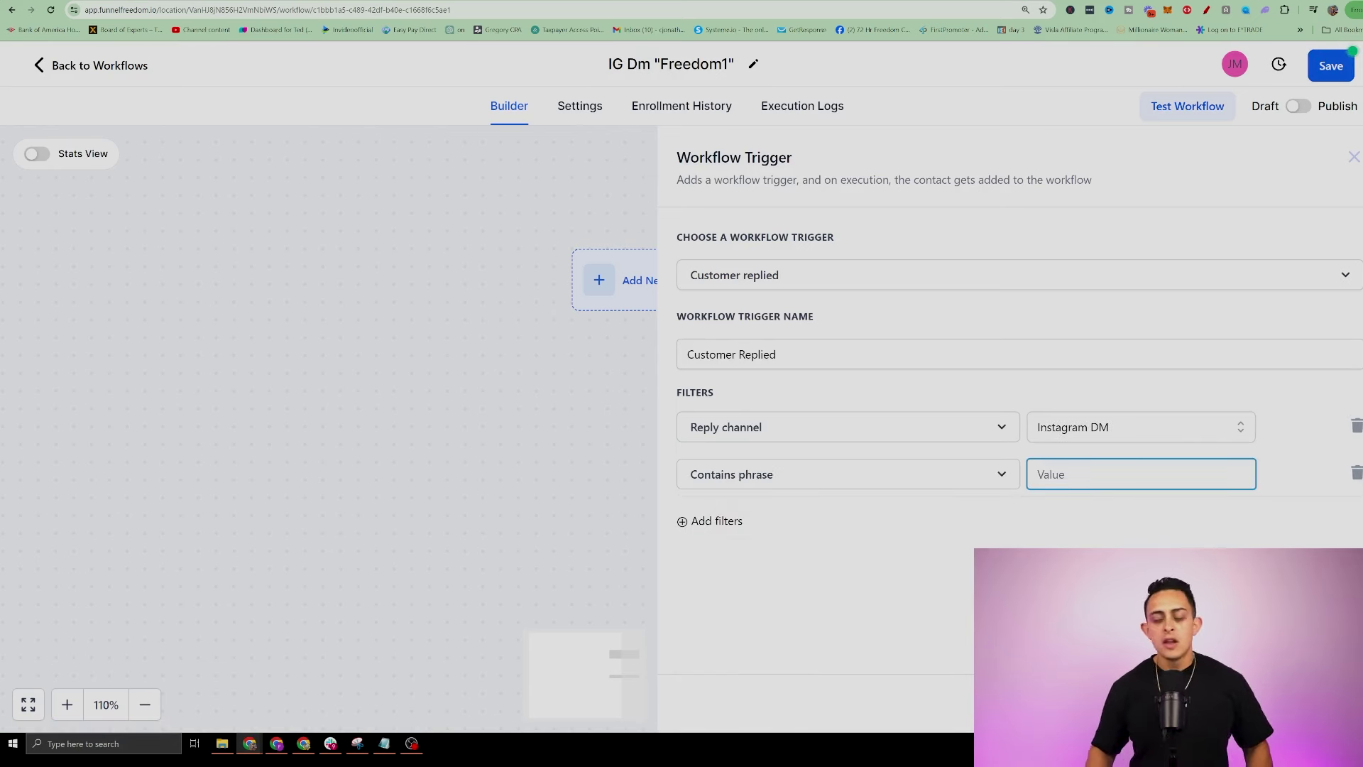
pyautogui.moveTo(729, 63); pyautogui.dragTo(660, 64)
pyautogui.hotkey('ctrl', 'c')
pyautogui.click(1141, 474)
pyautogui.hotkey('ctrl', 'v')
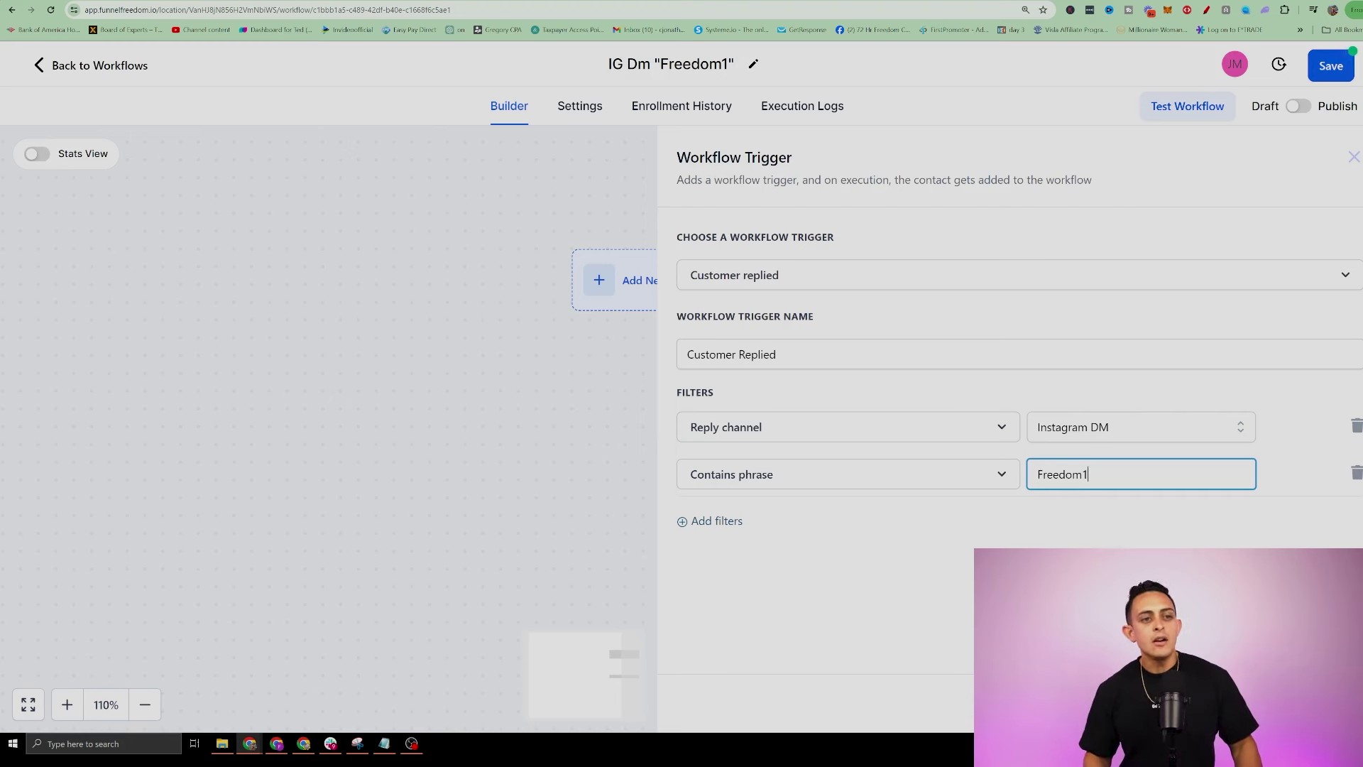
pyautogui.moveTo(1082, 474); pyautogui.dragTo(1028, 480)
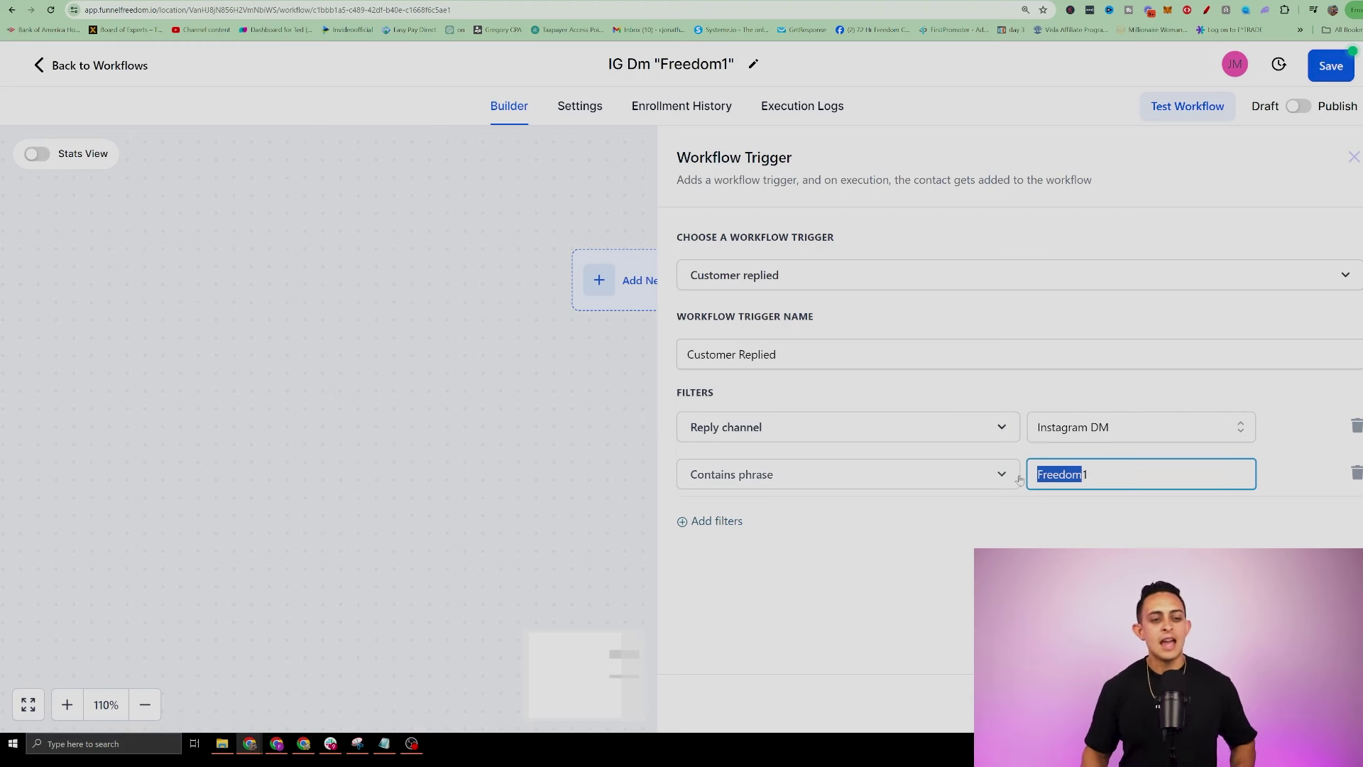
pyautogui.press('End')
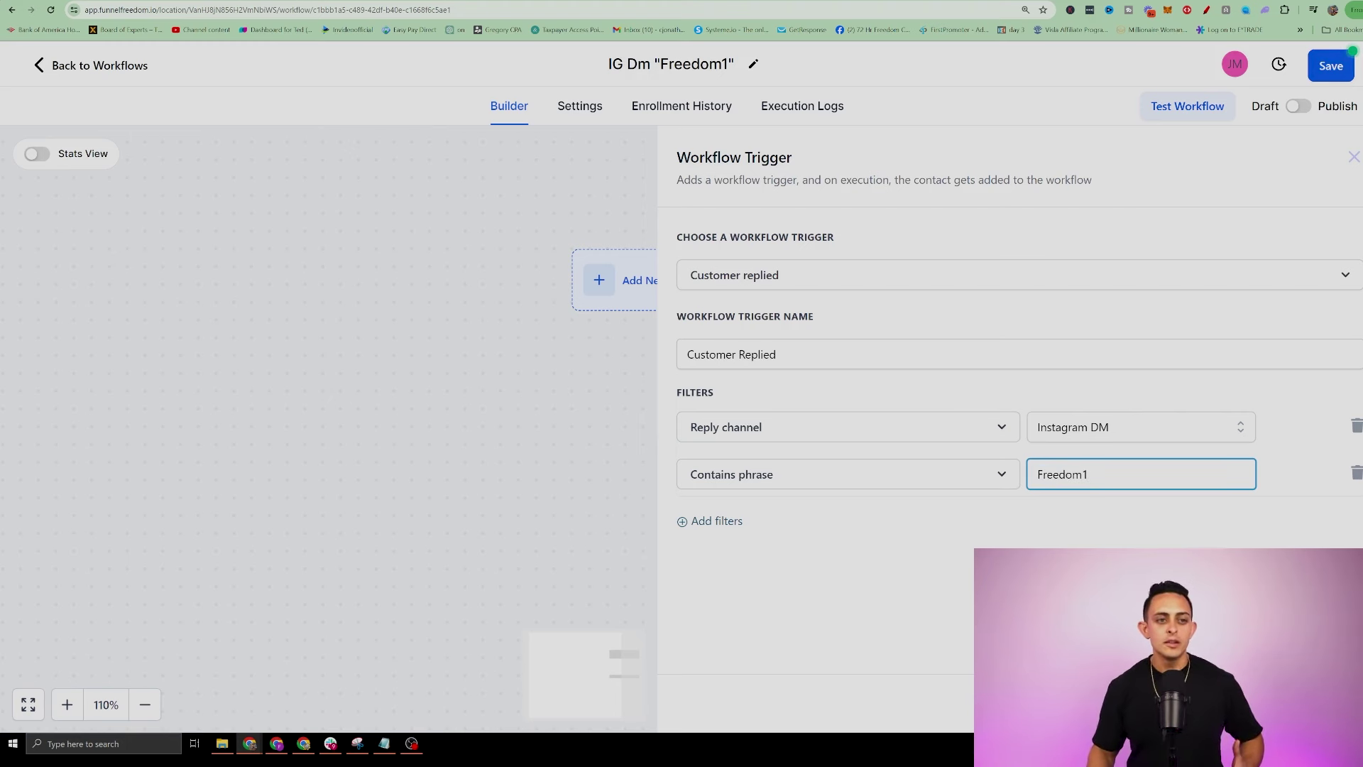
pyautogui.hotkey('ctrl', 'a')
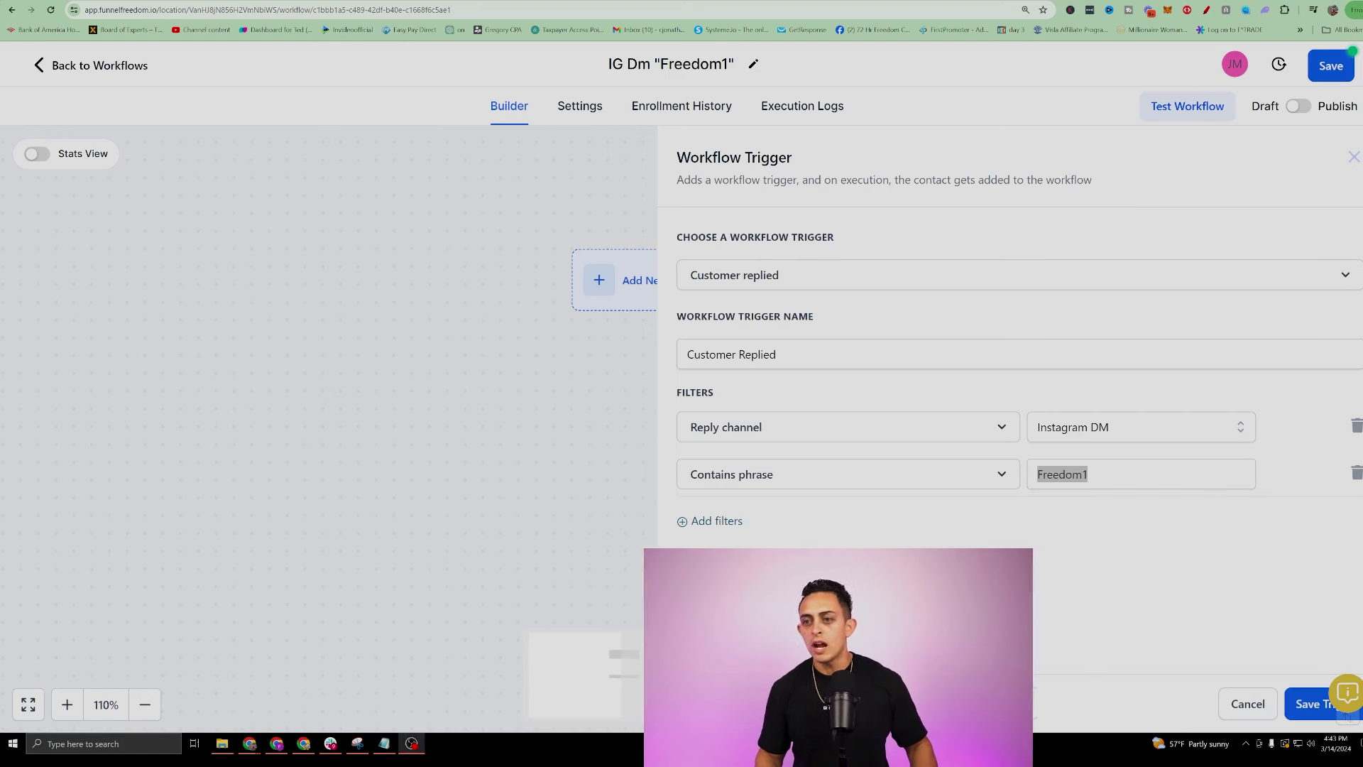
pyautogui.click(1309, 705)
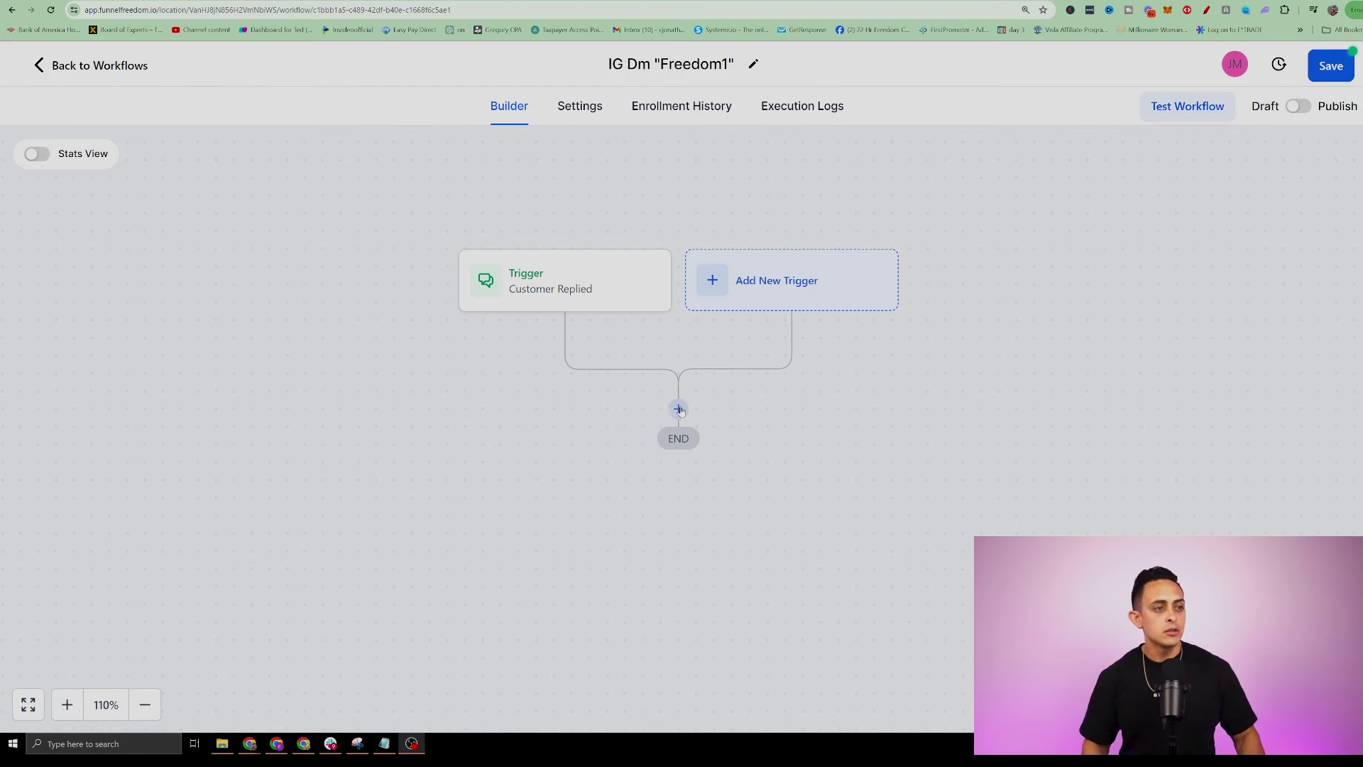
# Insert an Add Contact Tag action below the trigger and name it Add Tag "sent ig dm".
pyautogui.click(678, 406)
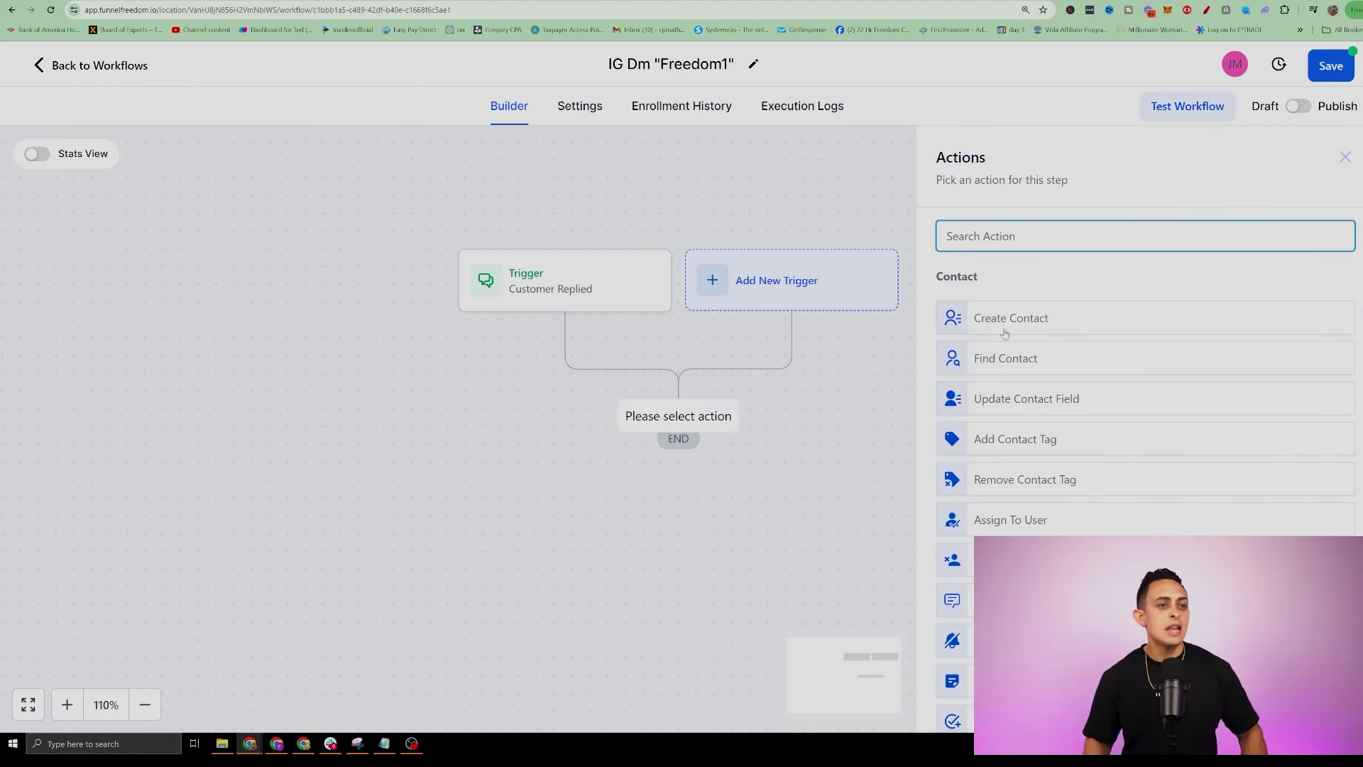
pyautogui.click(1030, 443)
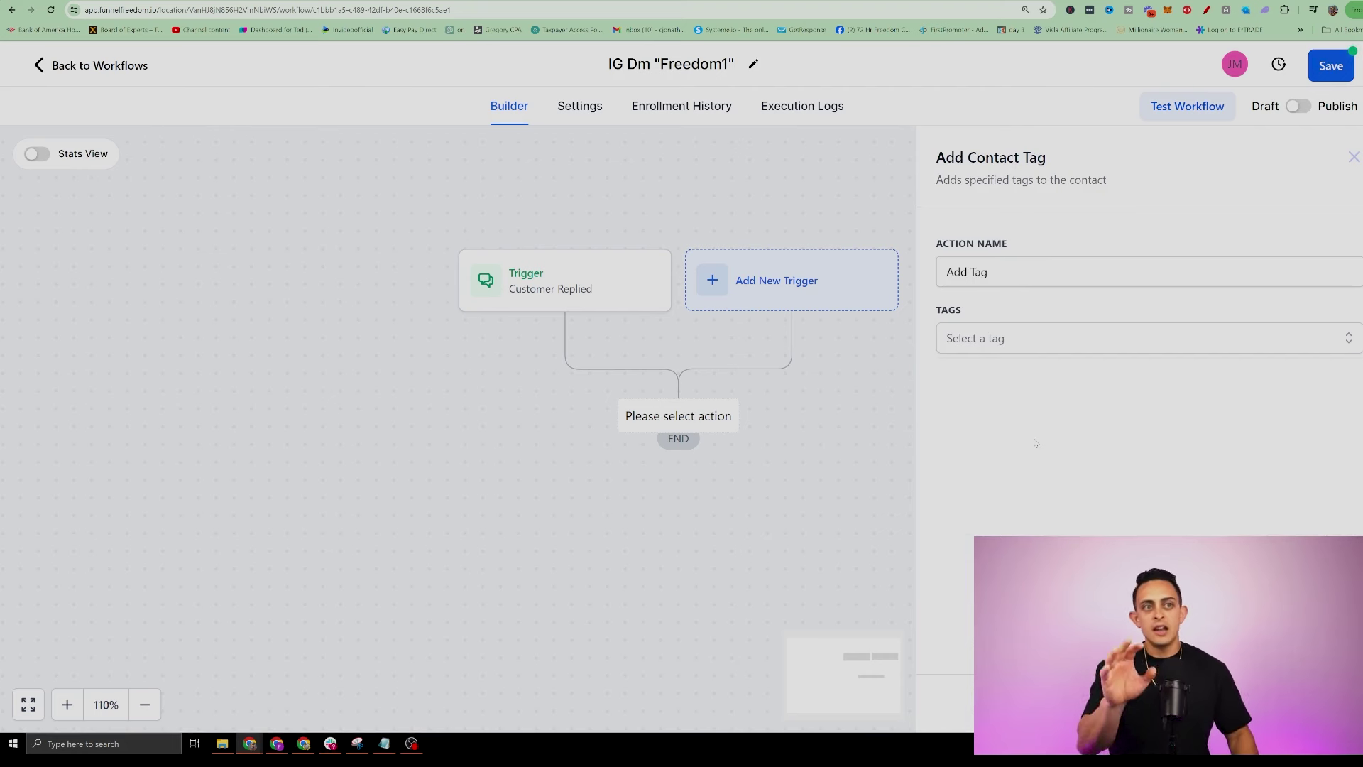
pyautogui.click(988, 271)
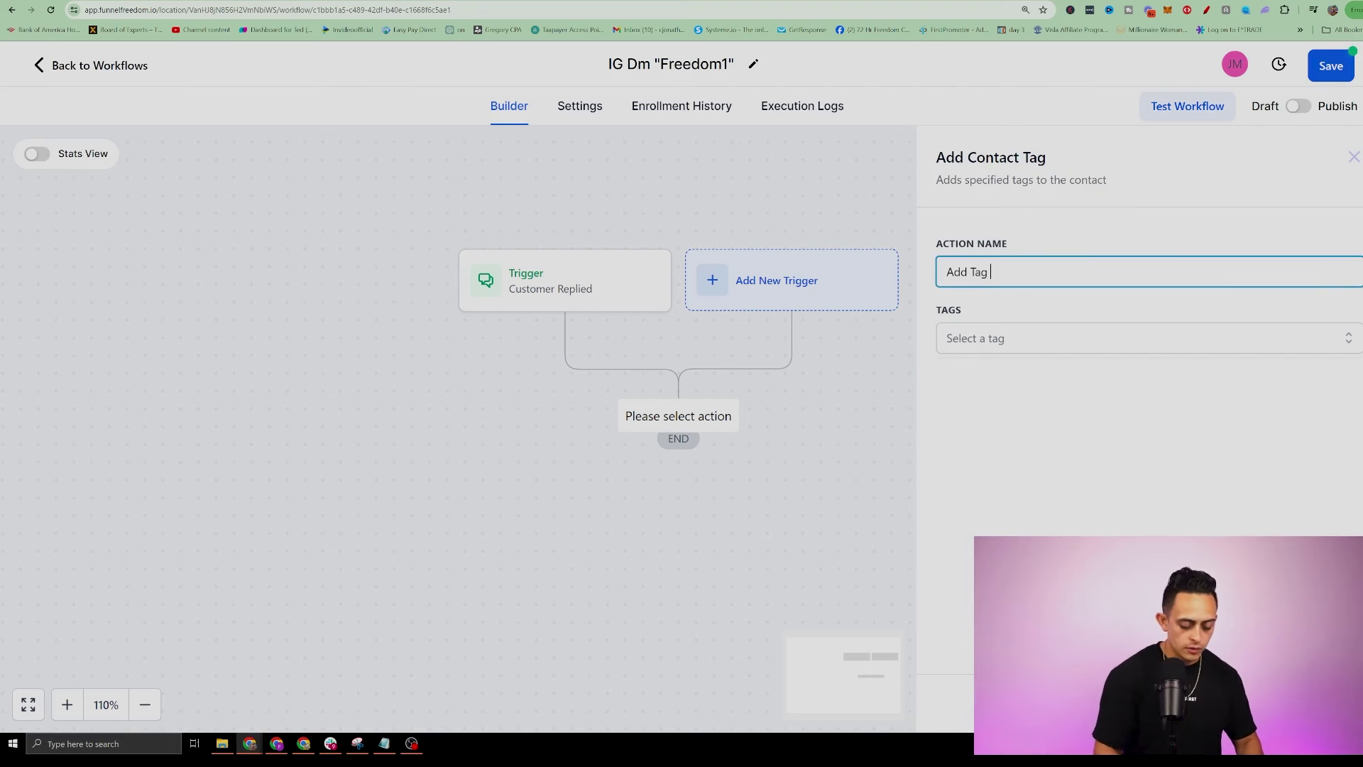
pyautogui.write('"sent ig dm "')
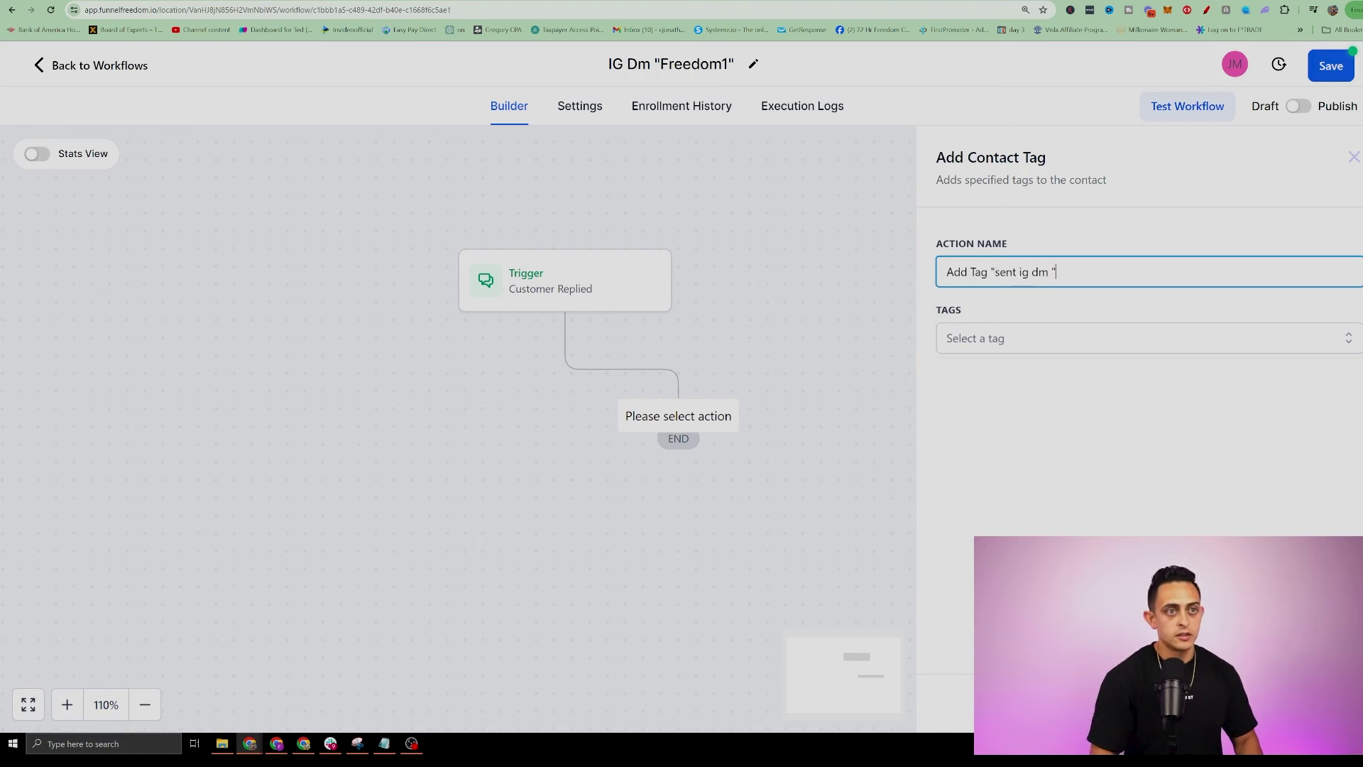
pyautogui.press('BackSpace')
pyautogui.press('BackSpace')
pyautogui.write('"')
# Create a new tag named ig dm "freedom1" and assign it to the Add Contact Tag action.
pyautogui.click(1032, 348)
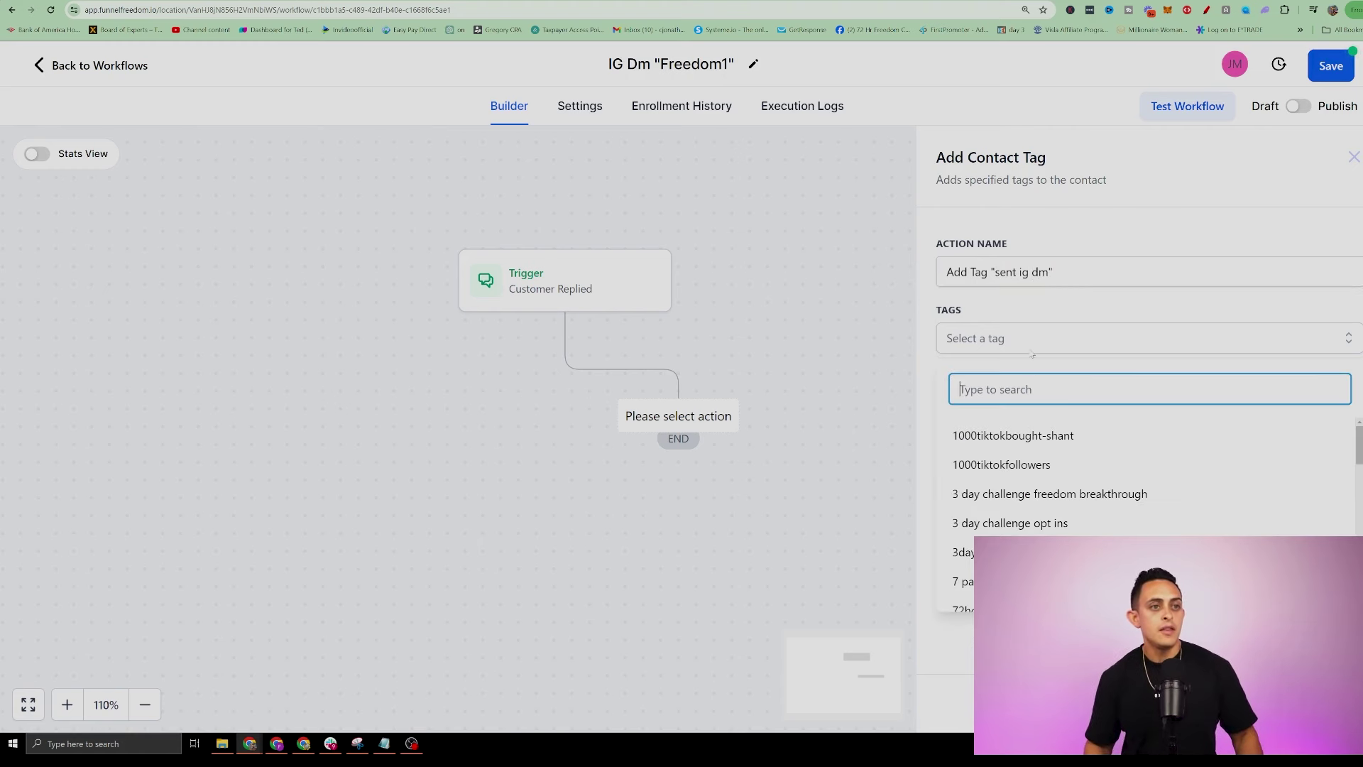
pyautogui.write('ig dm freedom1"')
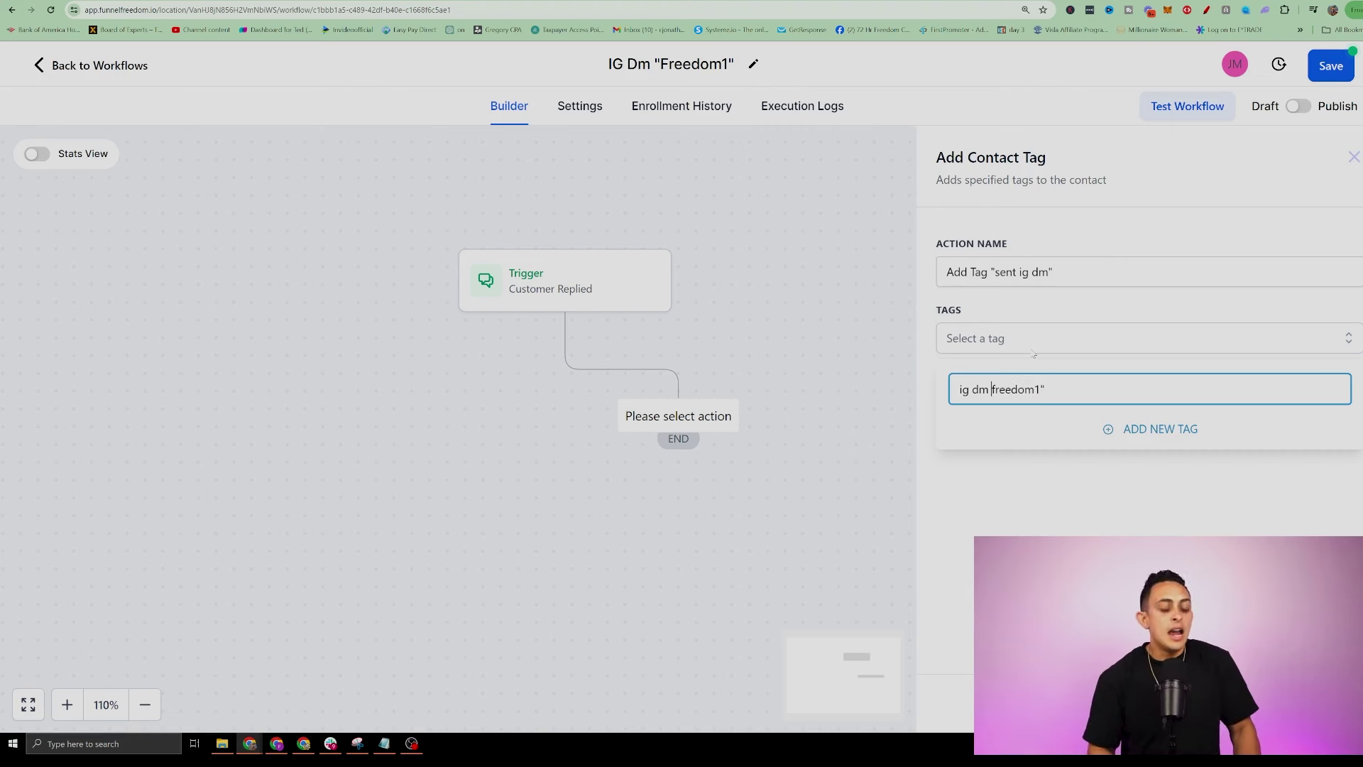
pyautogui.hotkey('ctrl', 'Left')
pyautogui.write('"')
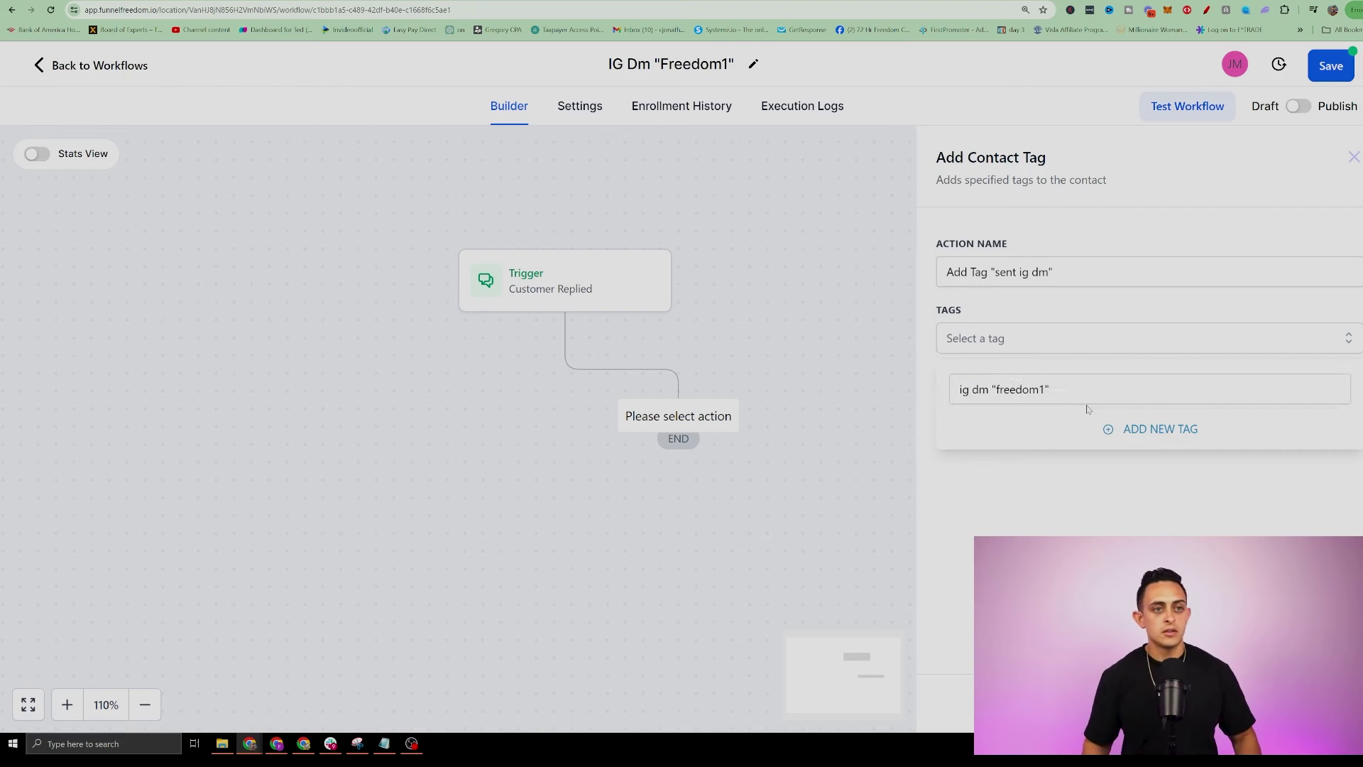
pyautogui.hotkey('ctrl', 'a')
pyautogui.click(1149, 430)
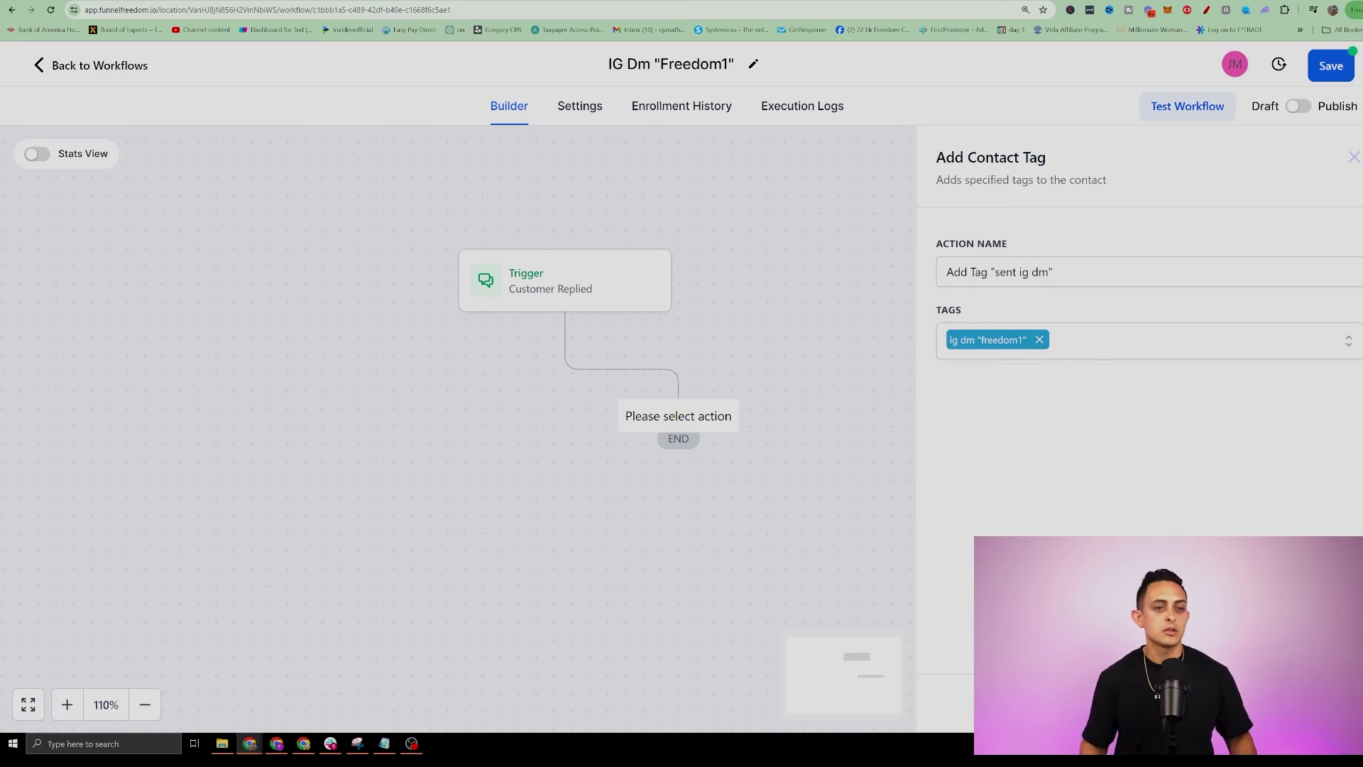
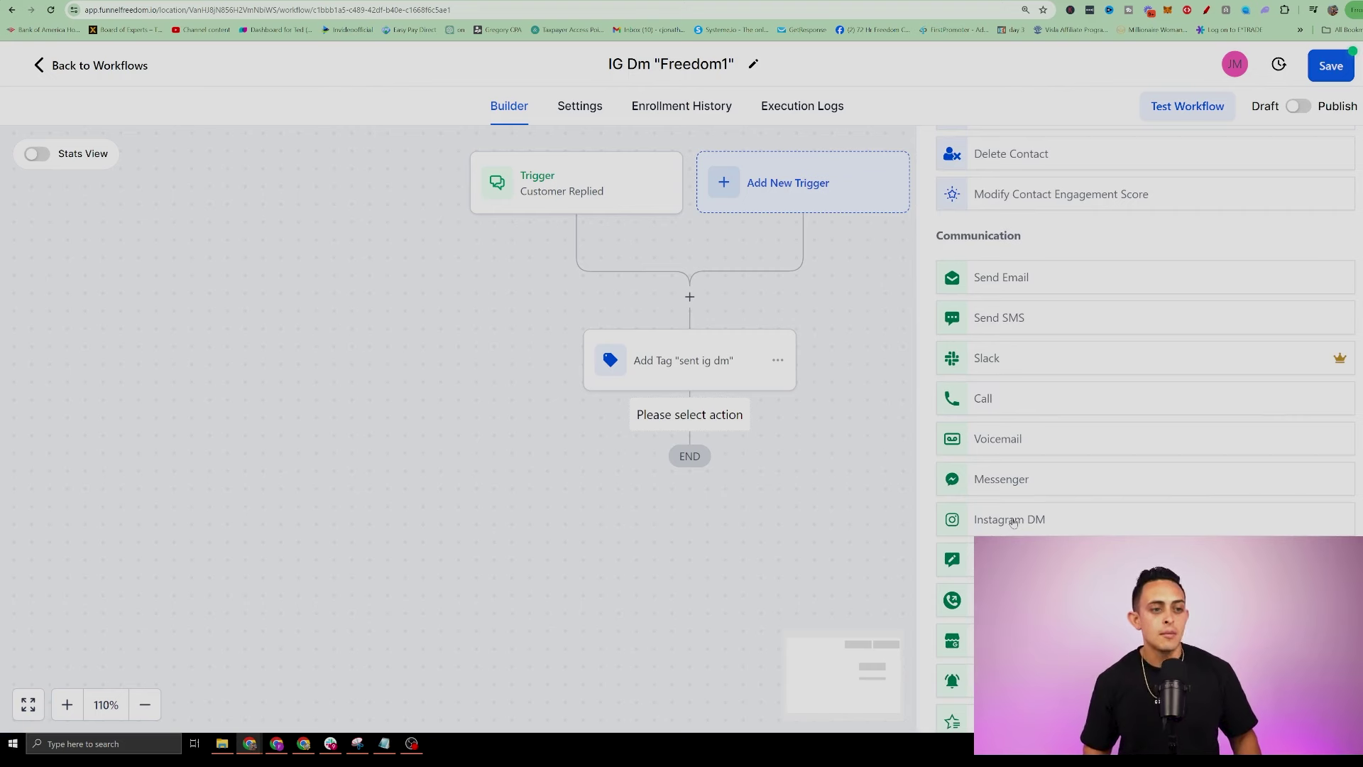
# Choose Instagram DM as the action after the tag, and copy the free course page's address from the Instagram profile's "All Resources" link.
pyautogui.click(1013, 522)
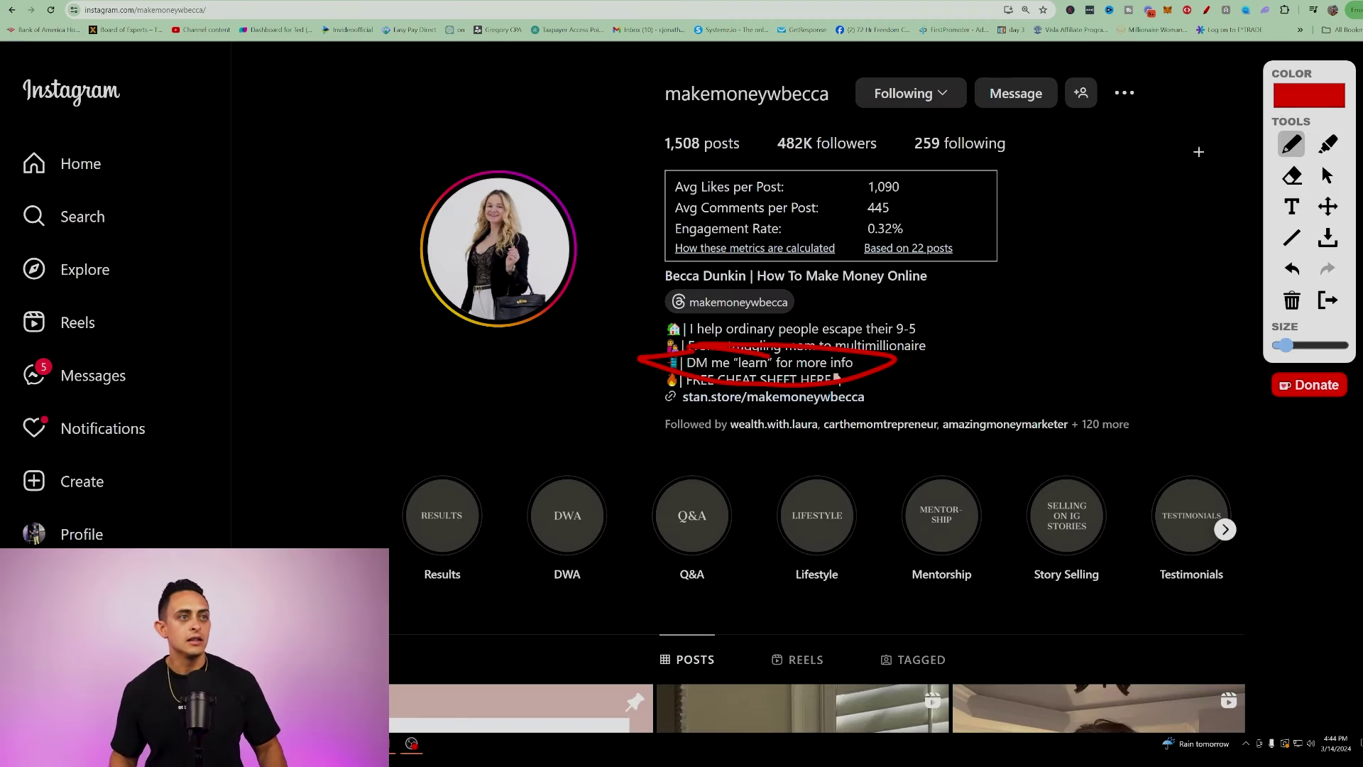
pyautogui.press('Escape')
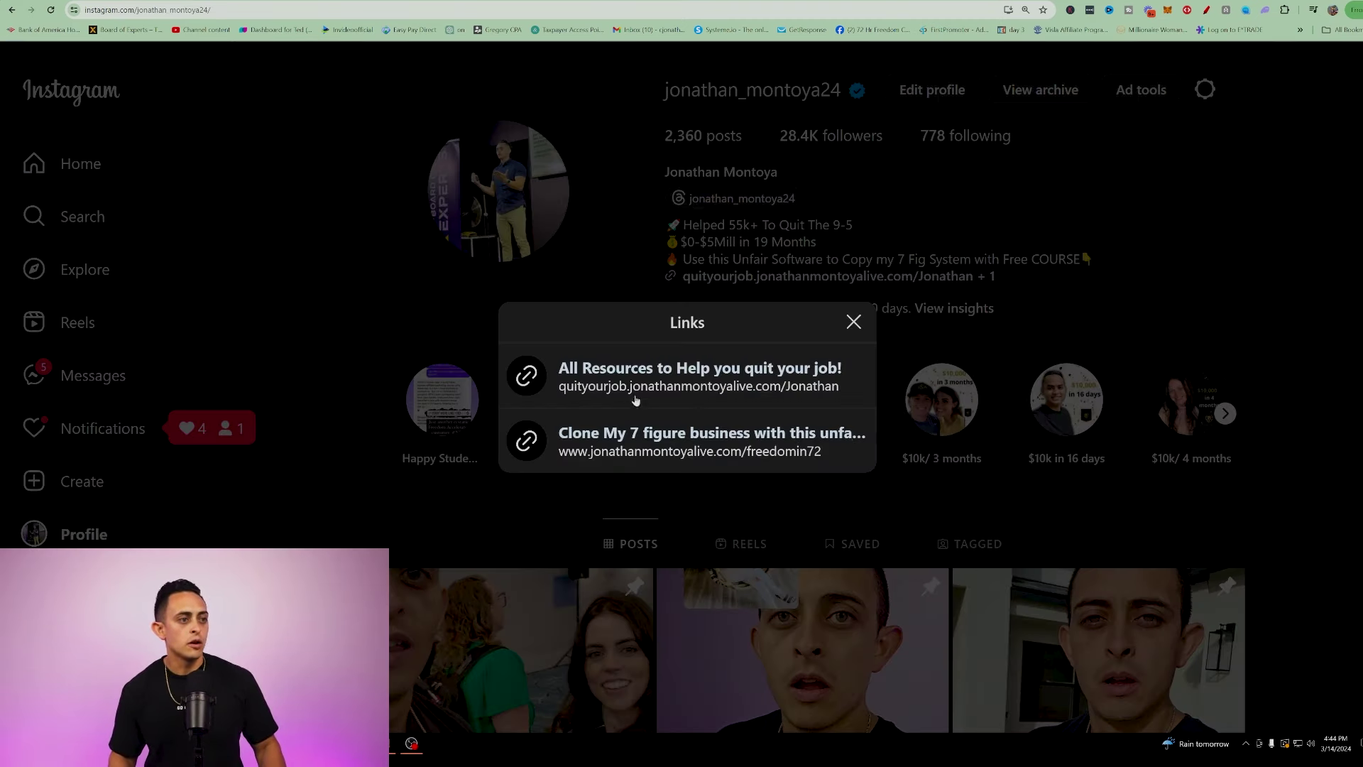
pyautogui.click(699, 371)
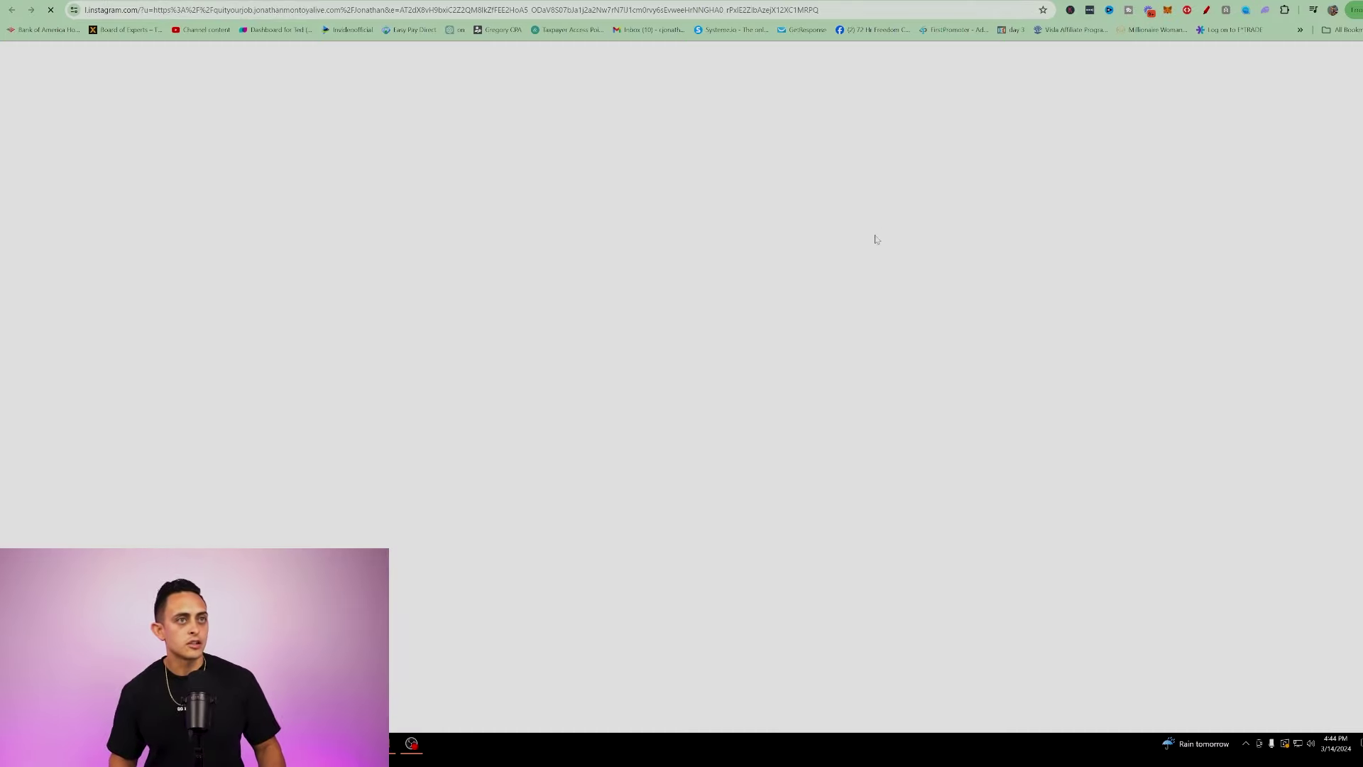
pyautogui.hotkey('ctrl', '+')
pyautogui.hotkey('ctrl', '+')
pyautogui.hotkey('ctrl', '+')
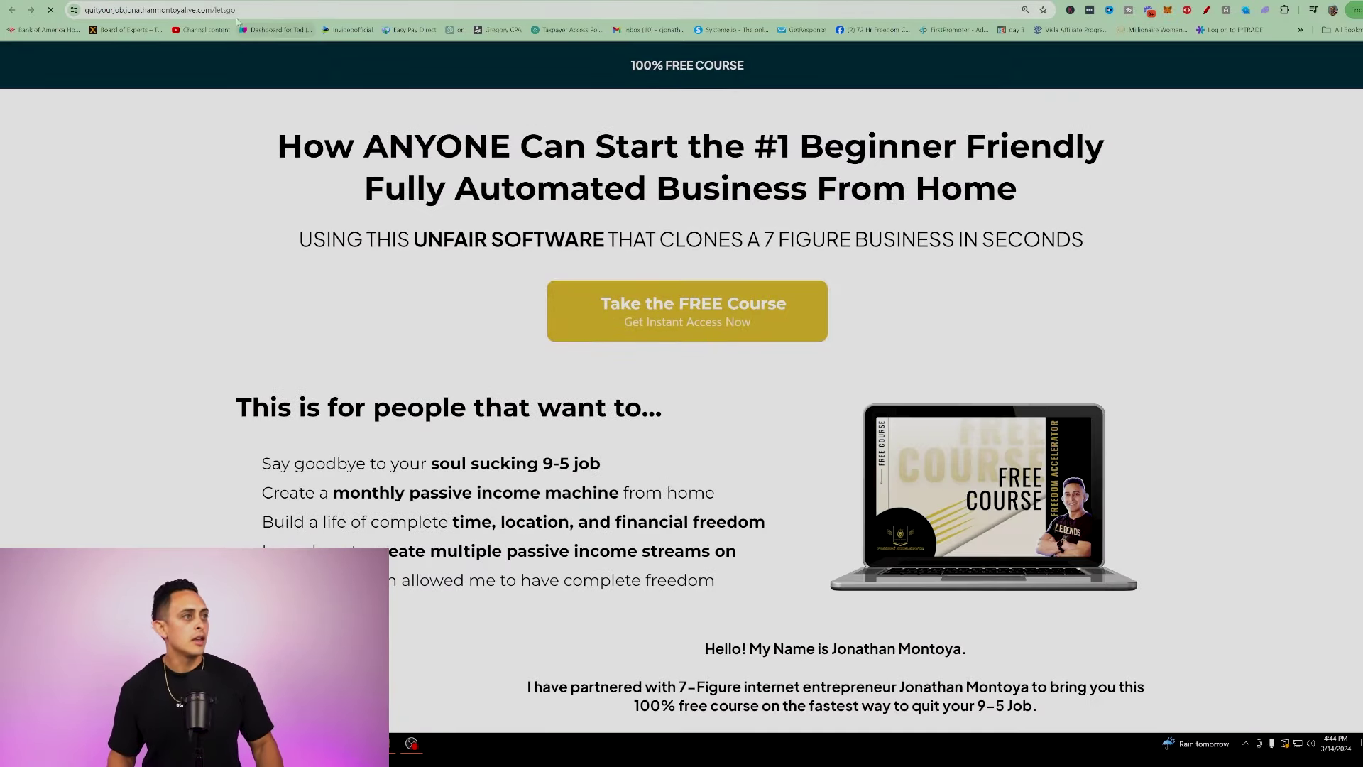
pyautogui.click(243, 9)
pyautogui.hotkey('ctrl', 'c')
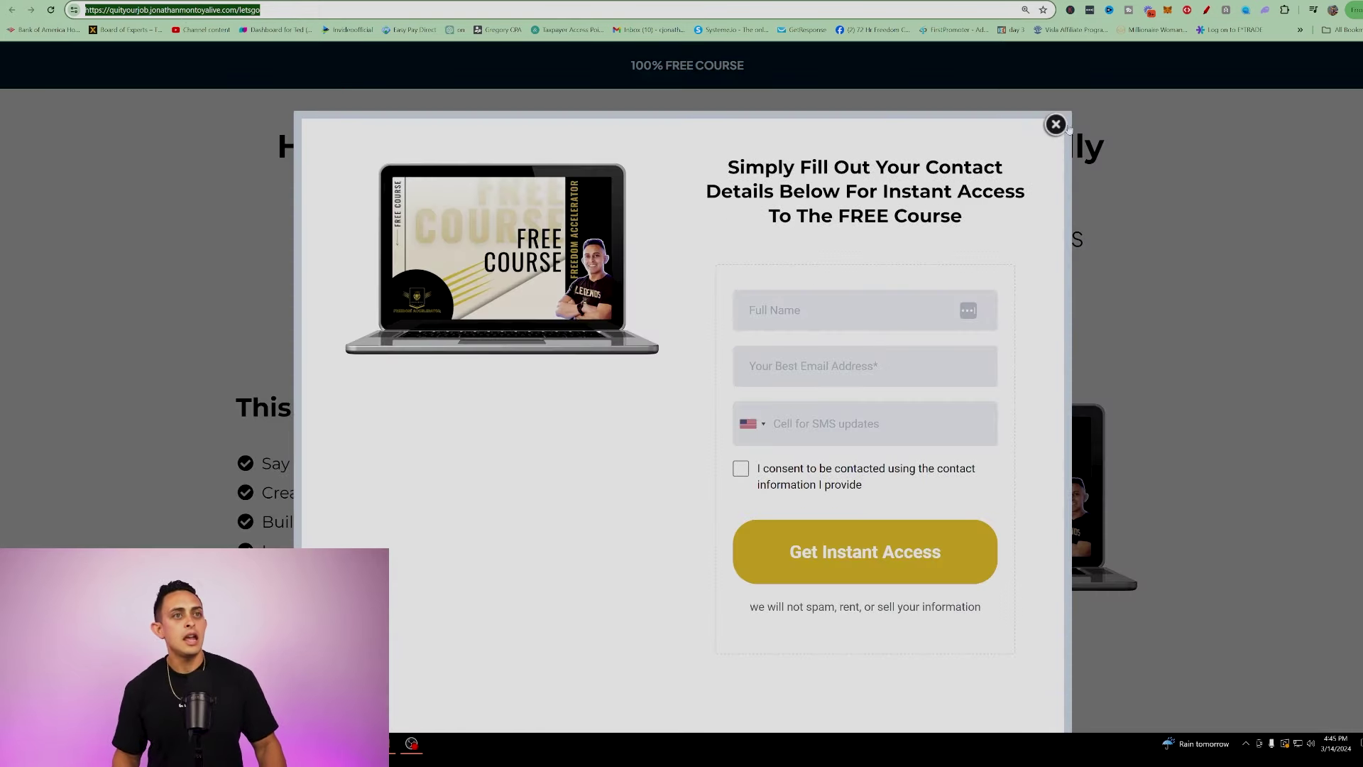
pyautogui.click(1055, 125)
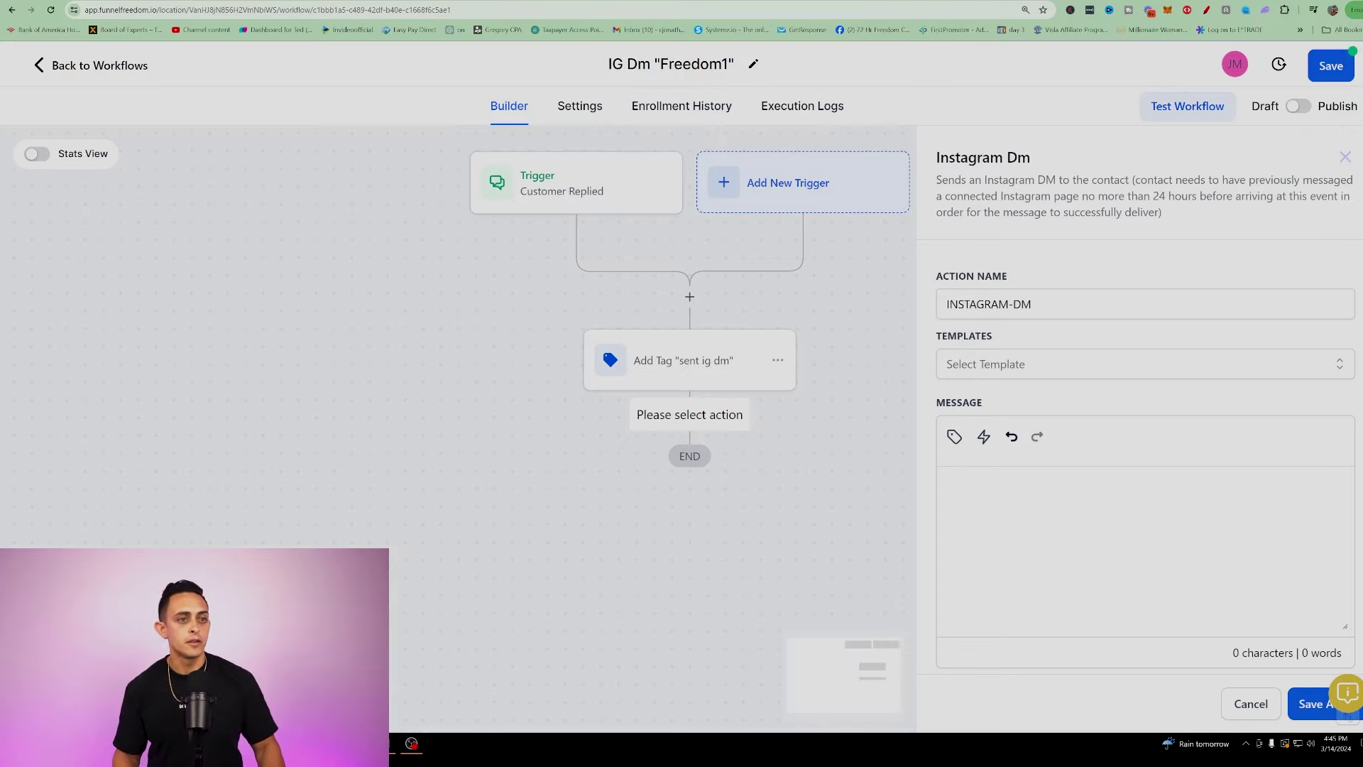
# Write the DM greeting {{contact.first_name}}, offering the FREE 7 Part series, mentioning software that promotes 15 products, and ending "Here is the FREE COURSE:".
pyautogui.click(945, 482)
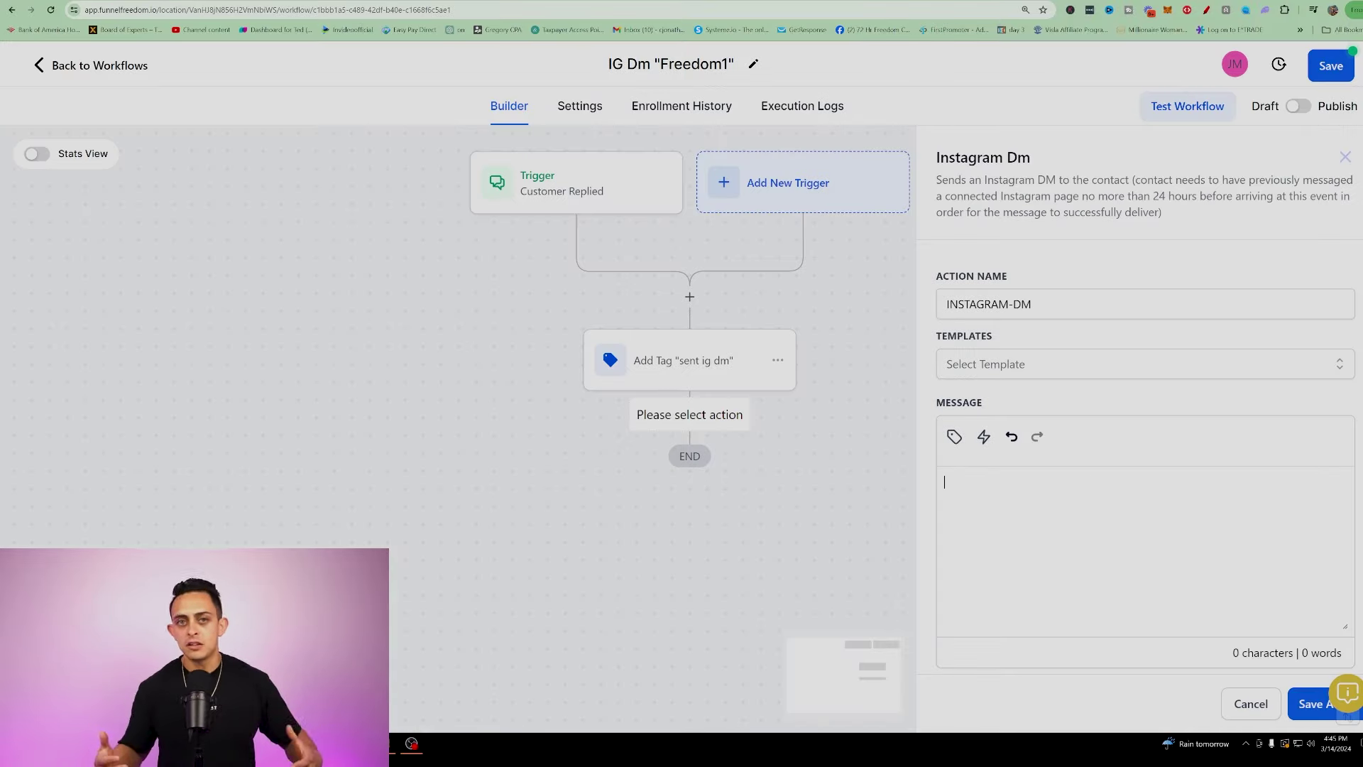
pyautogui.write('Hey {{contact.first_name}}, I am excited to help you quit your 9-5 job. I have a FREE 7 Part series to help you get started. At the end of thos series, I reveal a new software that lets you promote 15 different products in seconds...  Here is the FREE COURSE:')
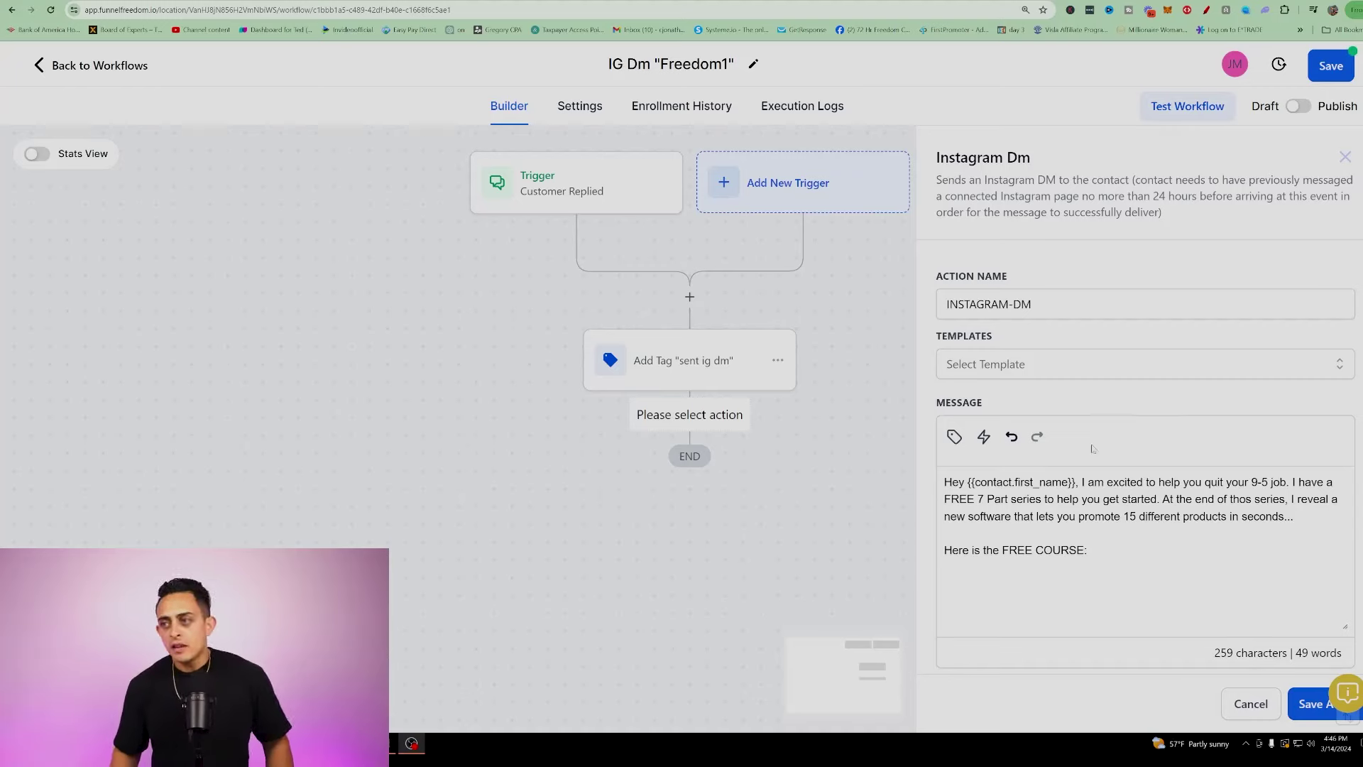
# Review the message and its first-name placeholder, and look through the contact fields that can be inserted.
pyautogui.moveTo(1090, 551); pyautogui.dragTo(933, 480)
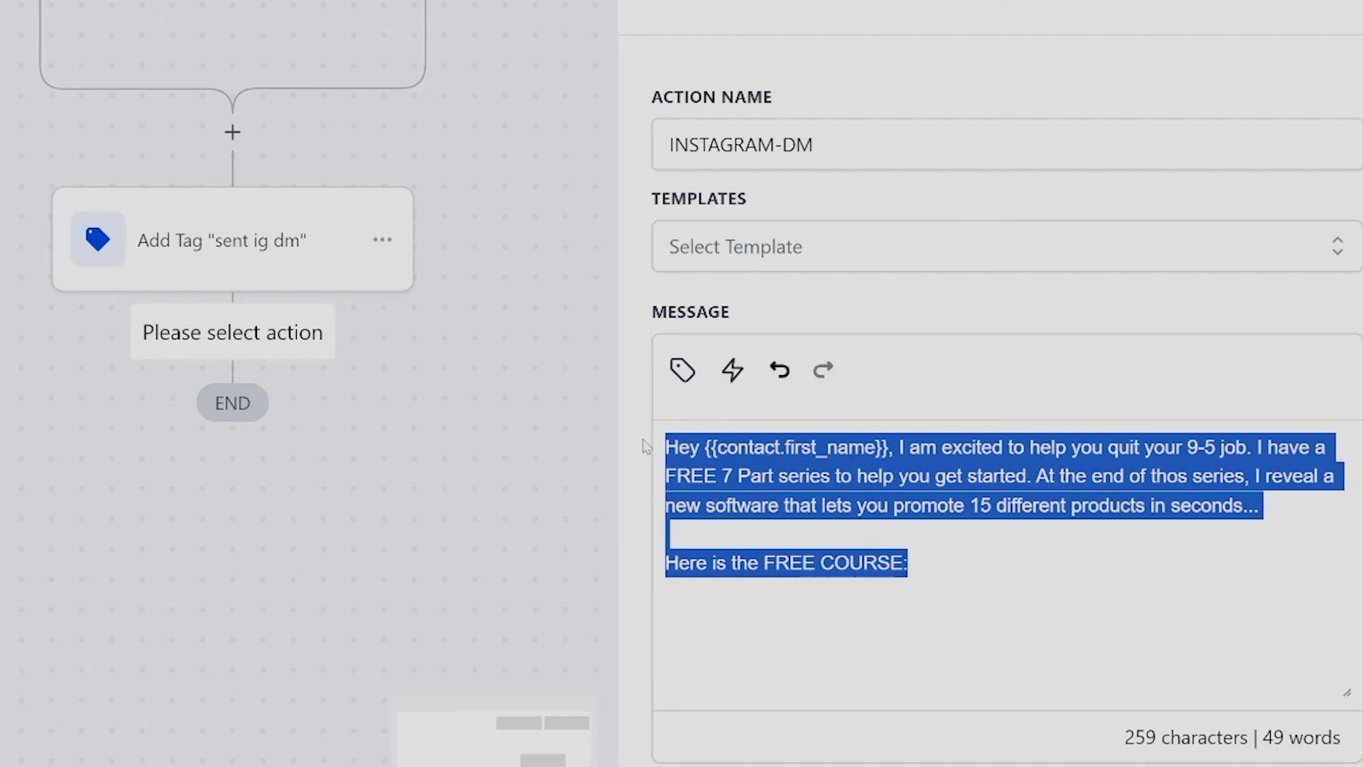
pyautogui.click(751, 475)
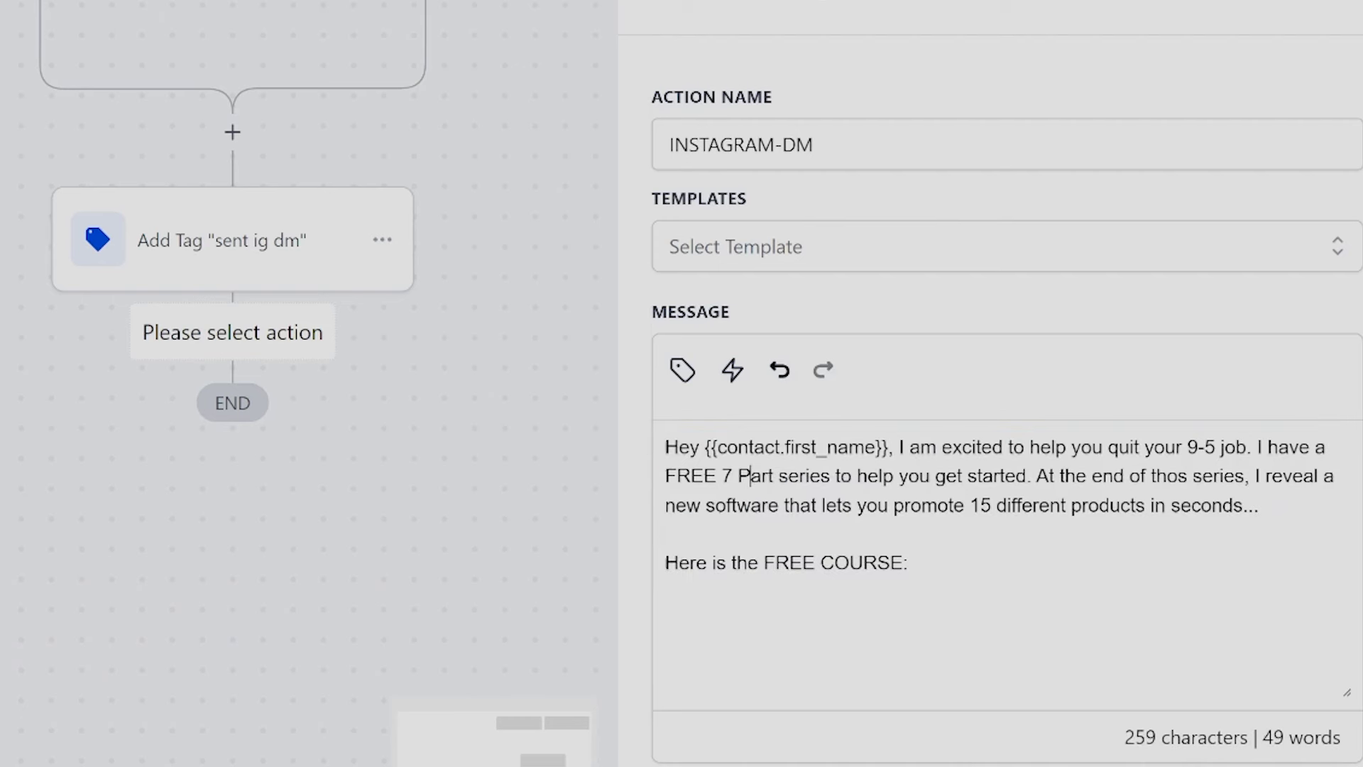
pyautogui.doubleClick(795, 447)
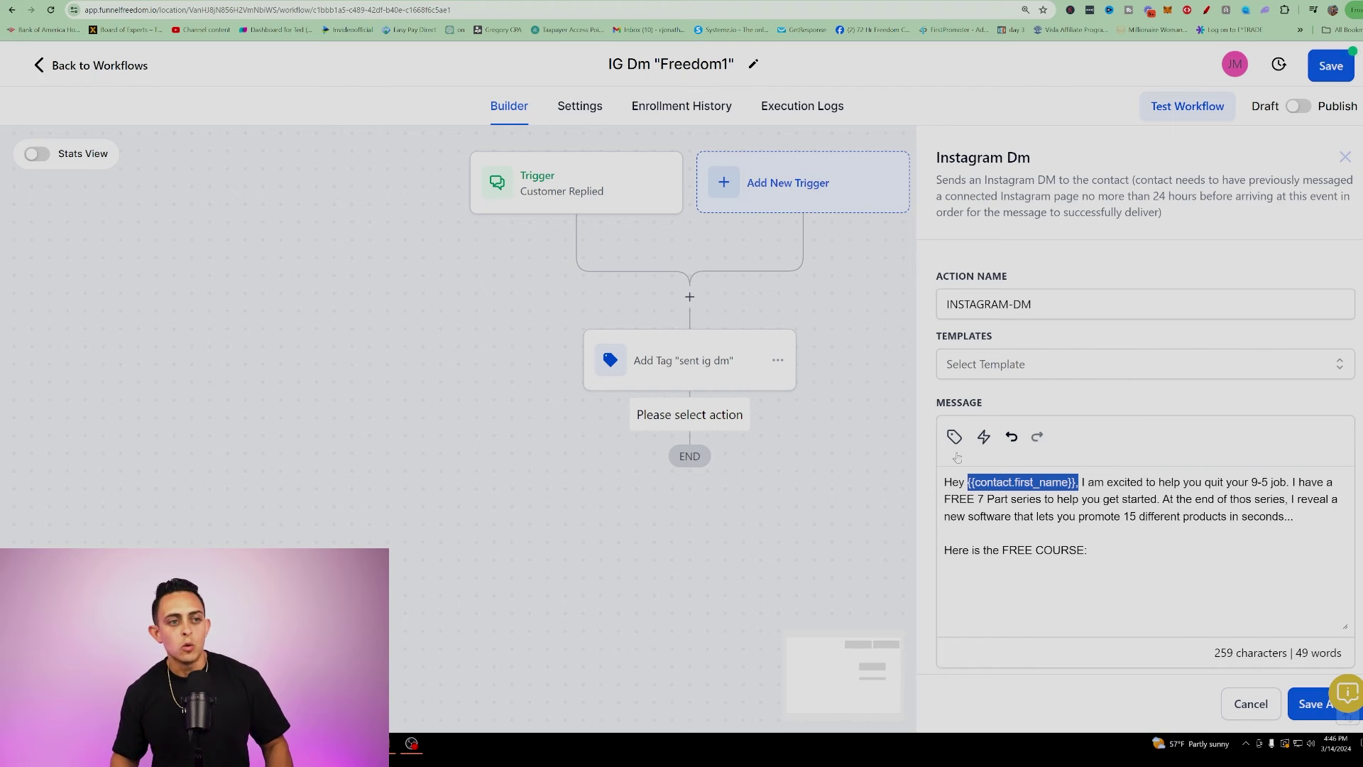
pyautogui.click(954, 436)
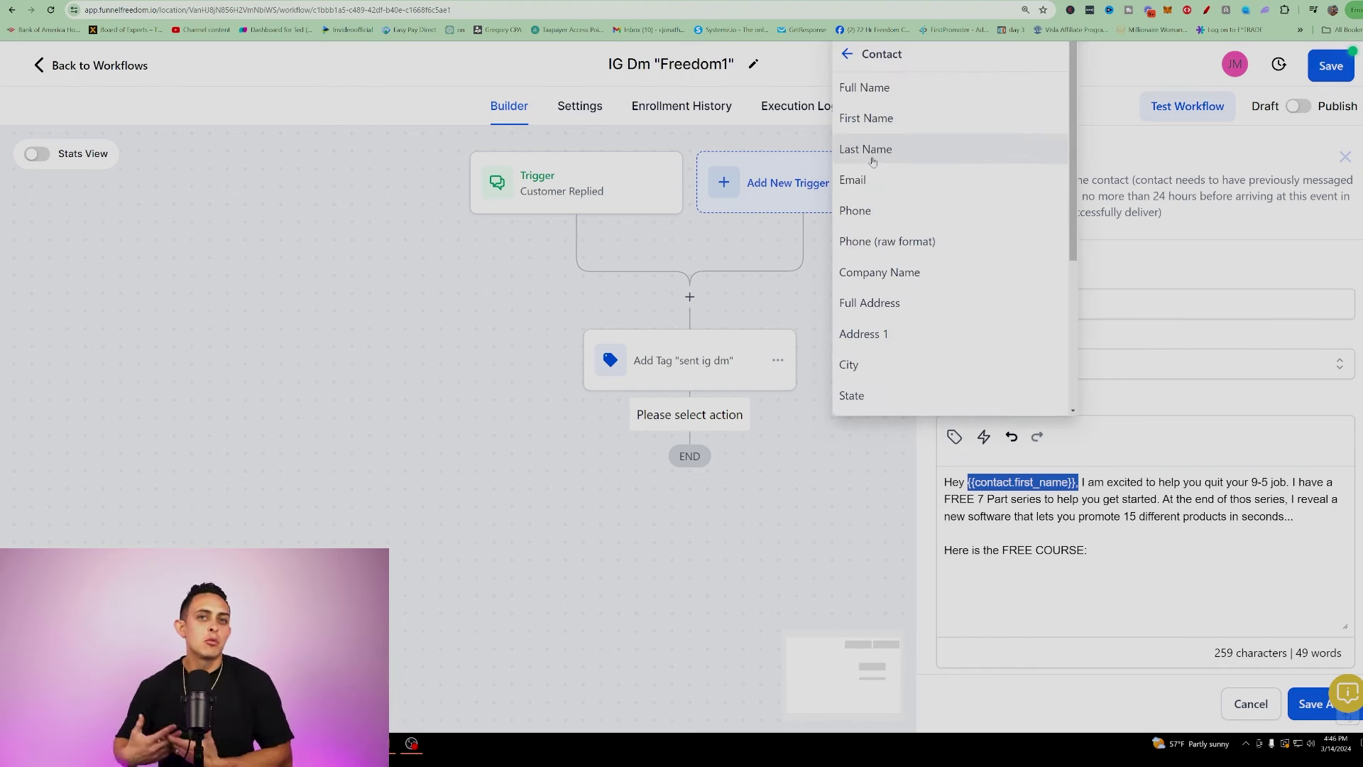
pyautogui.click(1113, 516)
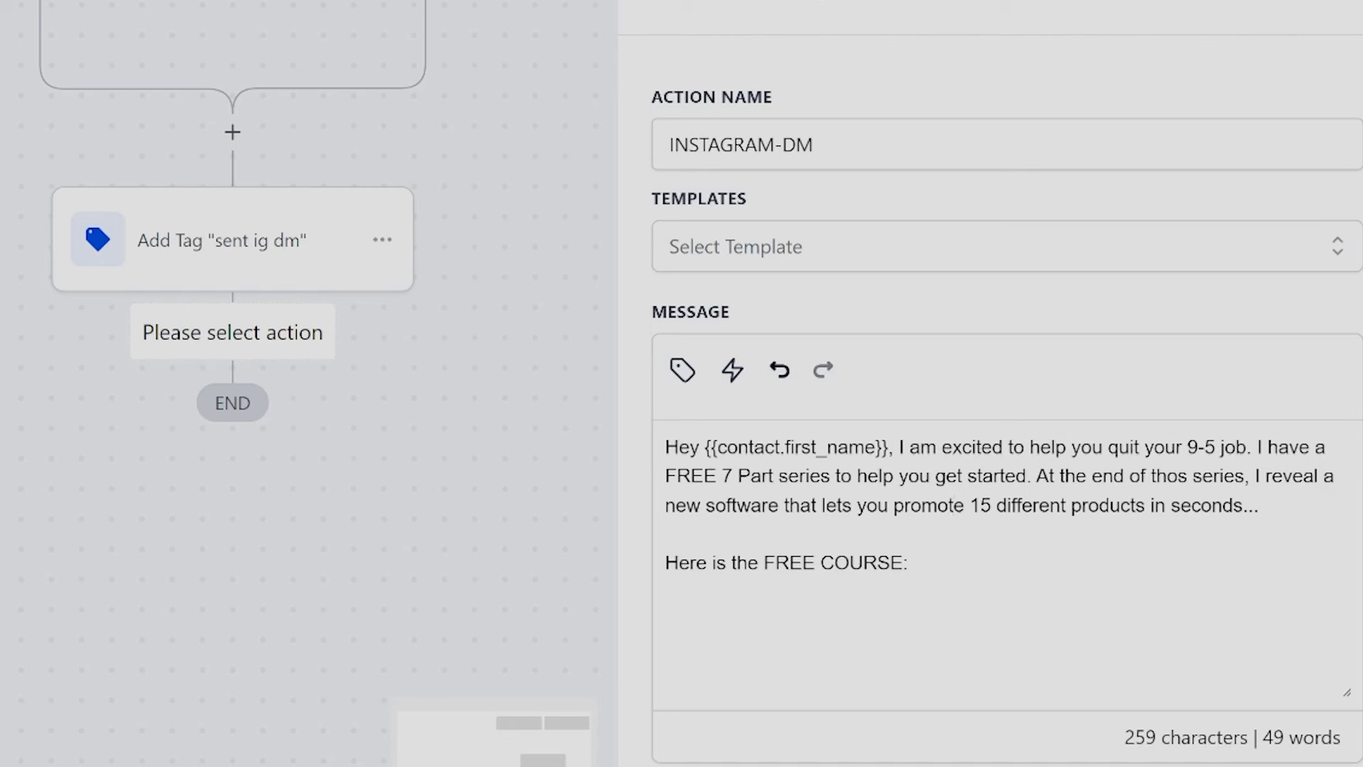
# Correct the misspelled word "thos" to "this" in the Instagram DM message.
pyautogui.click(1177, 476)
pyautogui.press('BackSpace')
pyautogui.write('i')
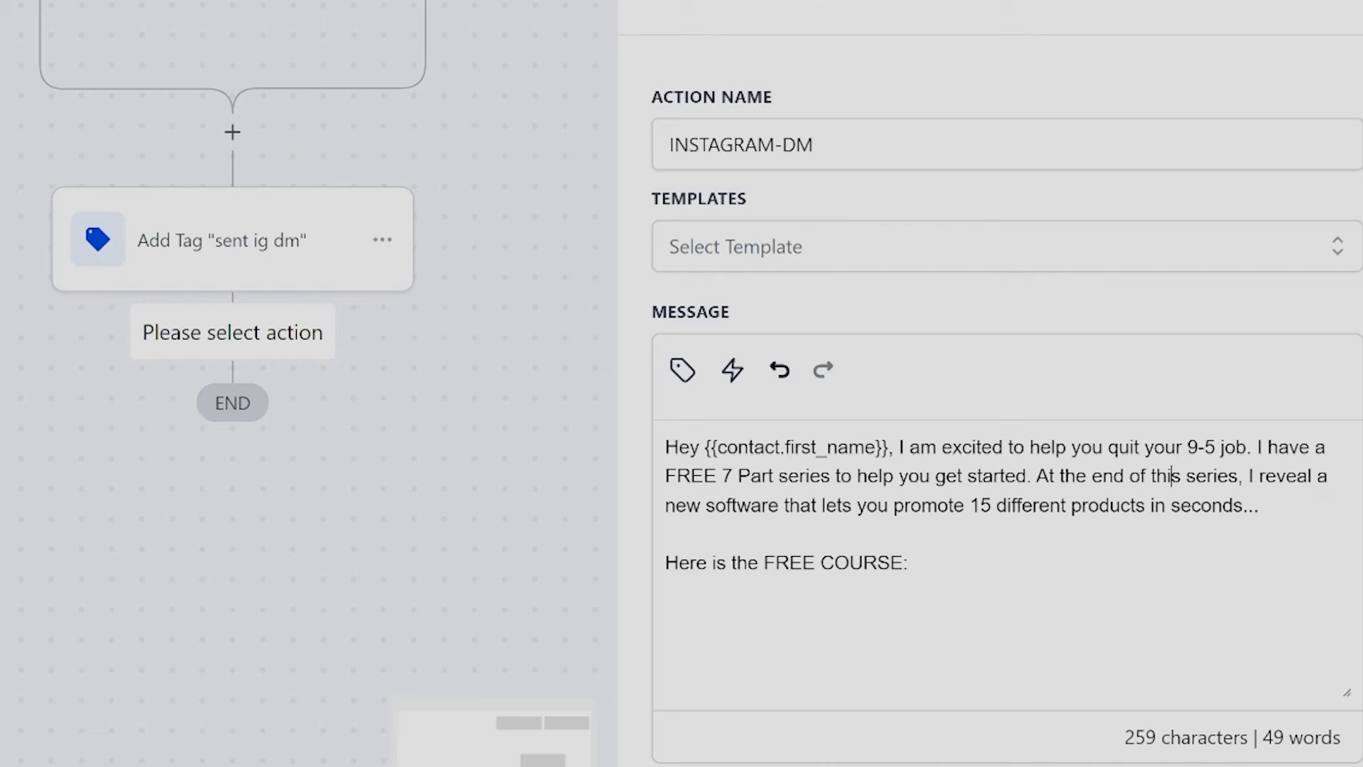
# Paste the copied free course link into the message below "Here is the FREE COURSE:".
pyautogui.click(908, 562)
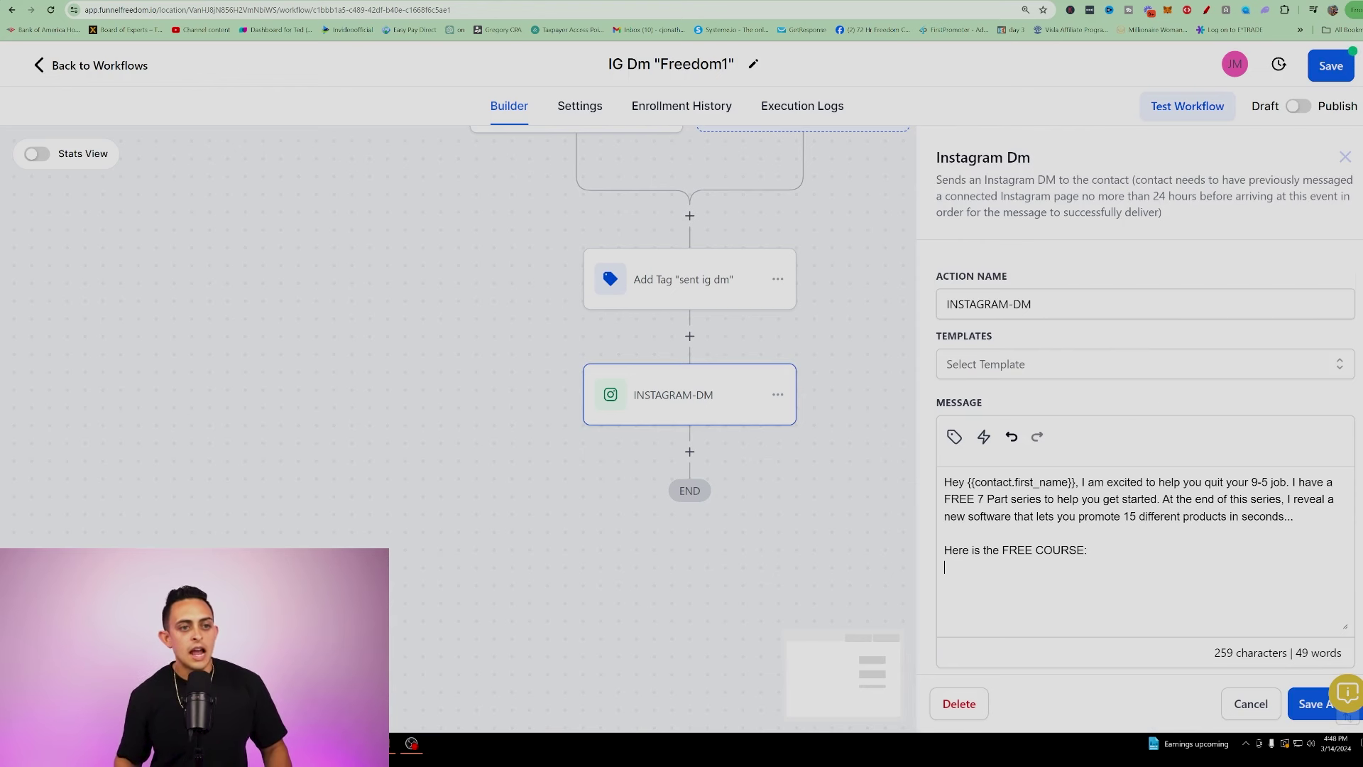
pyautogui.hotkey('ctrl', 'a')
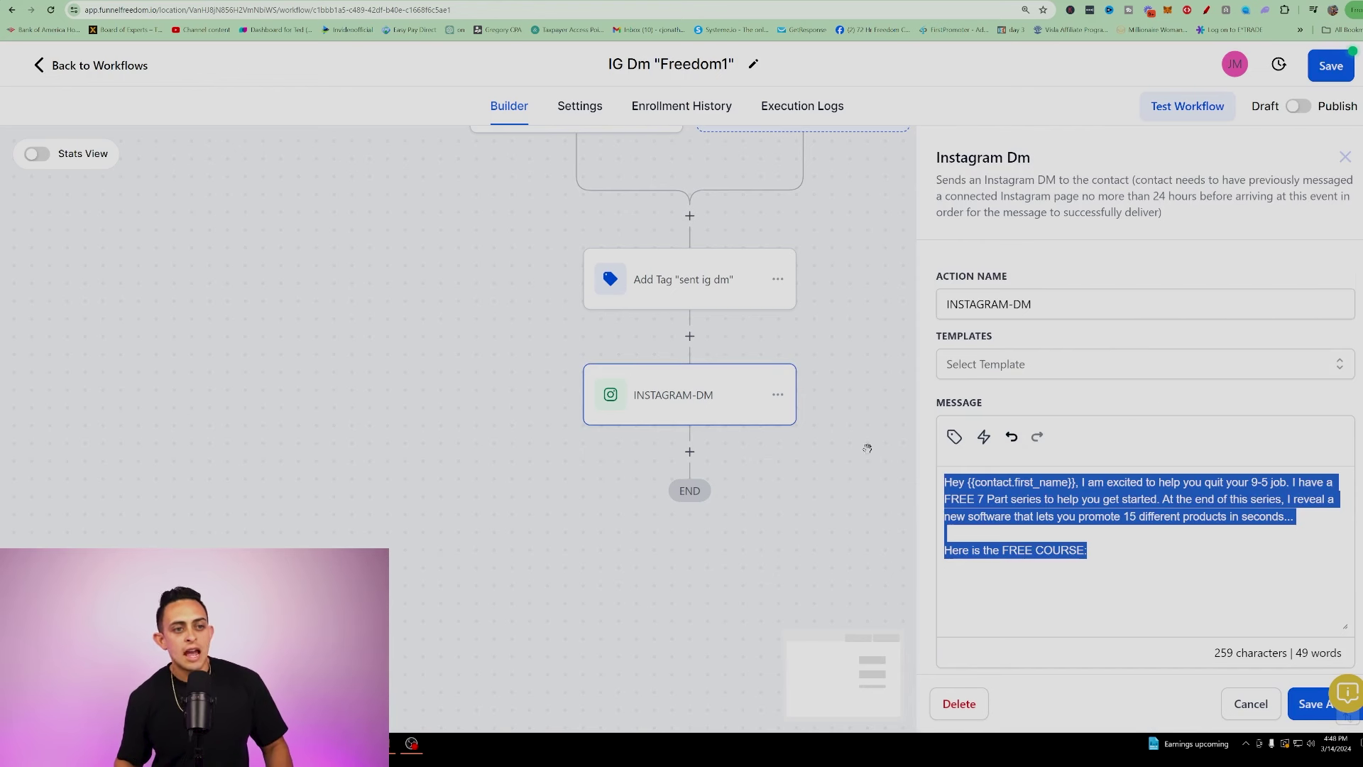
pyautogui.click(945, 566)
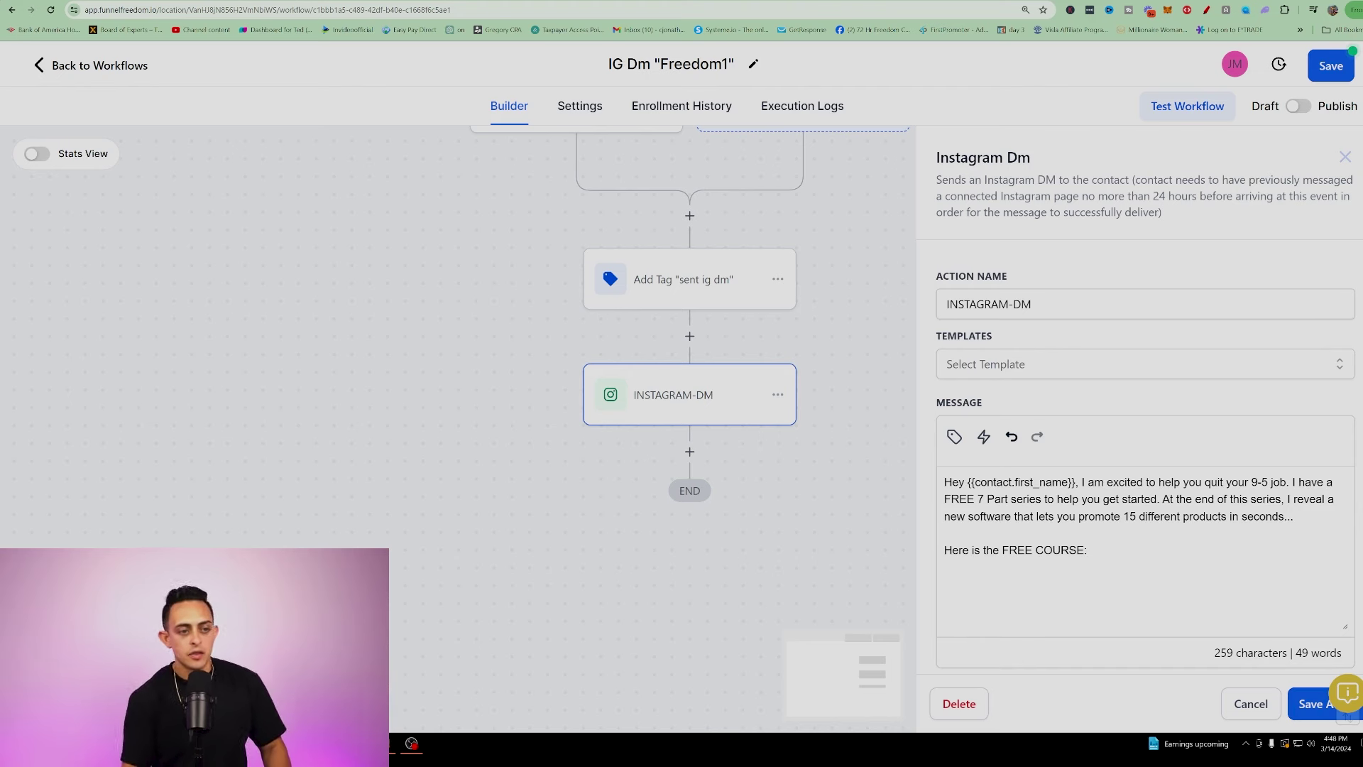
pyautogui.hotkey('ctrl', 'v')
pyautogui.hotkey('shift', 'Home')
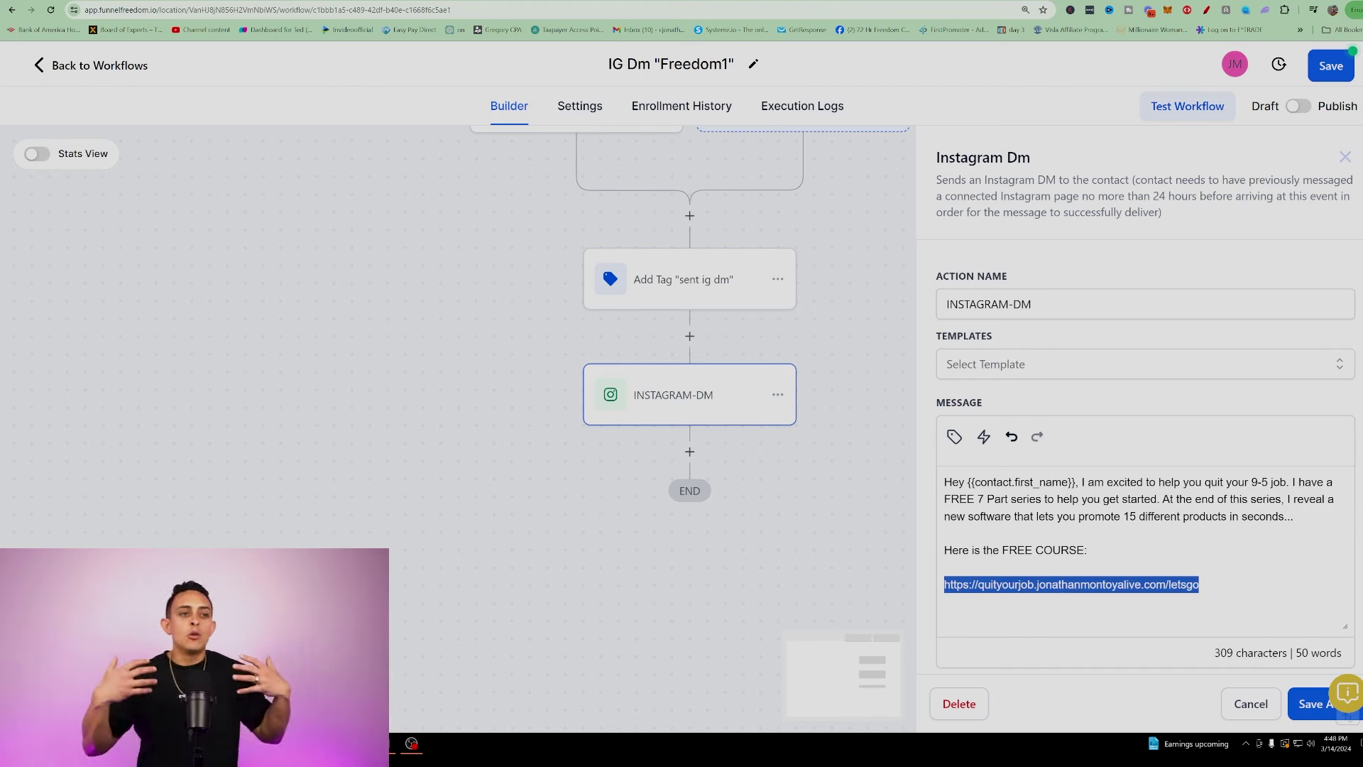
# Save the Instagram DM action, and review its message and the Customer Replied trigger's "Freedom1" phrase filter.
pyautogui.click(1303, 701)
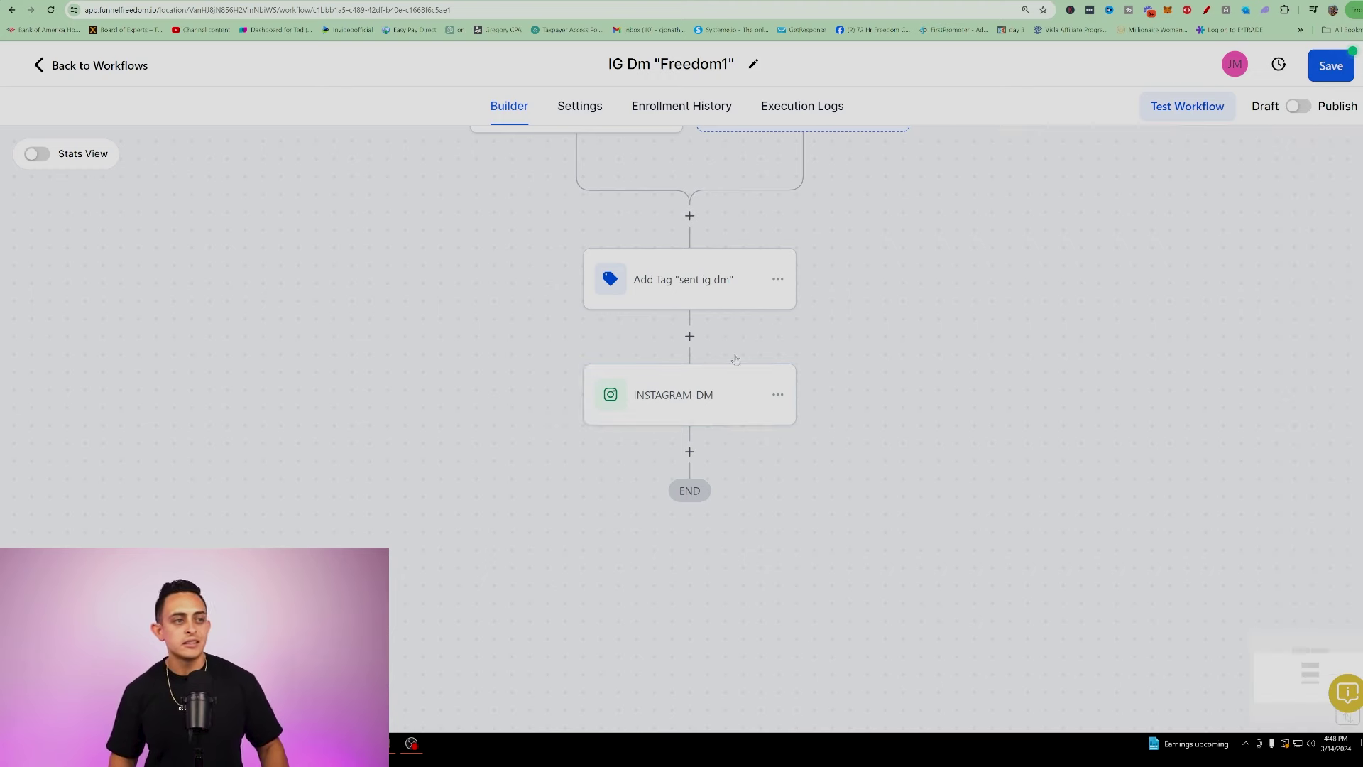
pyautogui.click(743, 409)
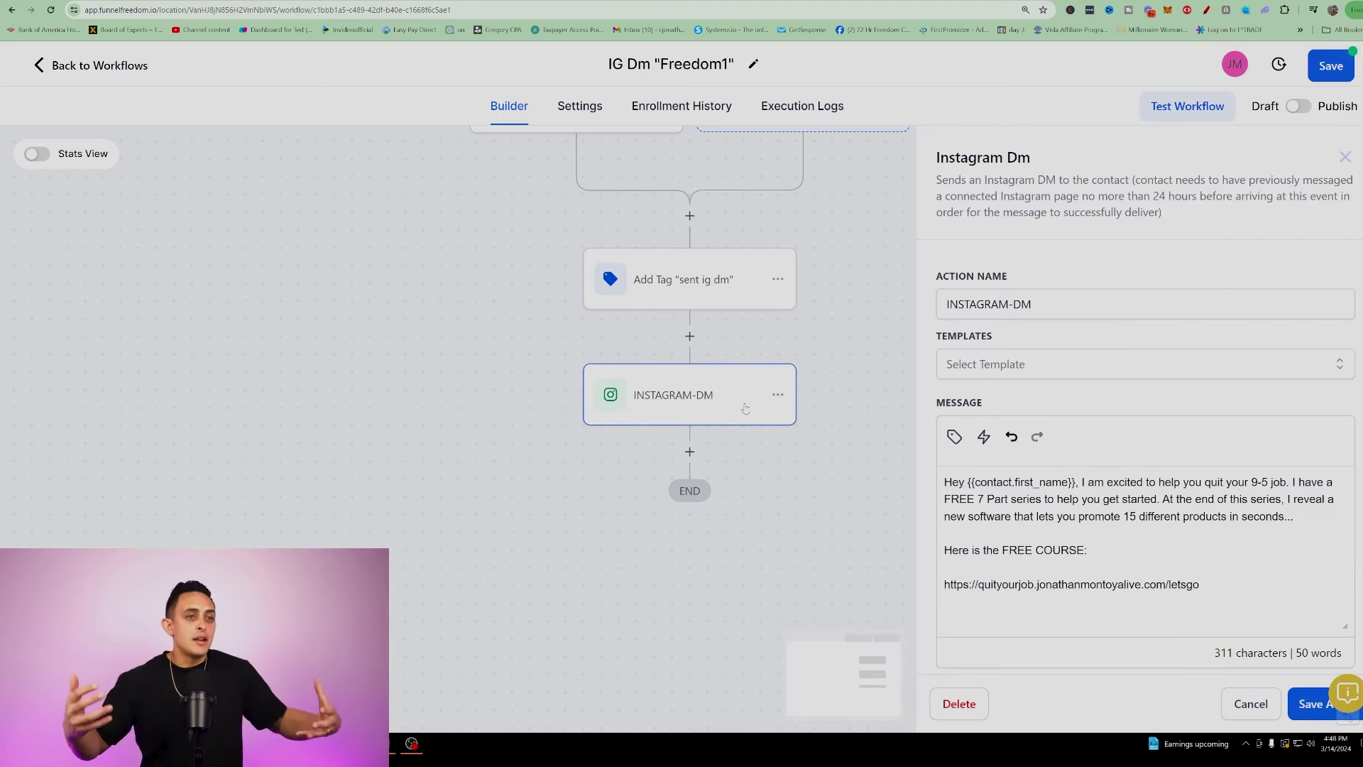
pyautogui.scroll(1, 745, 408)
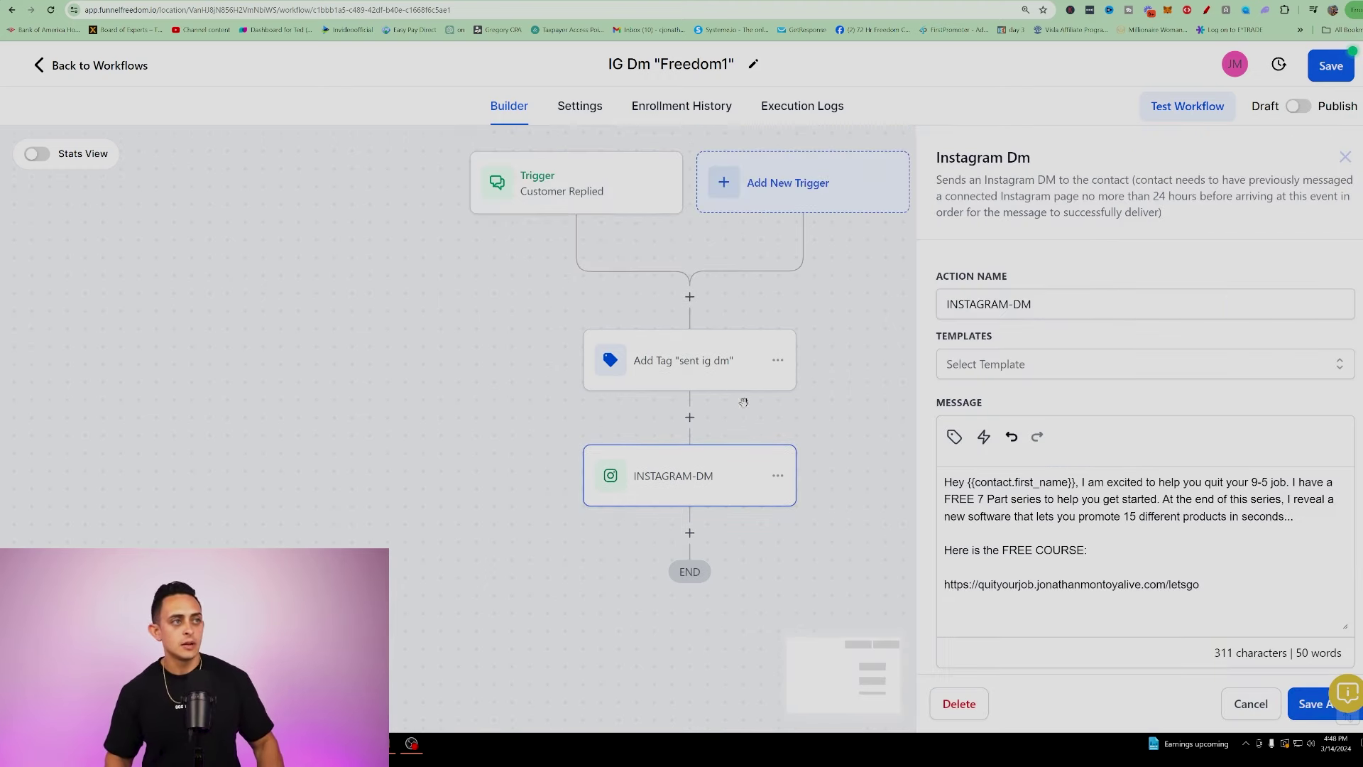
pyautogui.click(642, 182)
pyautogui.doubleClick(1062, 475)
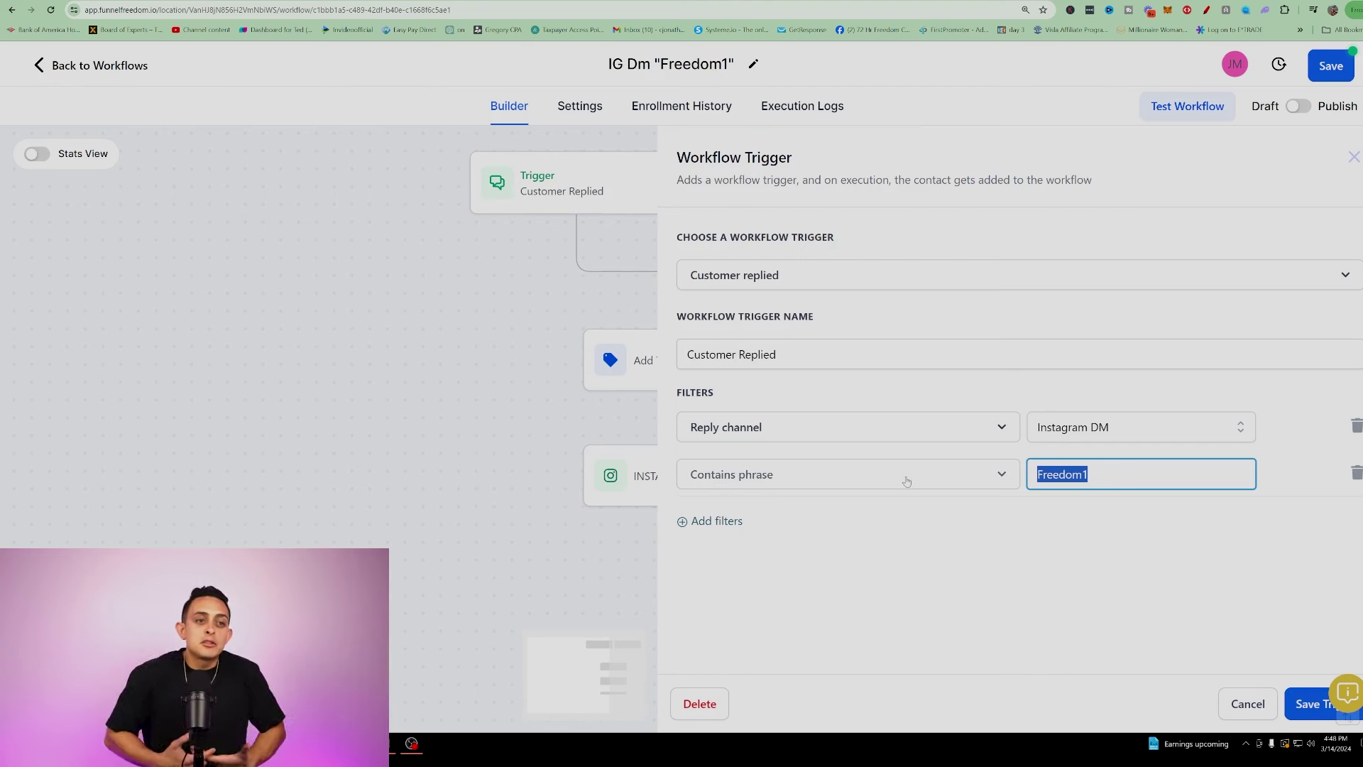
pyautogui.click(478, 374)
# Circle the Add Tag "sent ig dm" action in red with the annotation pen, clear the drawing, and recheck the Instagram DM message.
pyautogui.click(1205, 10)
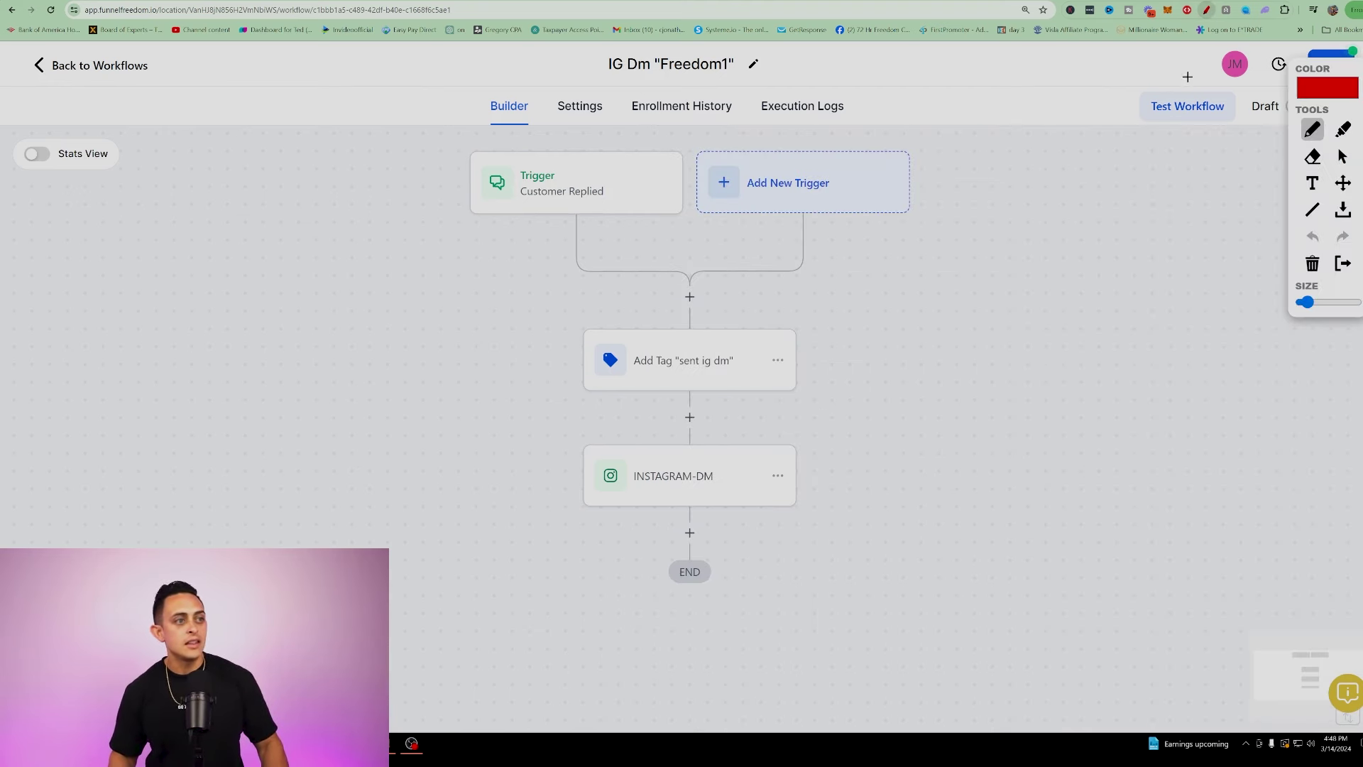
pyautogui.moveTo(815, 321)
pyautogui.mouseDown()
pyautogui.moveTo(795, 313)
pyautogui.moveTo(875, 400)
pyautogui.mouseUp()
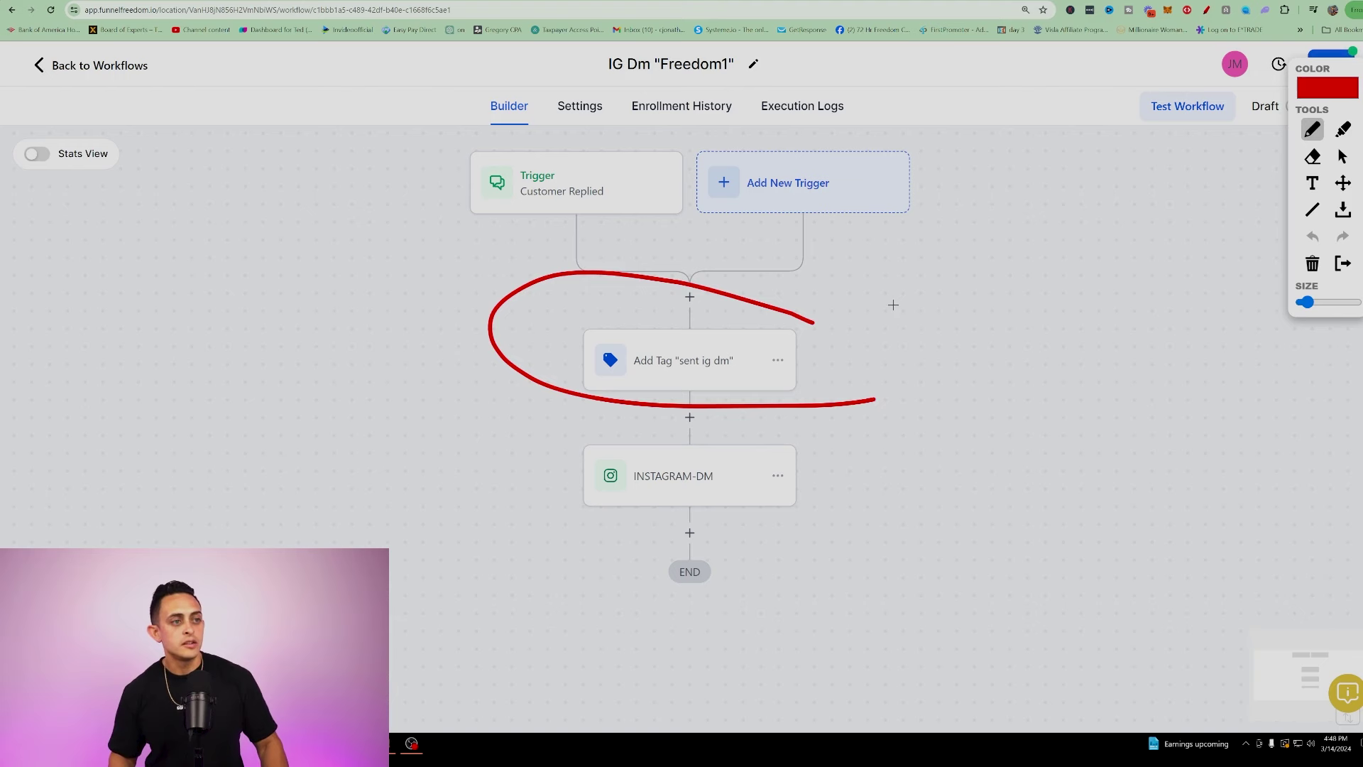
pyautogui.press('Escape')
pyautogui.click(731, 471)
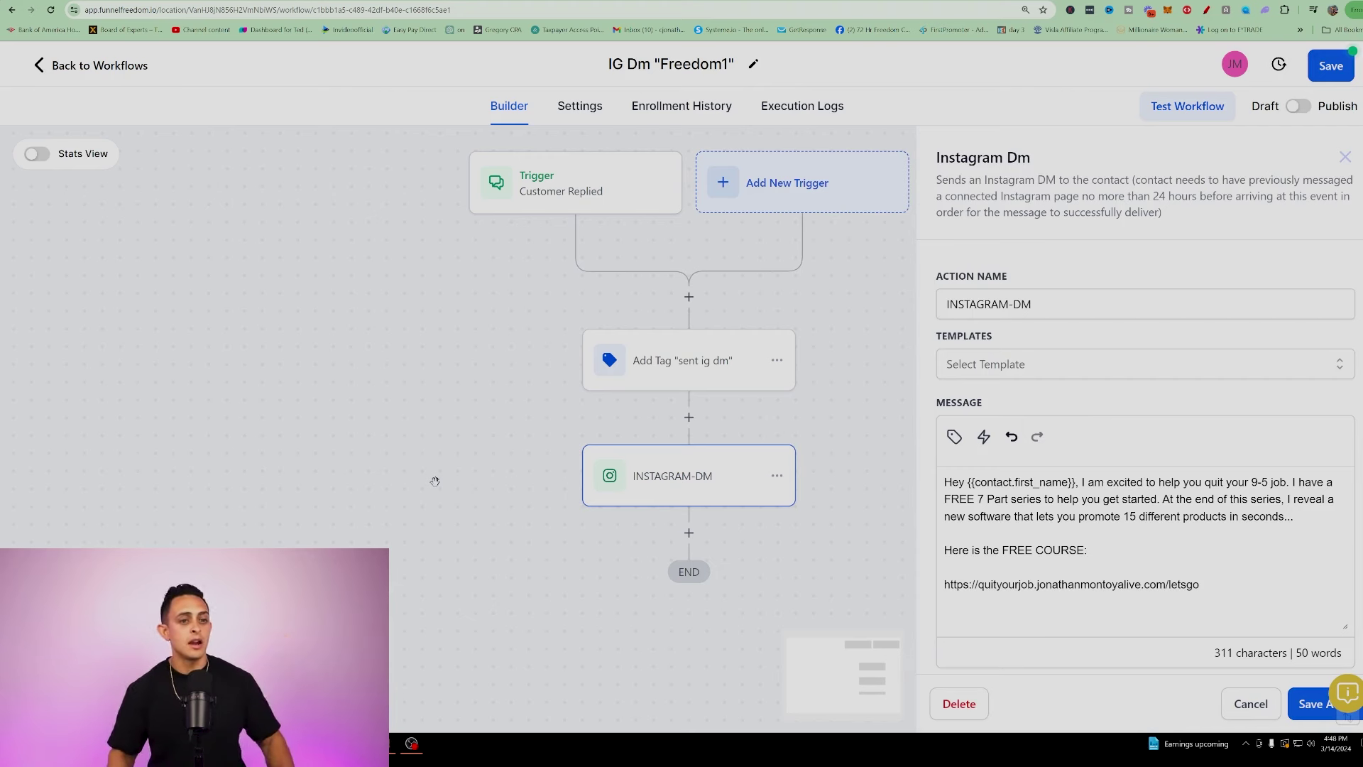
pyautogui.click(864, 398)
# Add a Wait action after the Instagram DM with a time delay of 1 minute.
pyautogui.scroll(-1, 880, 401)
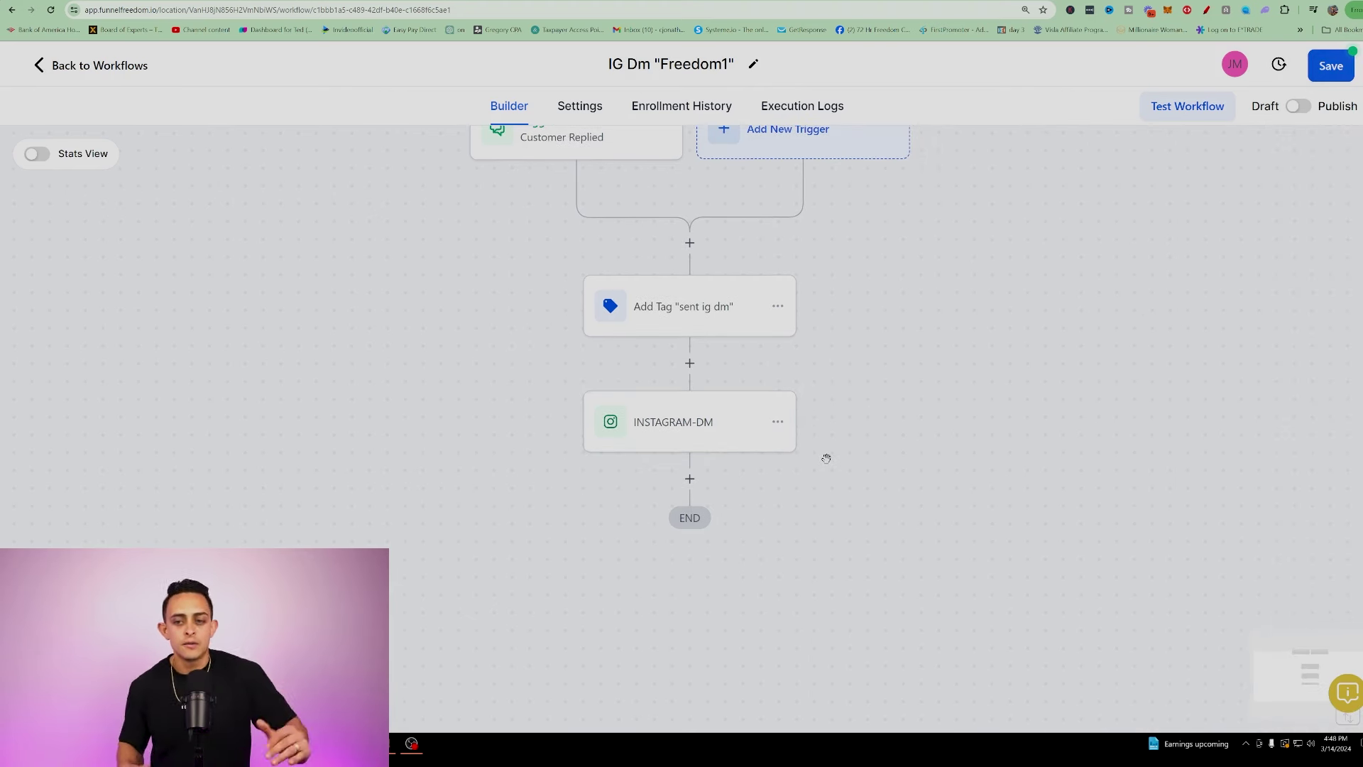
pyautogui.scroll(-1, 826, 458)
pyautogui.click(690, 425)
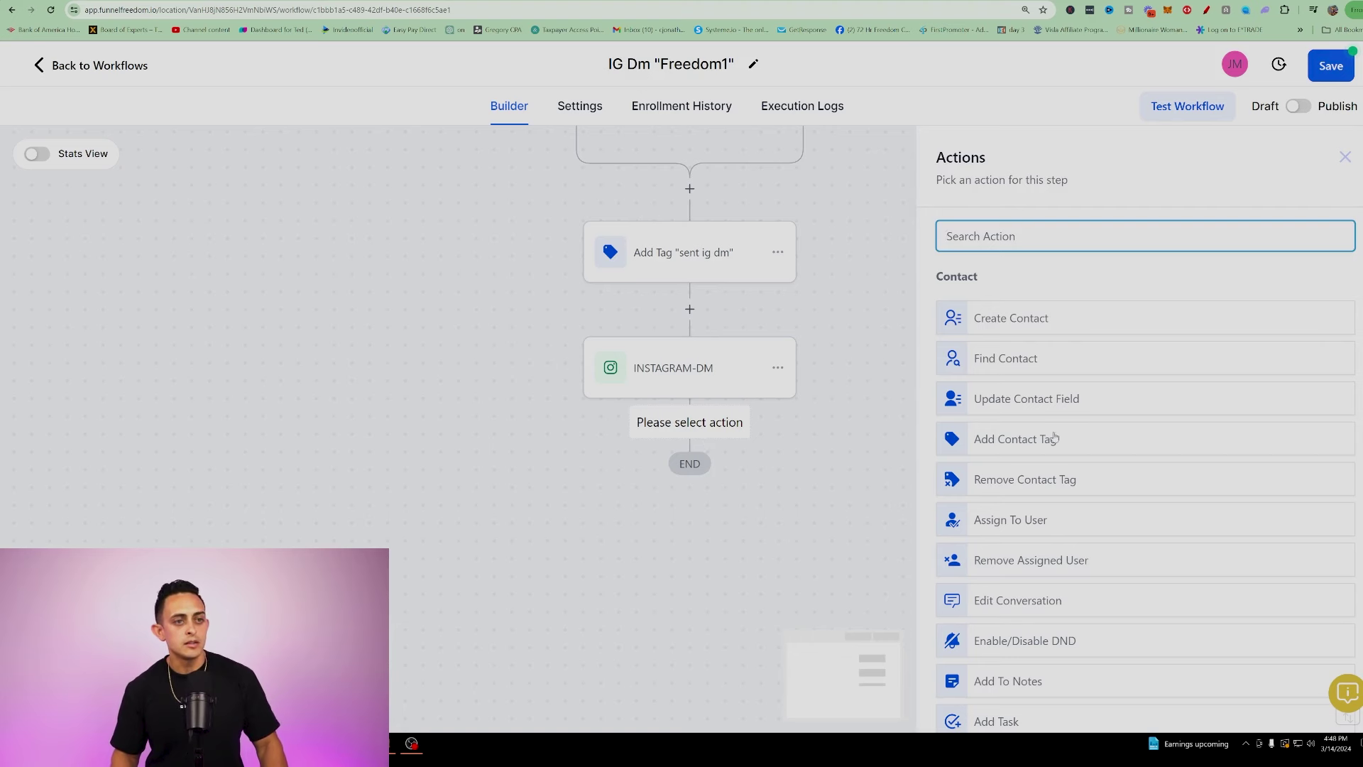
pyautogui.write('wa')
pyautogui.click(1016, 305)
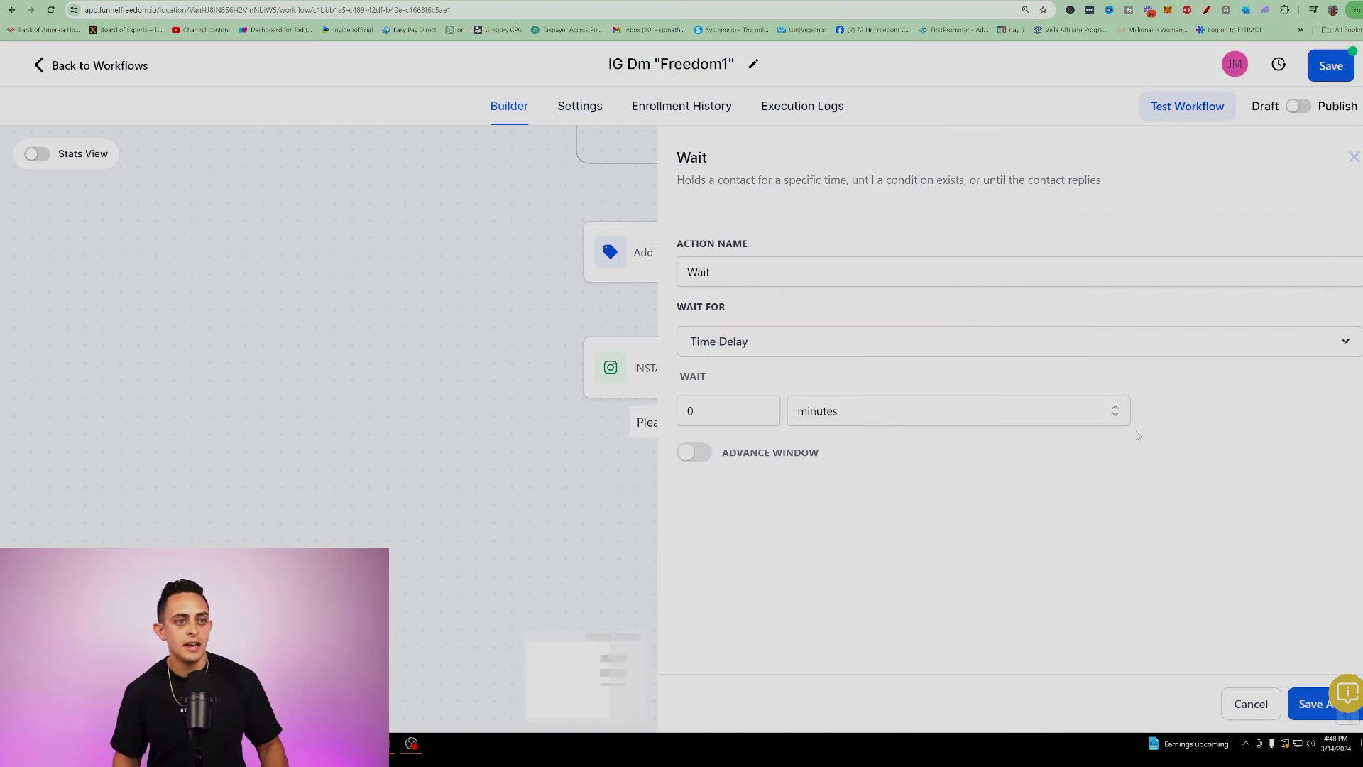
pyautogui.doubleClick(728, 410)
pyautogui.write('1')
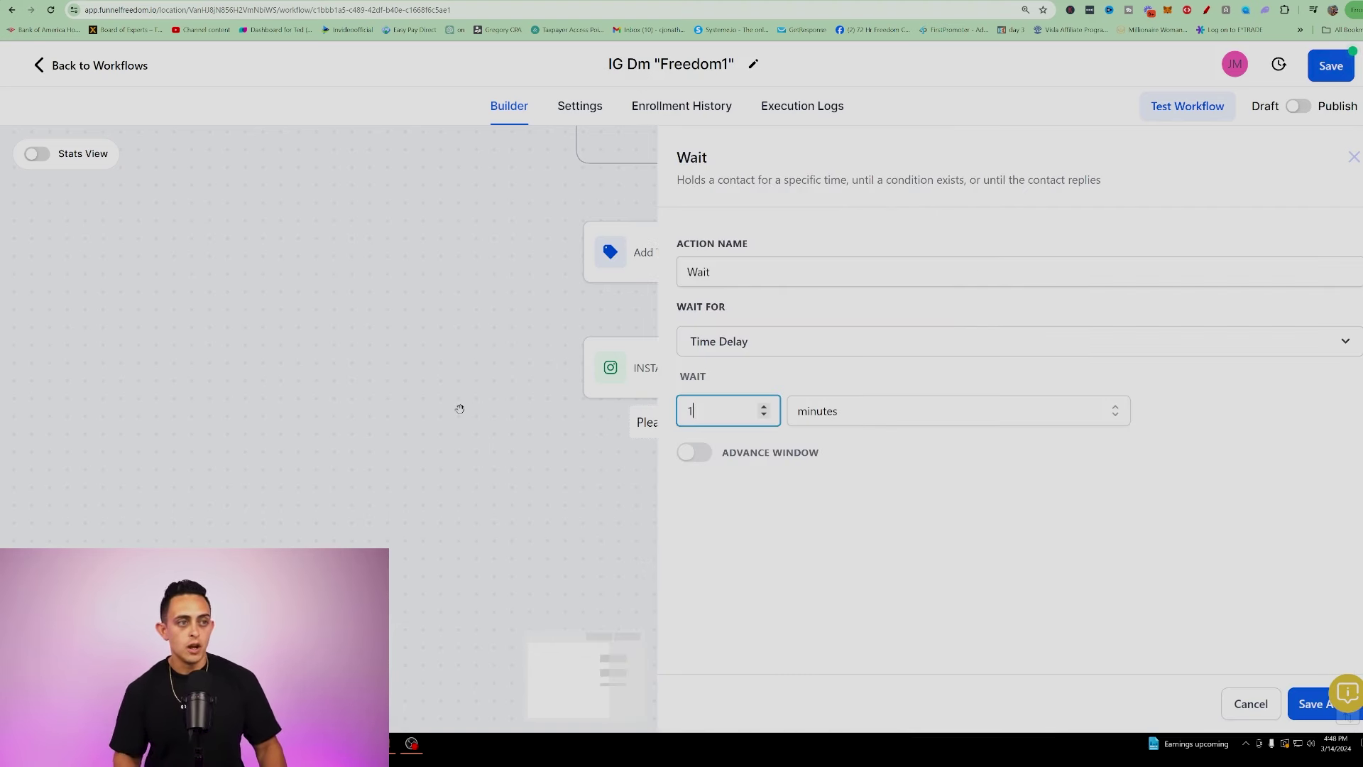
pyautogui.click(1313, 712)
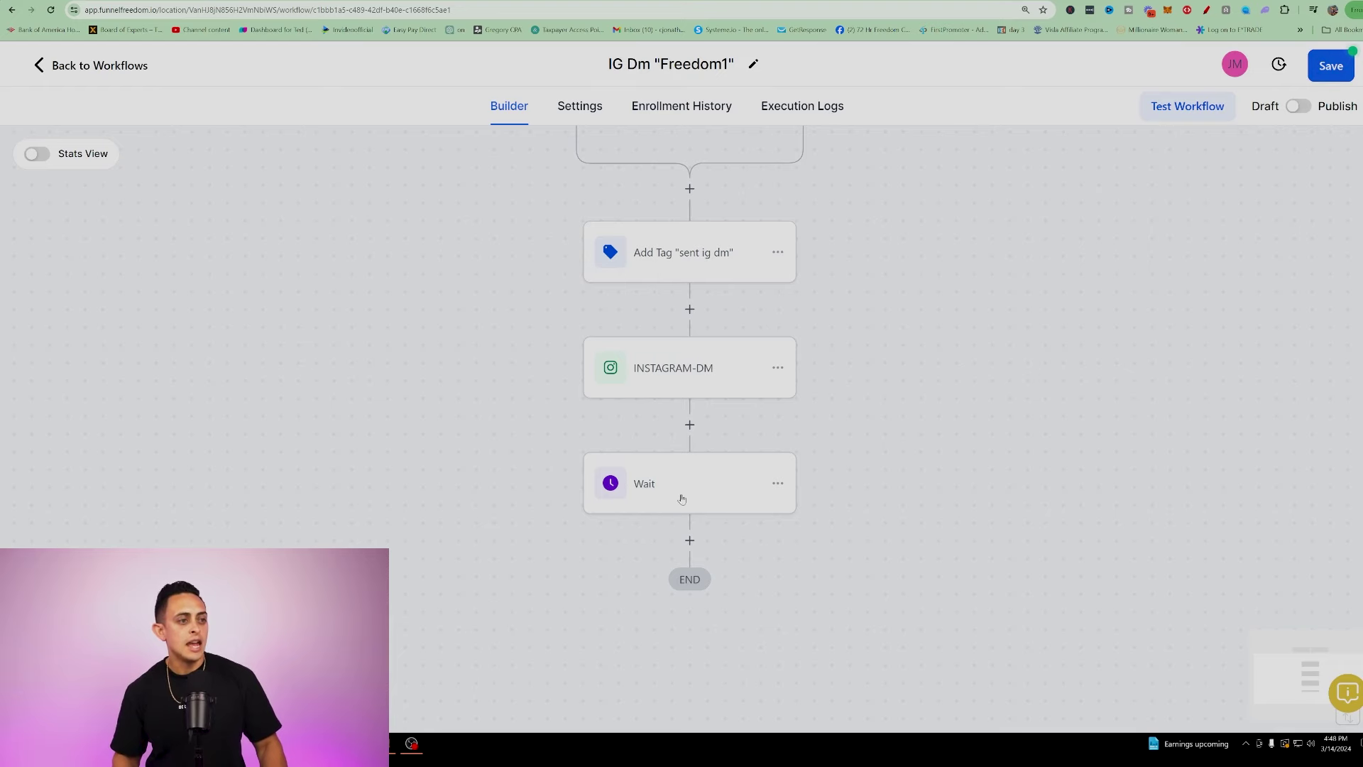
# Rename the new Wait action to "Wait 1 min" and save it.
pyautogui.click(683, 501)
pyautogui.click(710, 271)
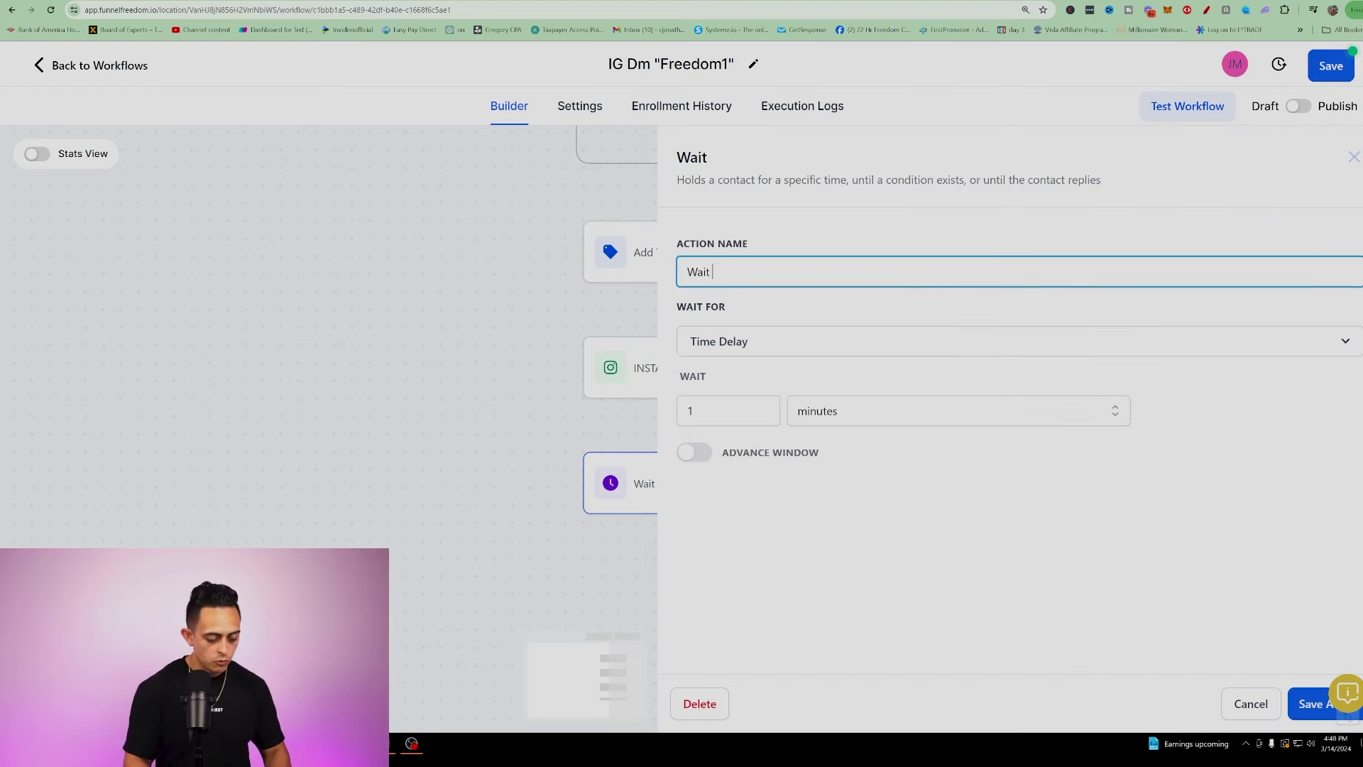
pyautogui.write('1 min')
pyautogui.click(1310, 704)
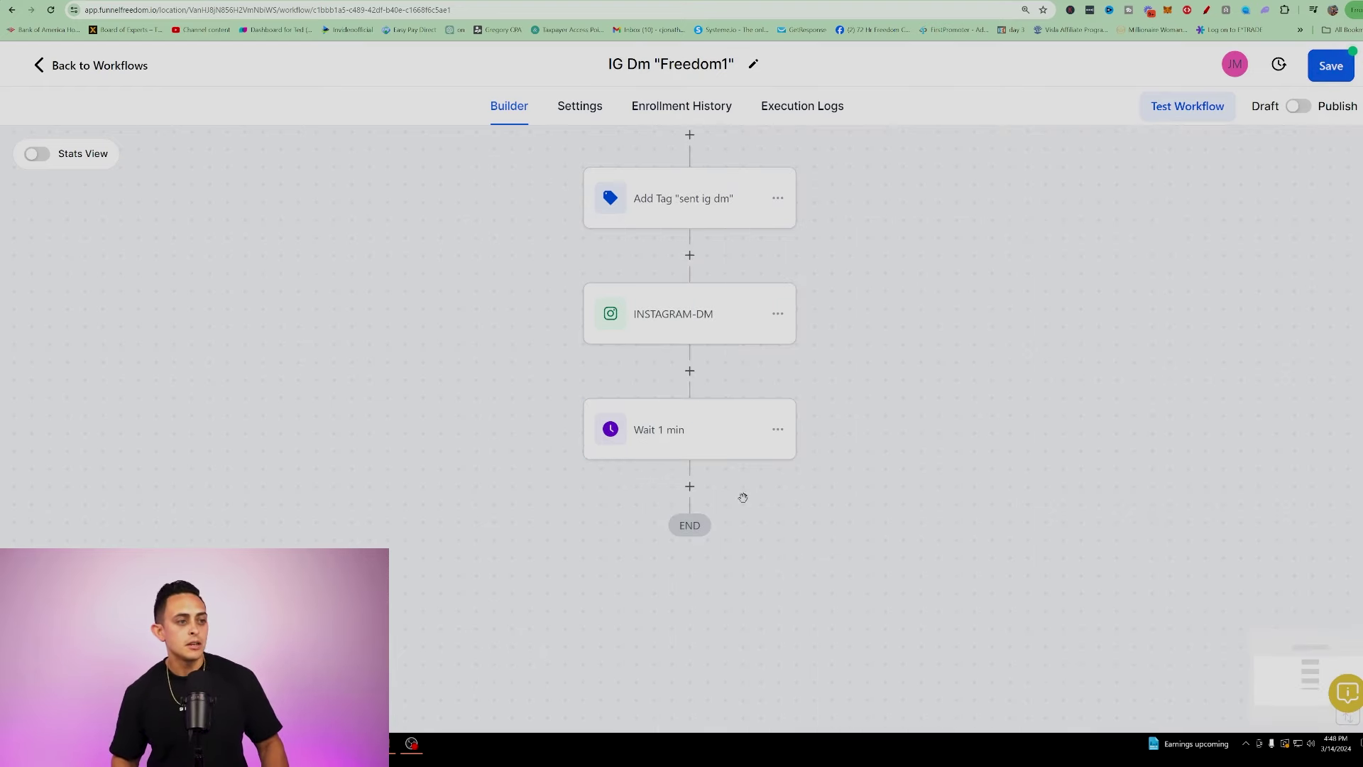
# Add a second Instagram DM action after the "Wait 1 min" action.
pyautogui.click(690, 487)
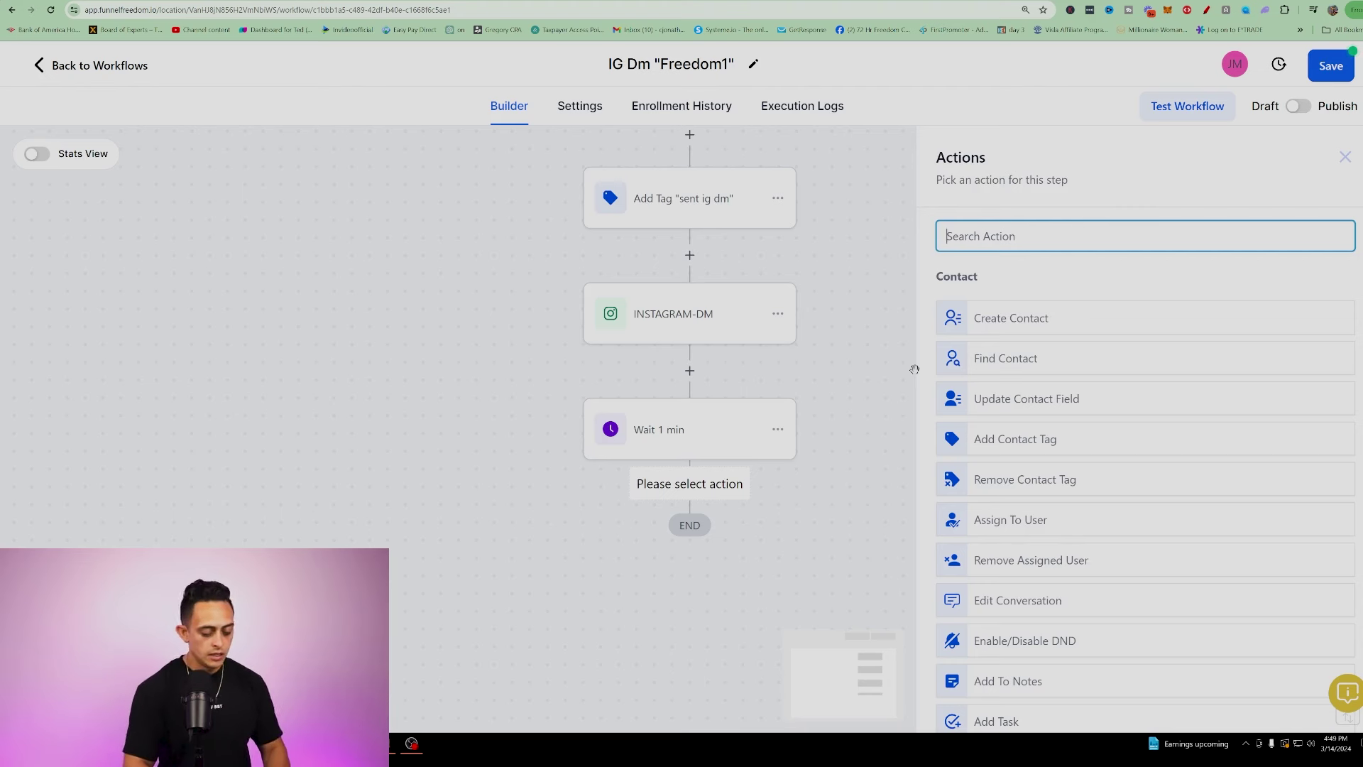
pyautogui.write('ins')
pyautogui.click(1029, 315)
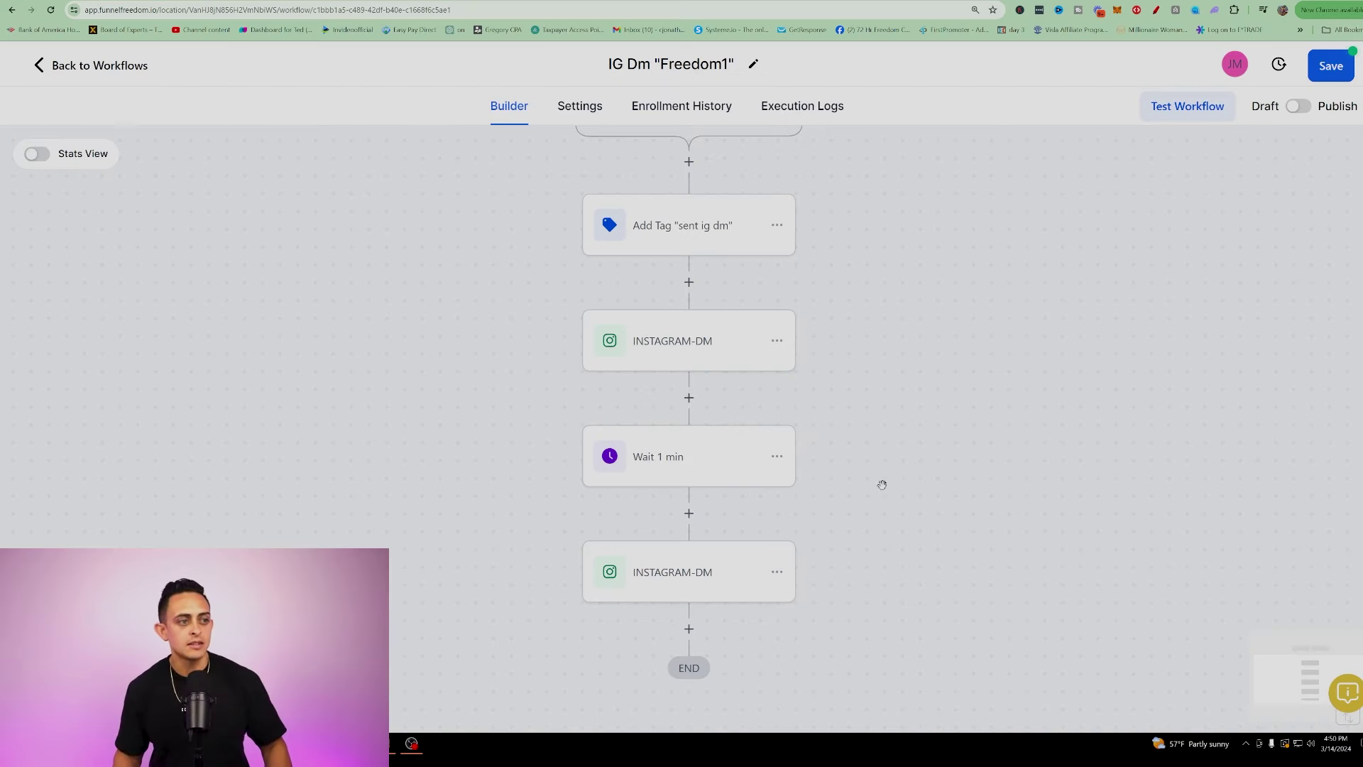
# Review the workflow sequence, the first Instagram DM's message and the second Instagram DM action.
pyautogui.scroll(1, 978, 543)
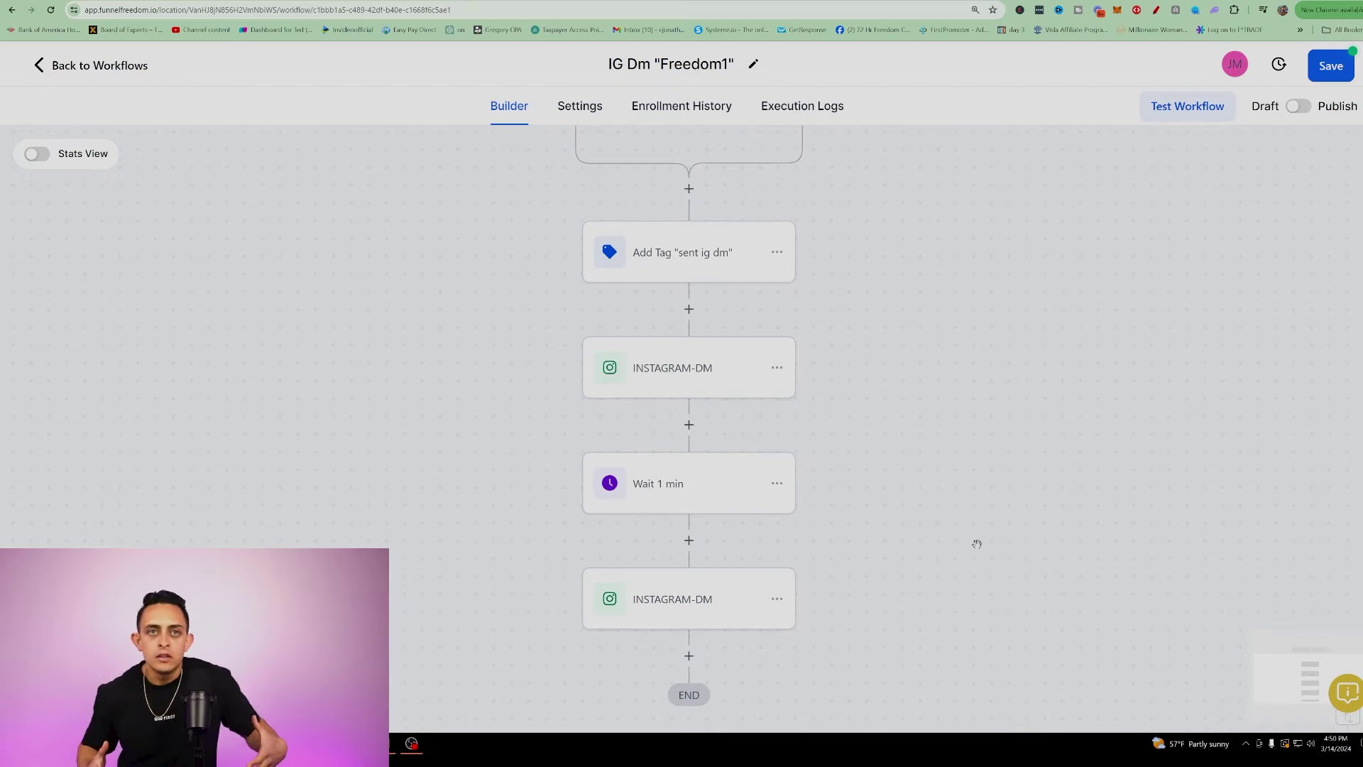
pyautogui.scroll(3, 977, 543)
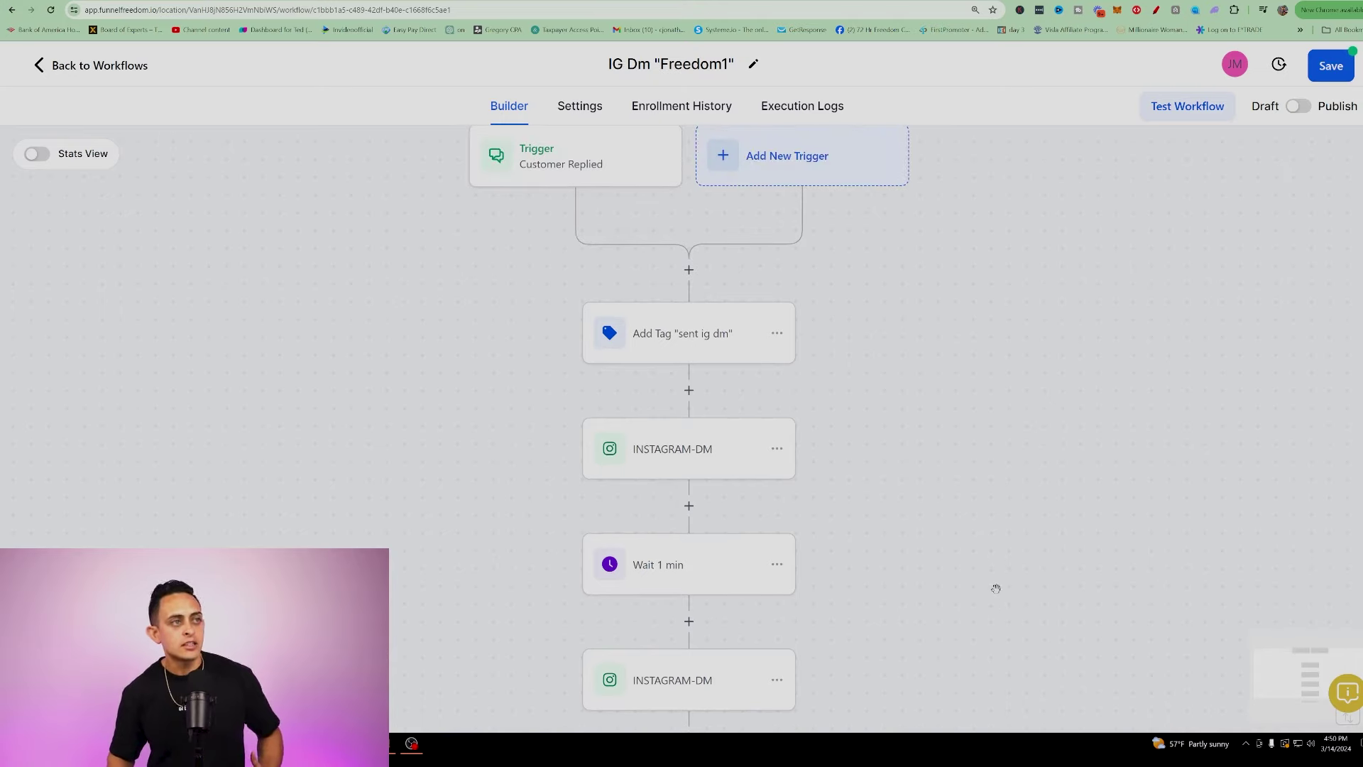
pyautogui.scroll(-1, 996, 586)
pyautogui.click(710, 422)
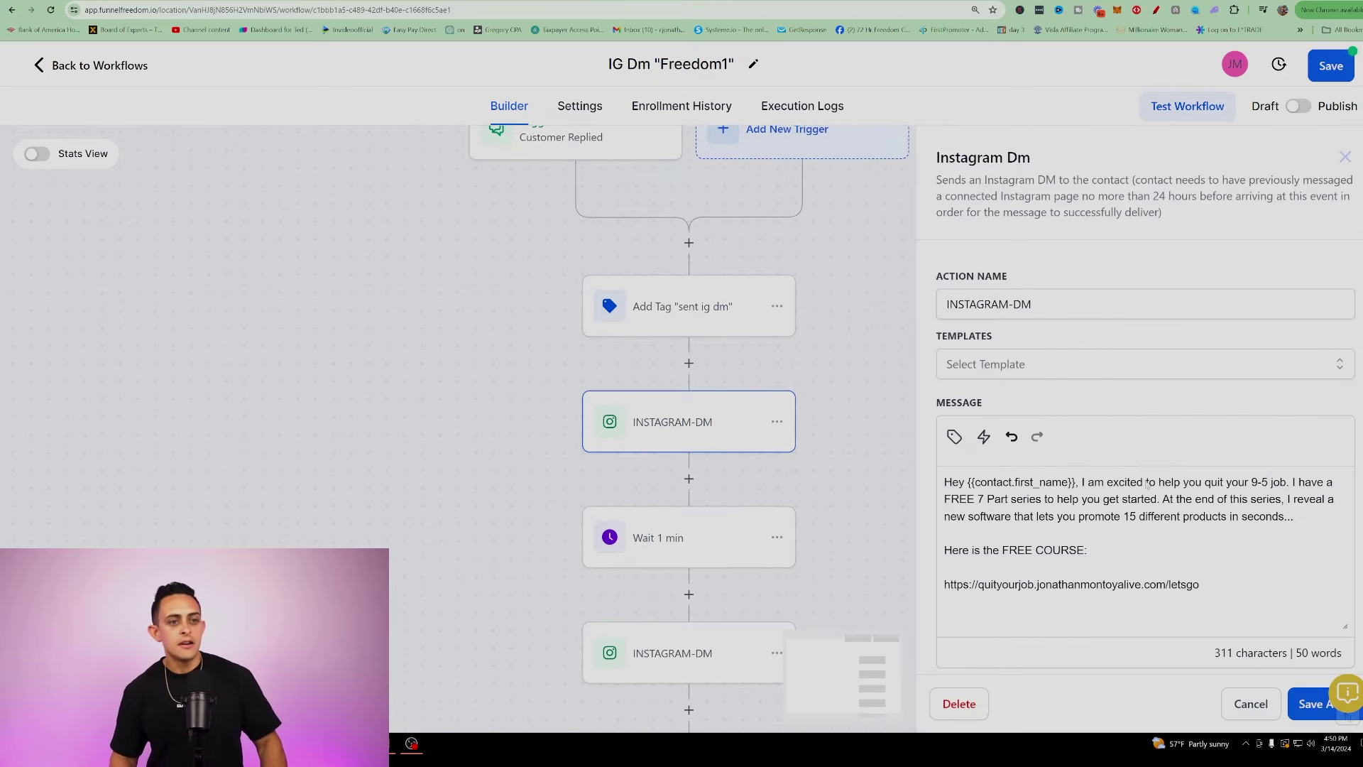
pyautogui.moveTo(1200, 476); pyautogui.dragTo(925, 373)
pyautogui.click(875, 413)
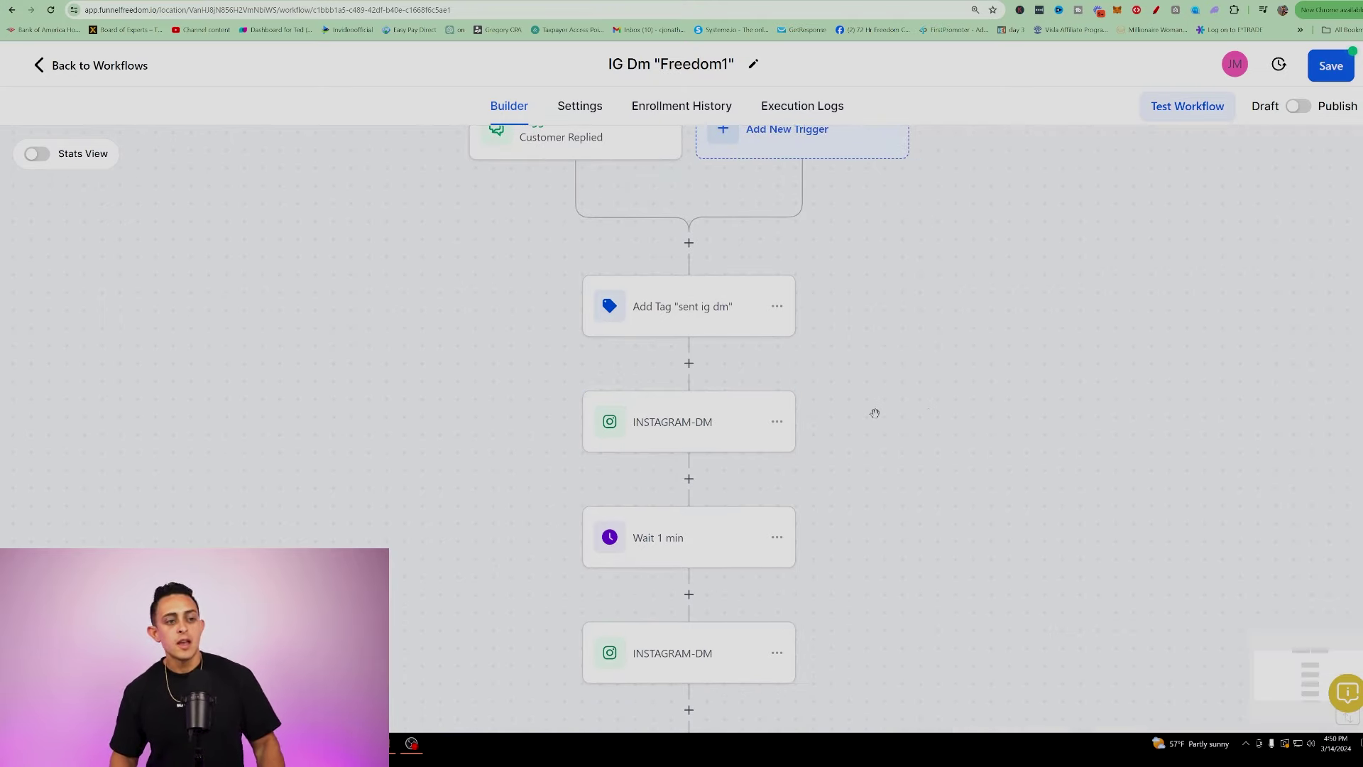
pyautogui.scroll(-1, 823, 497)
pyautogui.click(726, 589)
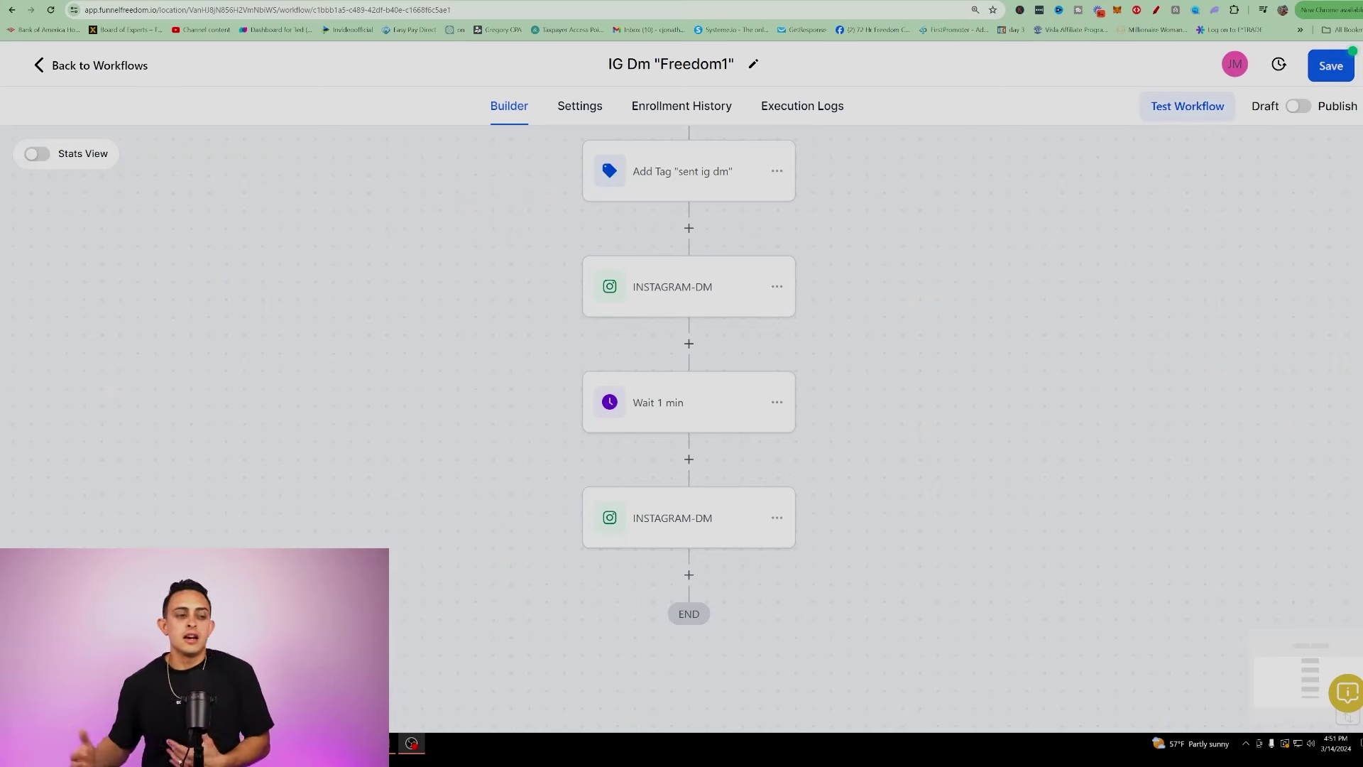
# Add a Wait action after the second Instagram DM with a time delay of 1 hour.
pyautogui.scroll(-1, 697, 650)
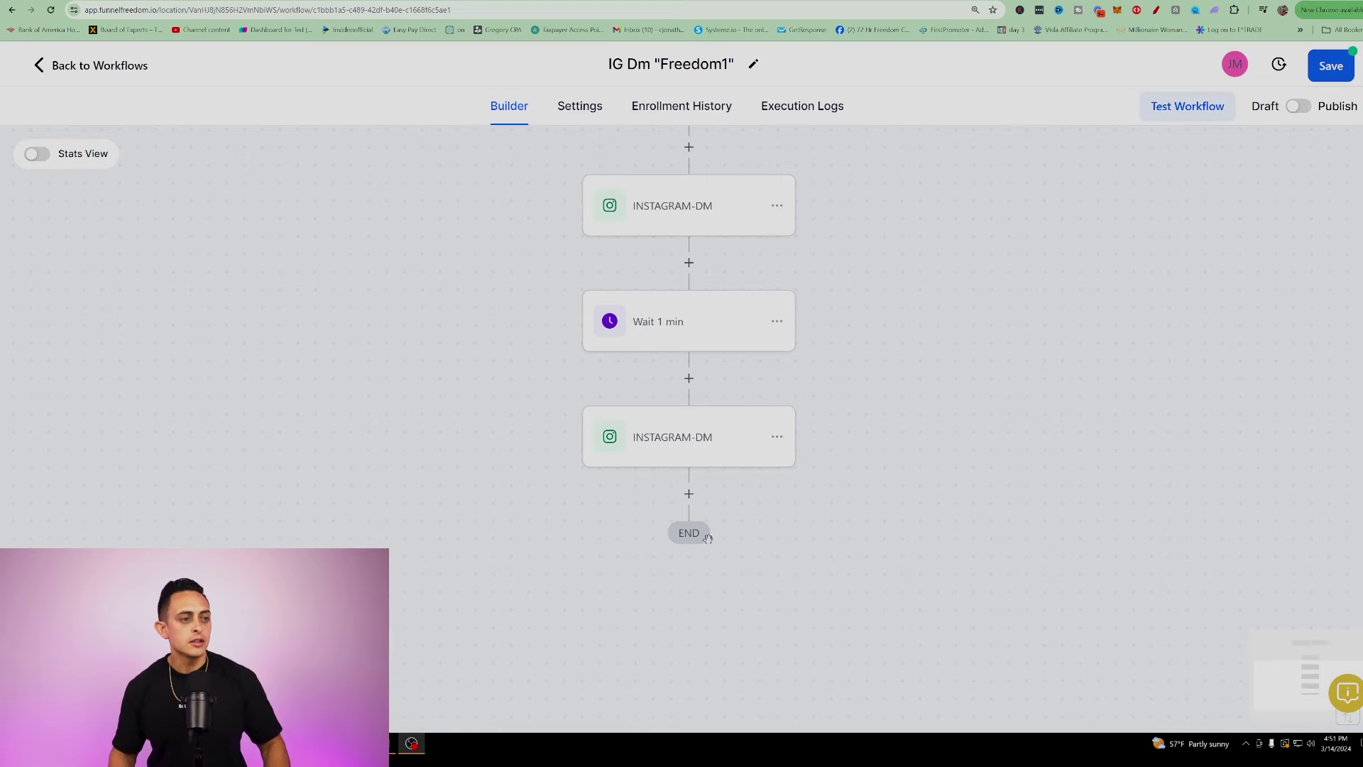
pyautogui.click(689, 495)
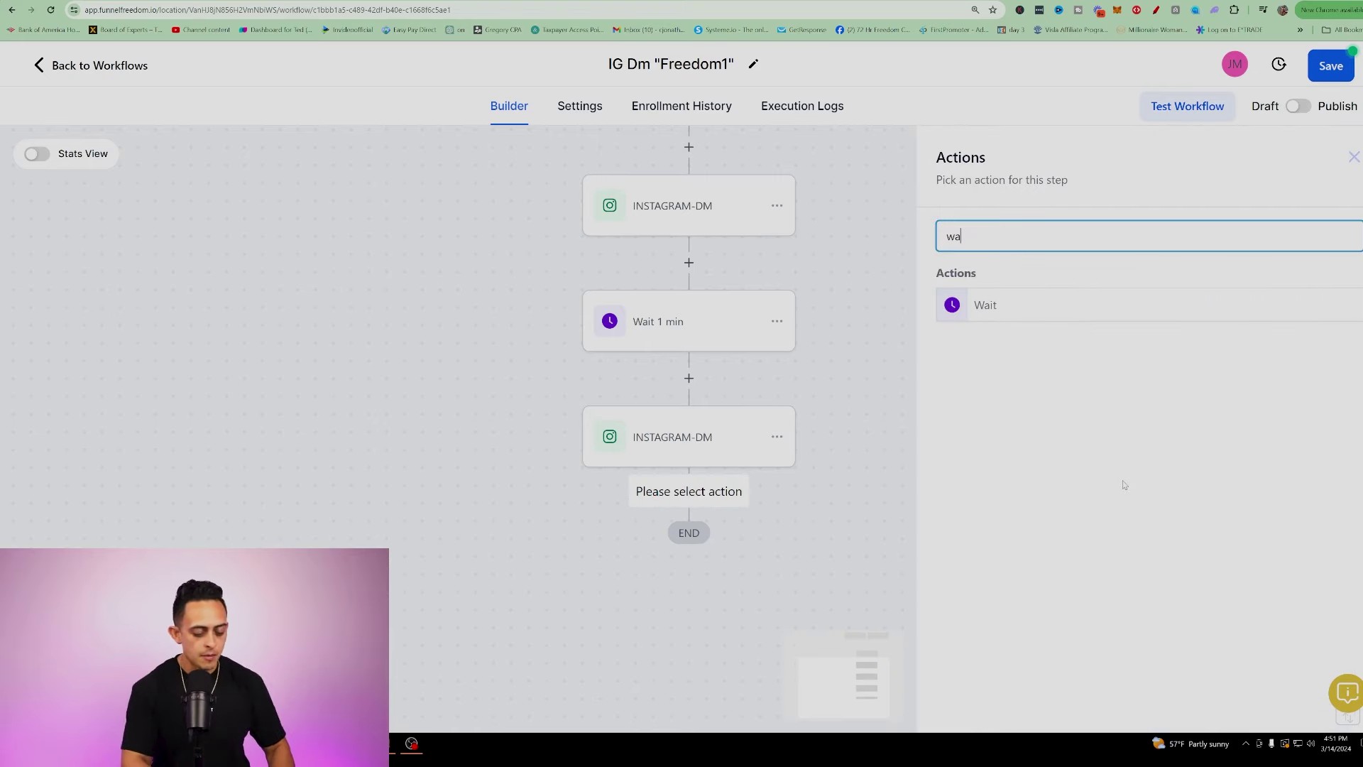
pyautogui.write('wait')
pyautogui.click(1038, 312)
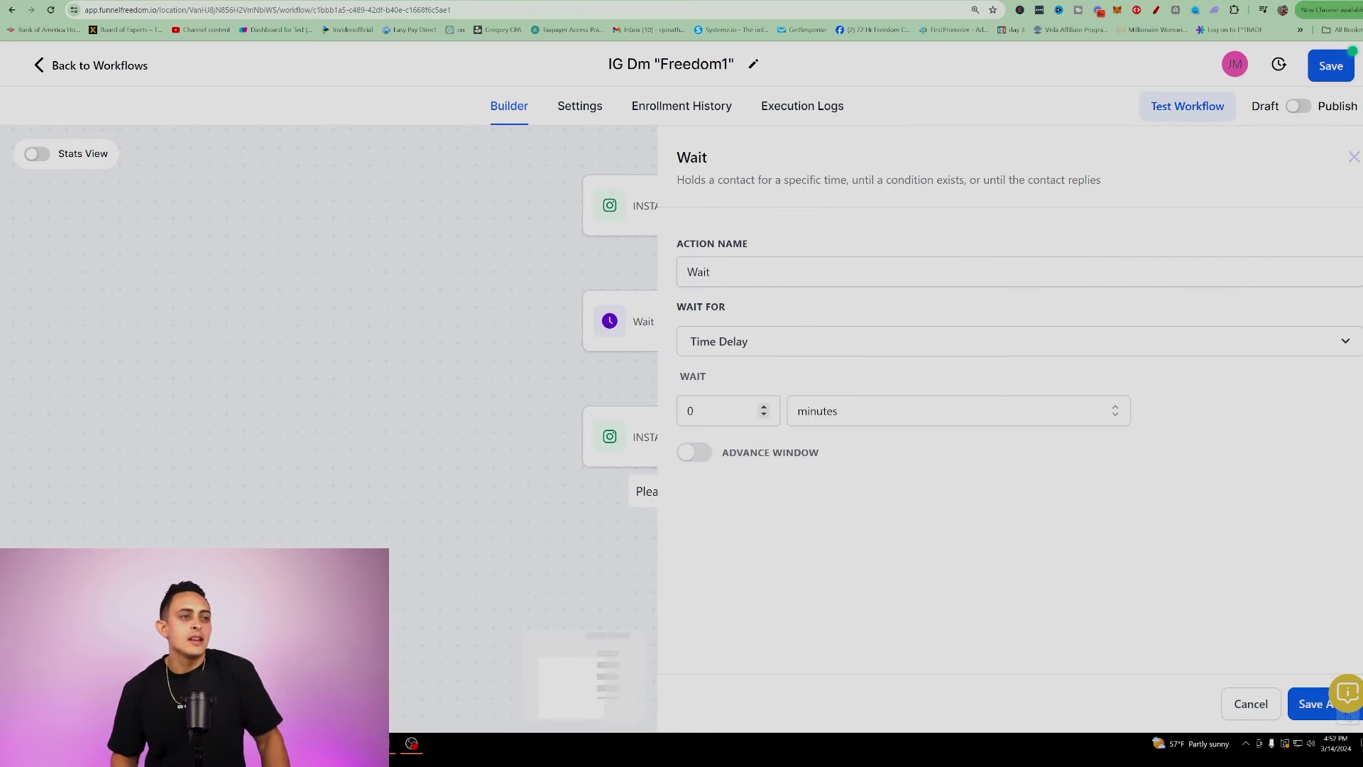
pyautogui.click(724, 410)
pyautogui.write('1')
pyautogui.click(873, 412)
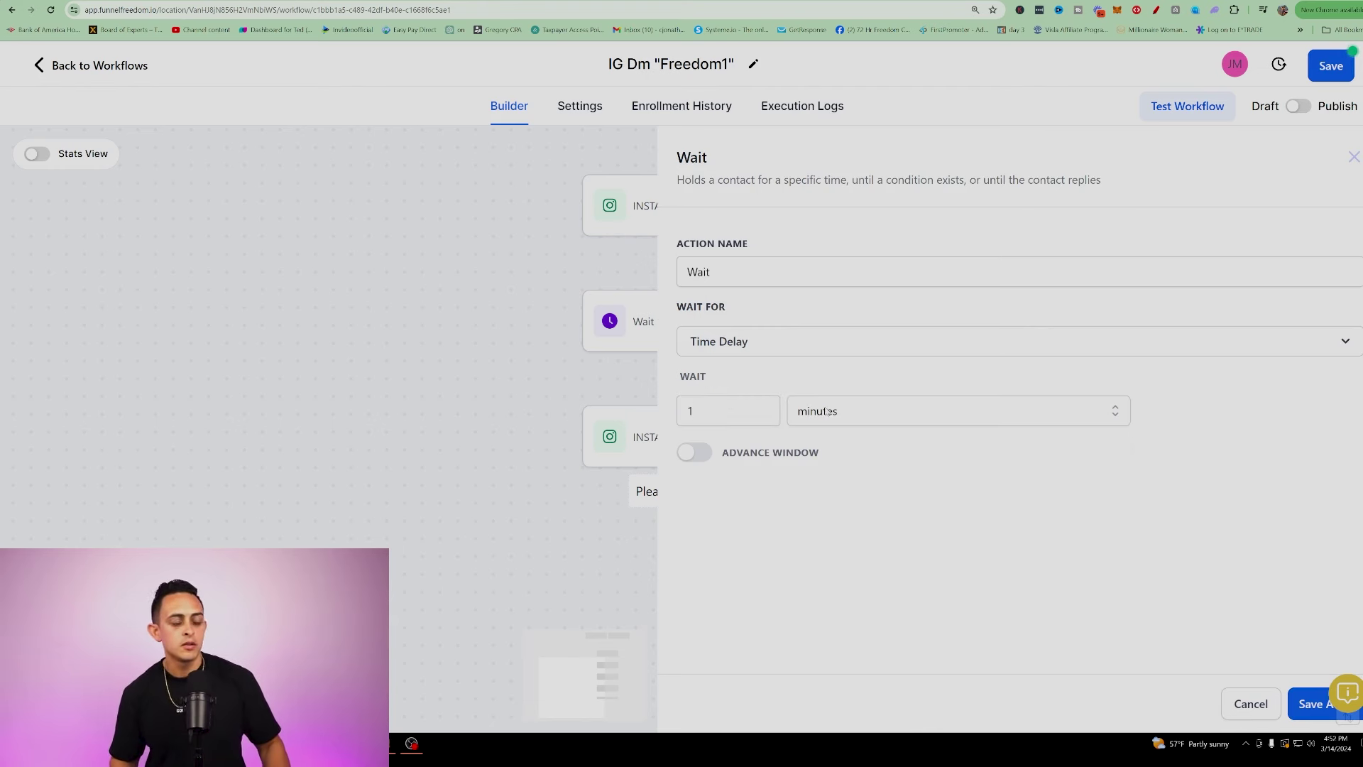
pyautogui.click(874, 486)
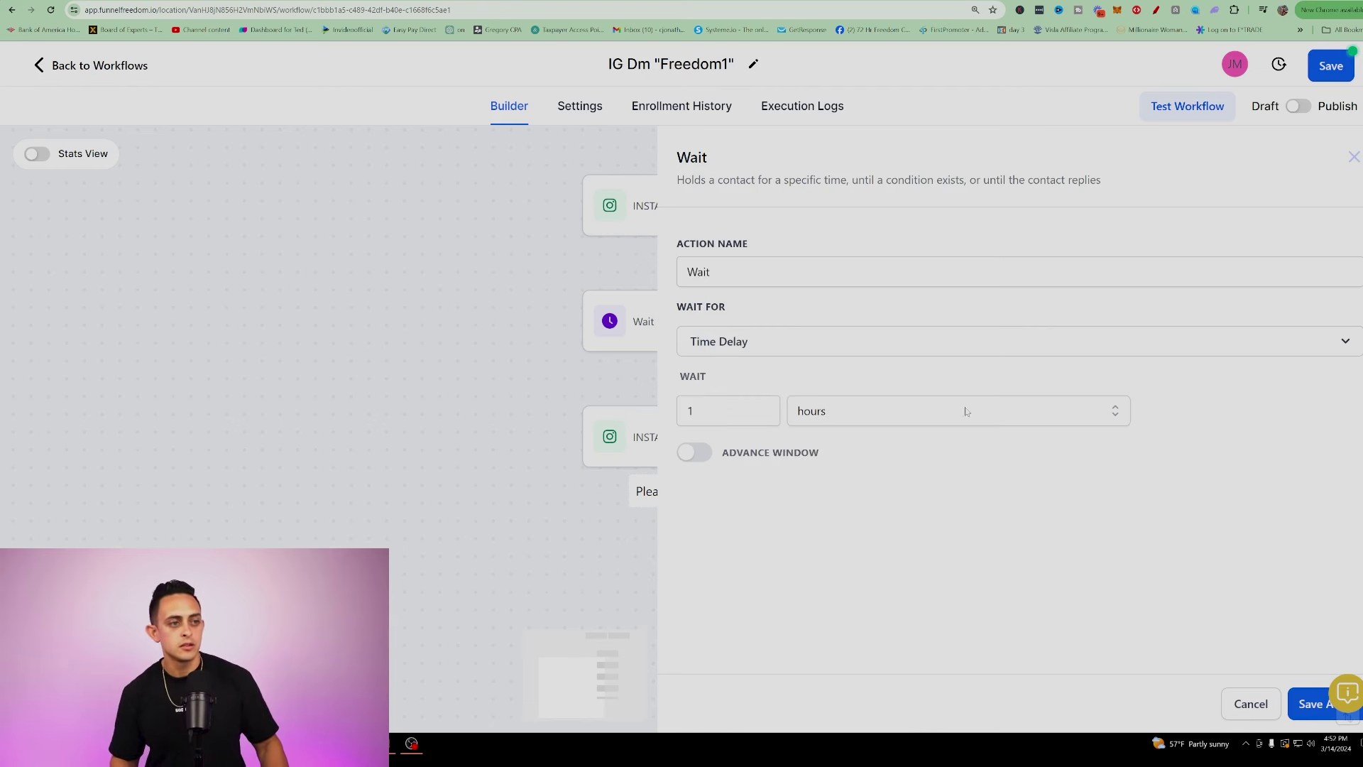
pyautogui.click(1306, 718)
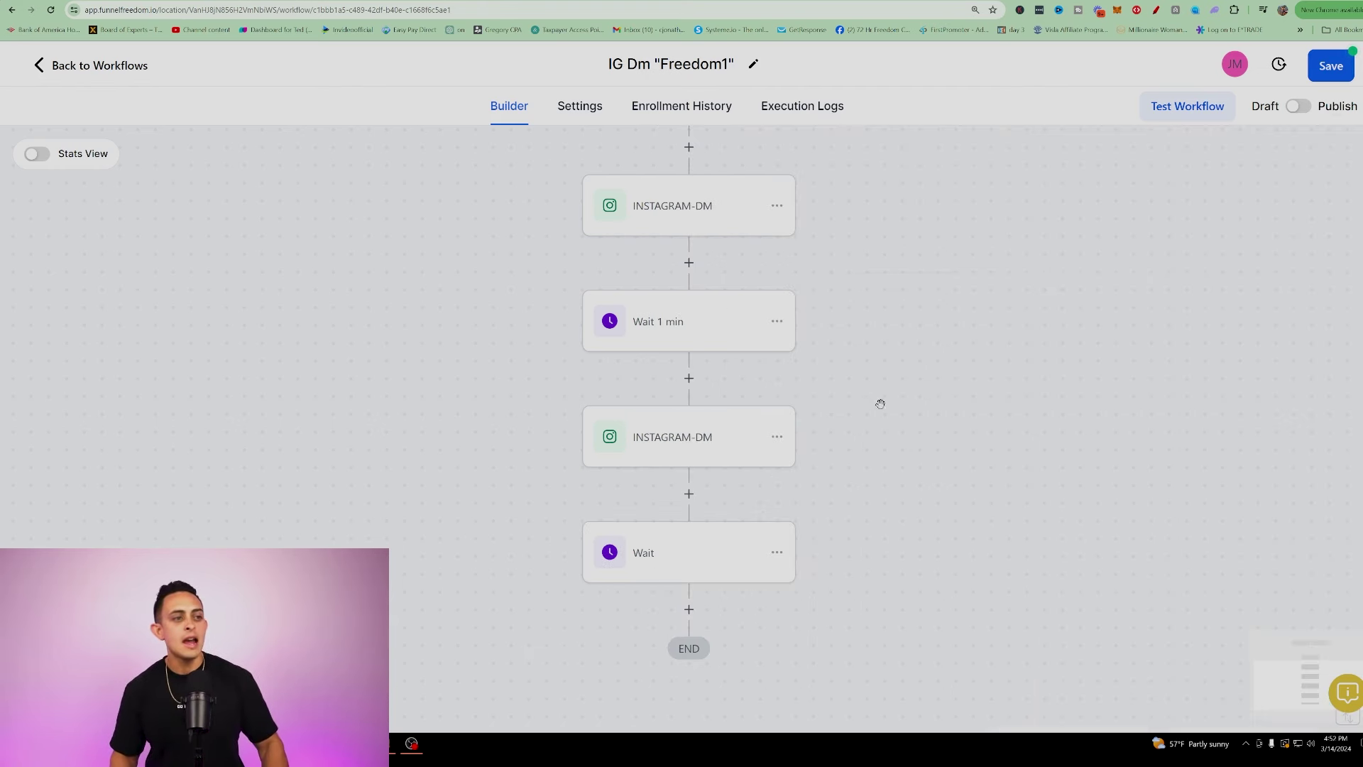
# Rename the one-hour Wait action to "Wait 1 hr" and save it.
pyautogui.click(692, 552)
pyautogui.write('1 h')
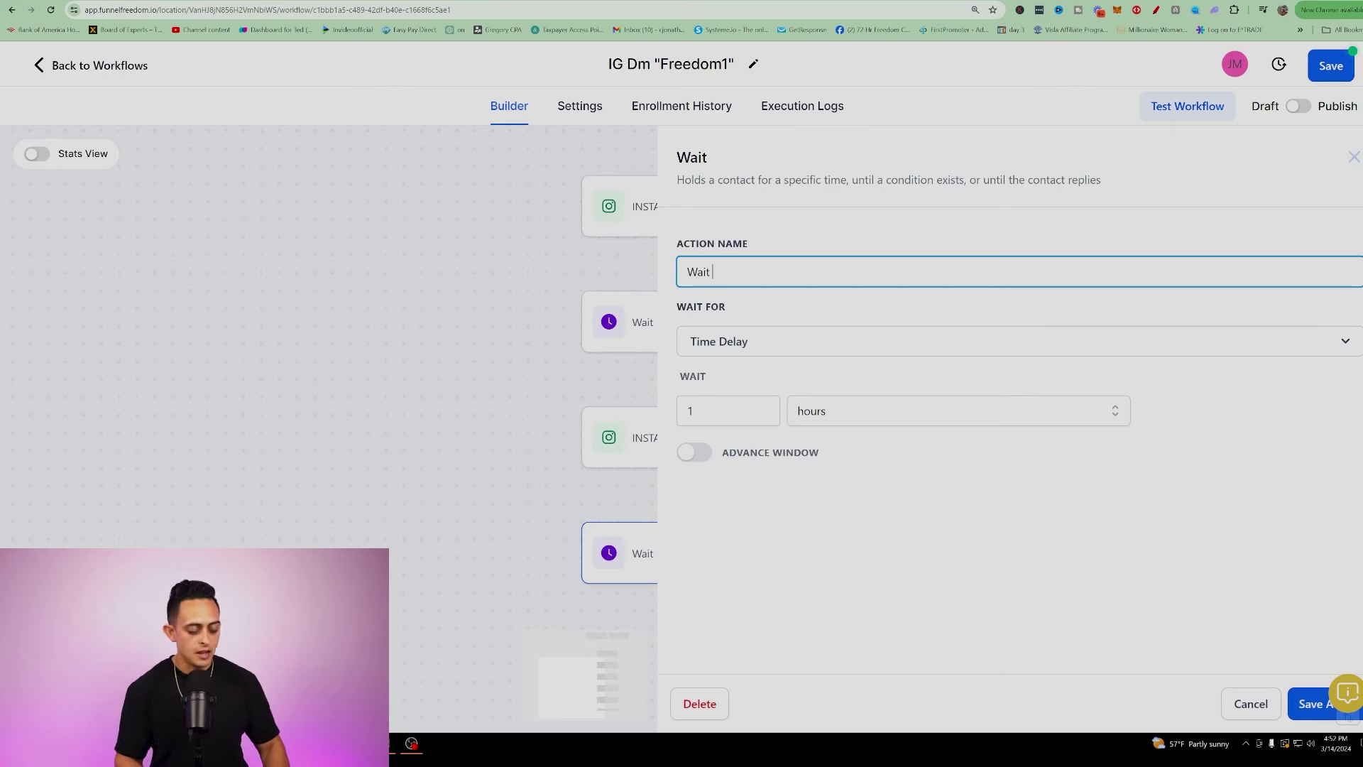
pyautogui.write('r')
pyautogui.click(1311, 703)
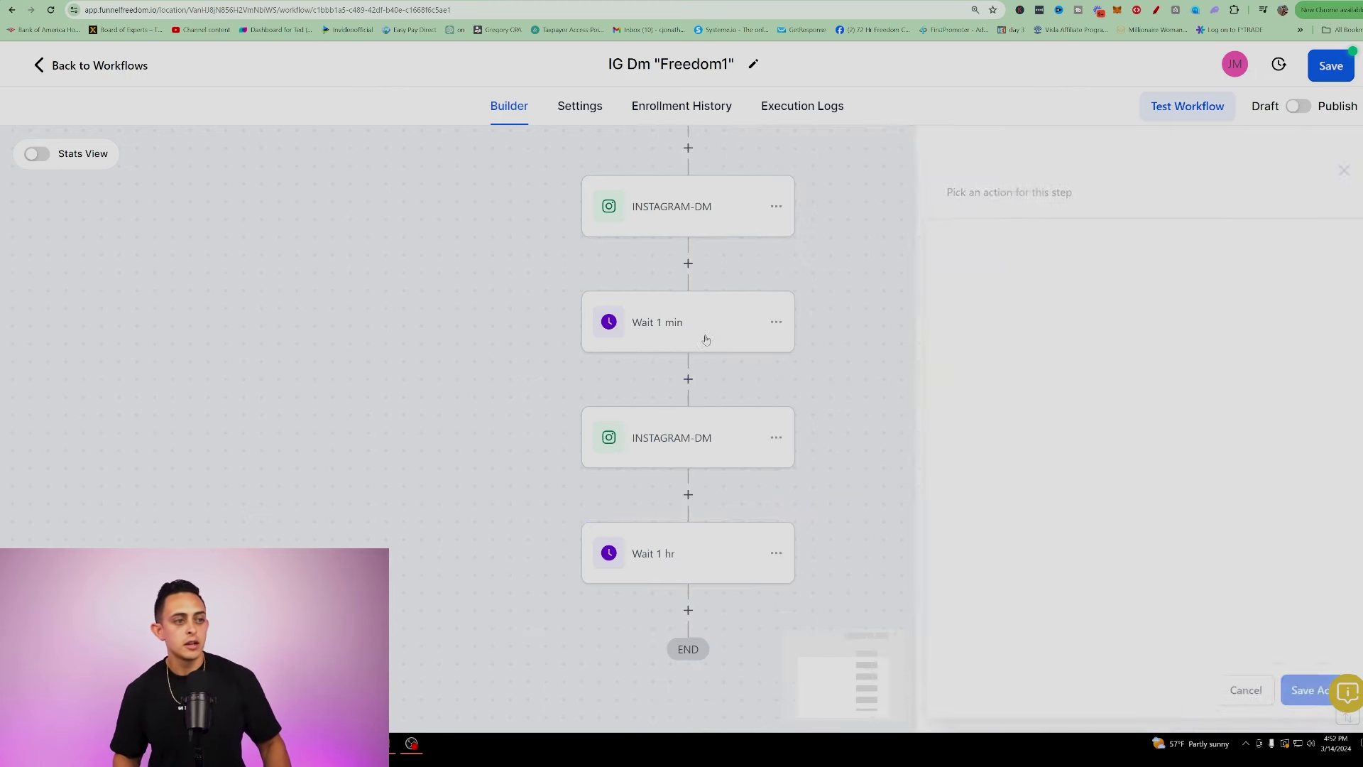
# Append an Instagram DM: "Hey, did you get a chance to go through the FREE course I sent? If so what do you think so far?".
pyautogui.click(692, 565)
pyautogui.scroll(-2, 1142, 467)
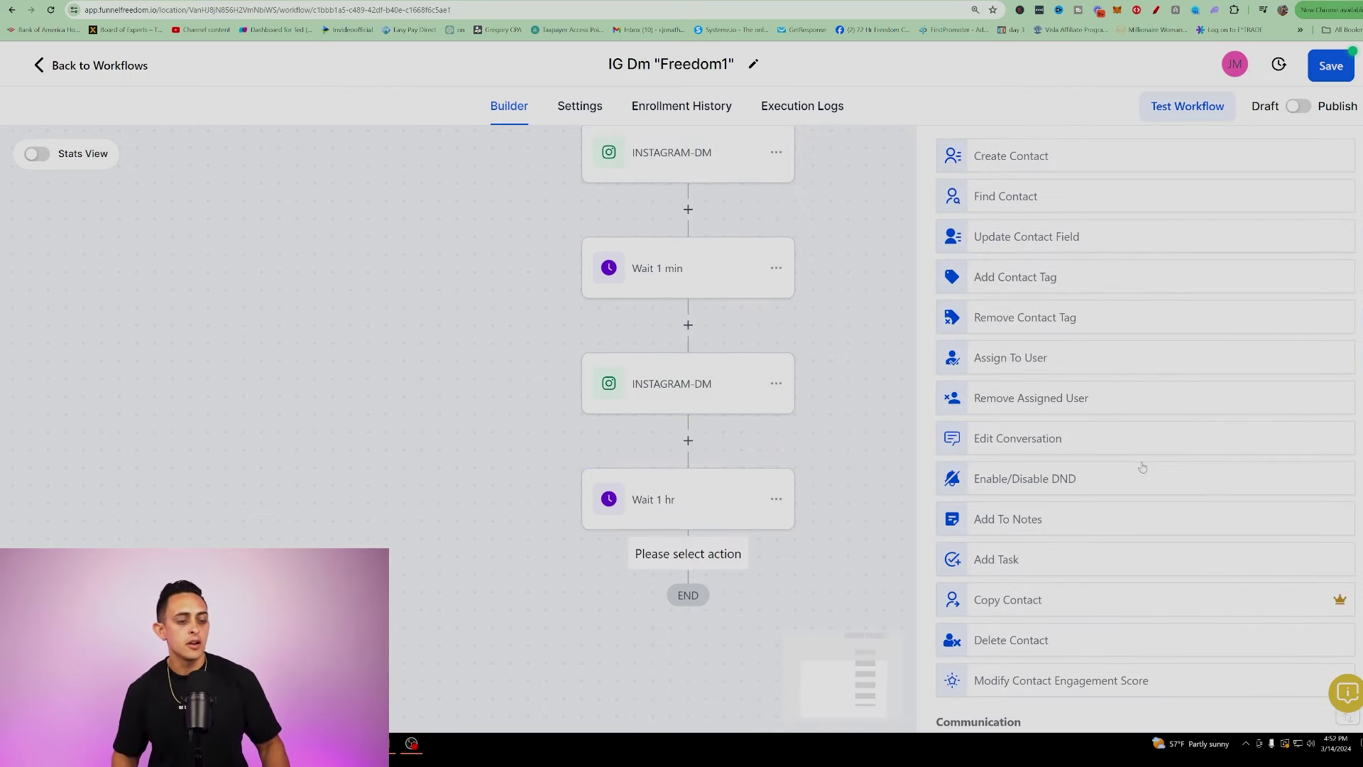
pyautogui.write('dm')
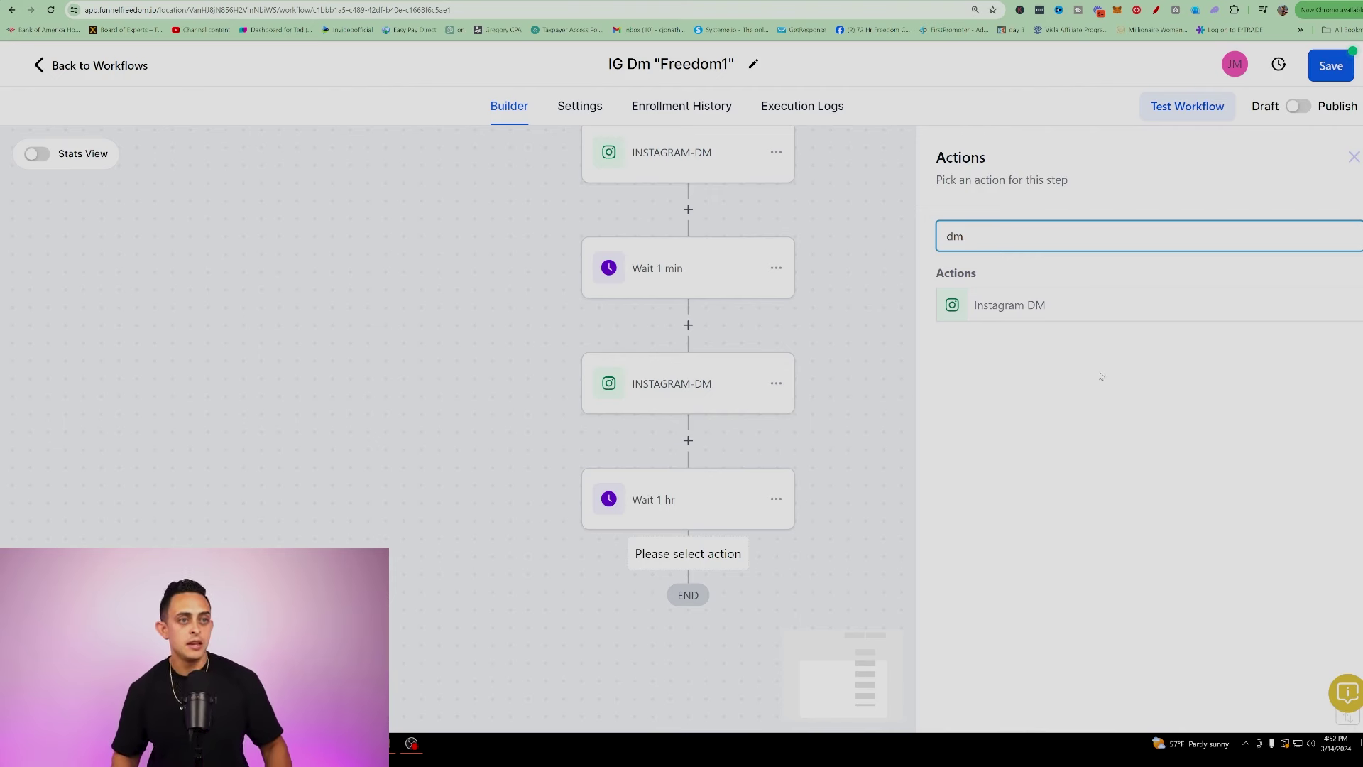
pyautogui.click(1008, 305)
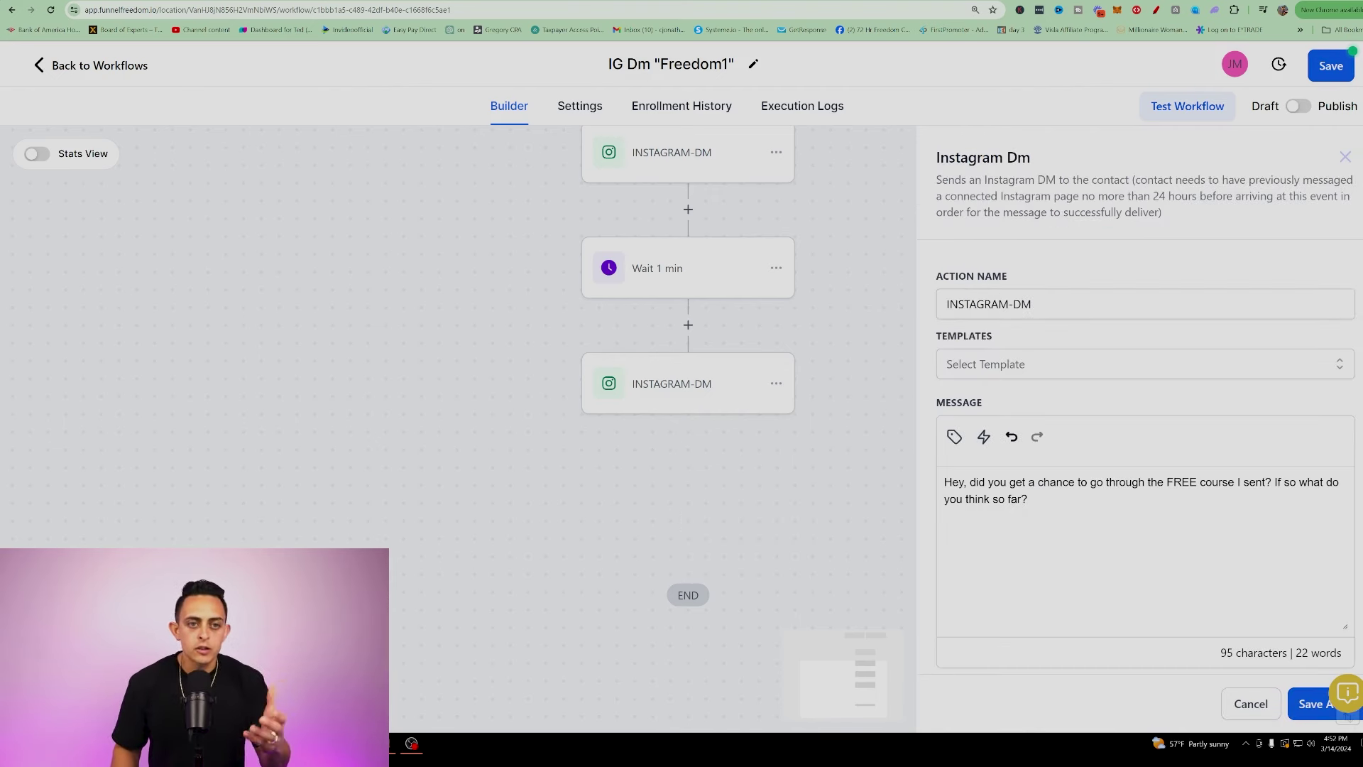
pyautogui.click(1313, 705)
# Look over the whole workflow sequence and switch the workflow from Draft to Publish.
pyautogui.scroll(6, 1082, 505)
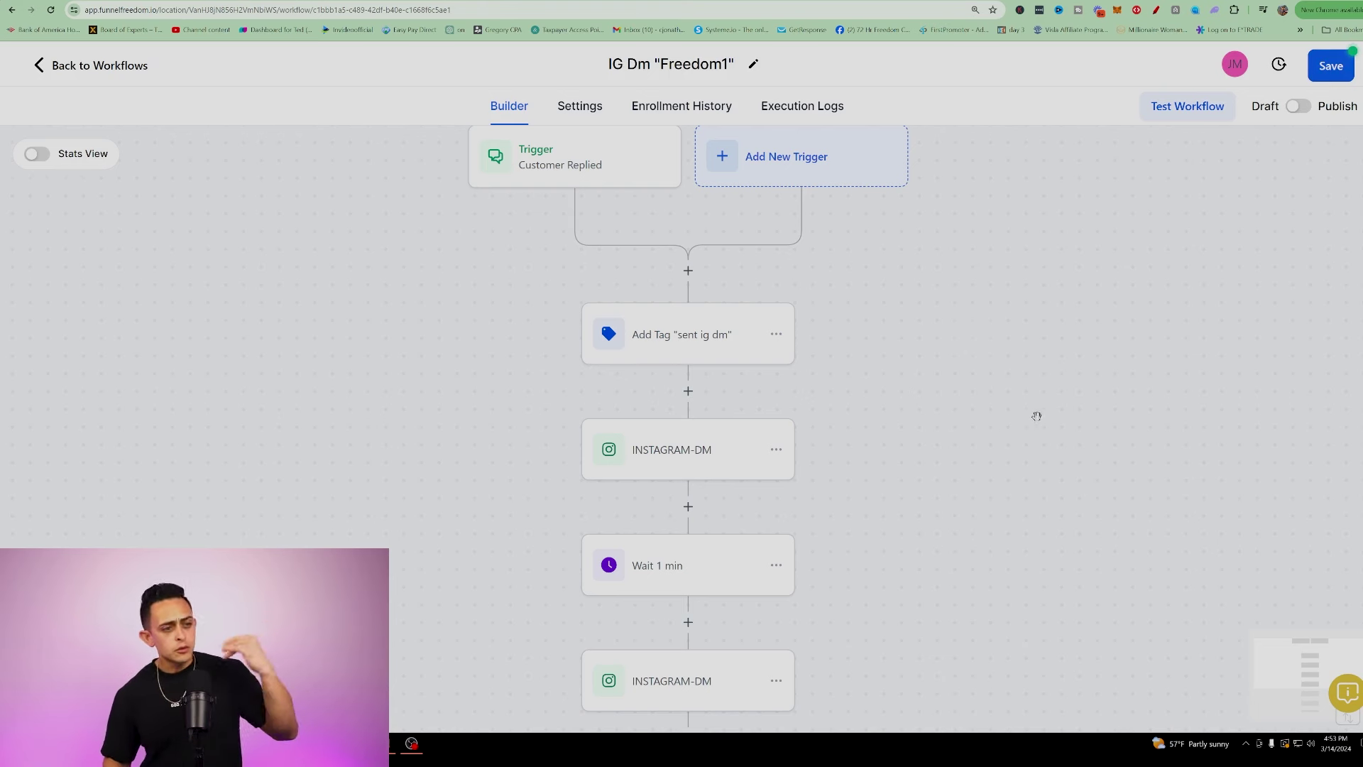
pyautogui.scroll(-5, 1037, 416)
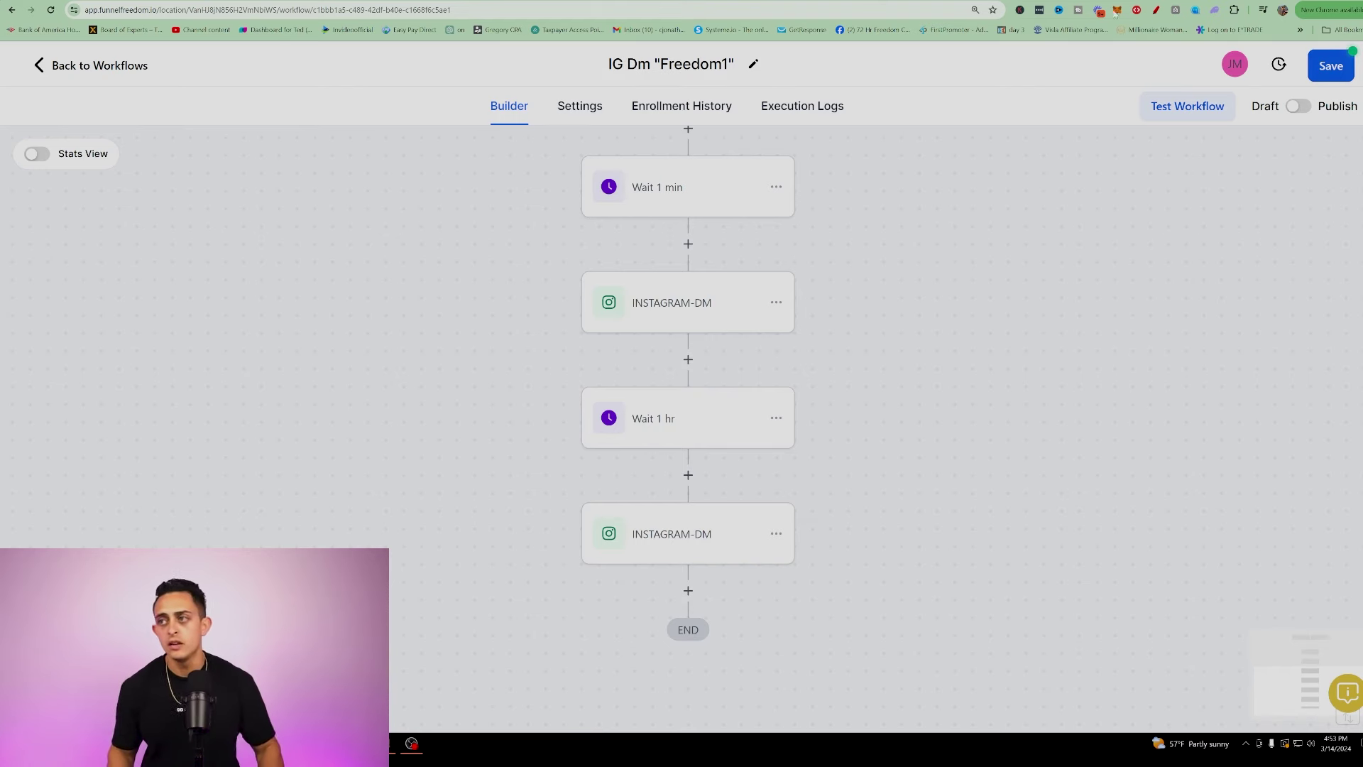
pyautogui.click(1296, 108)
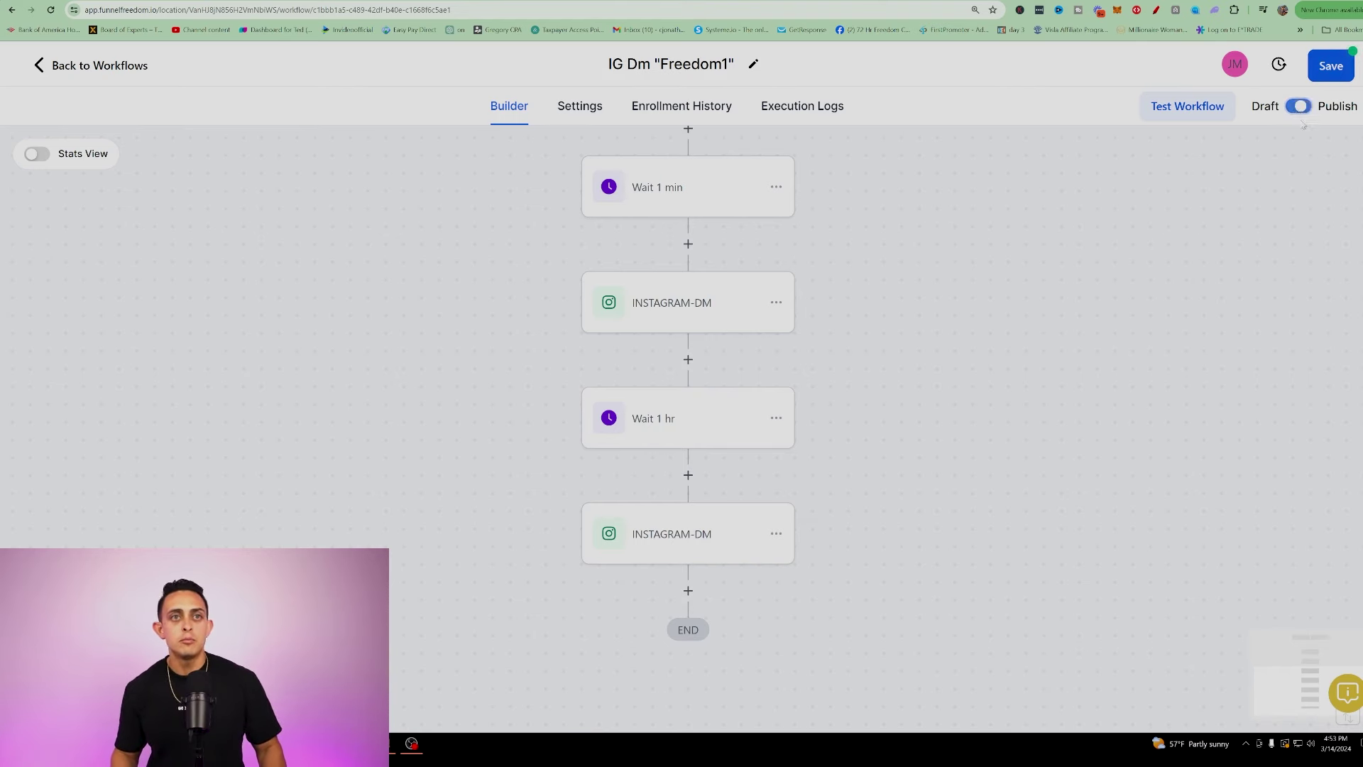
# Save the published IG Dm "Freedom1" workflow.
pyautogui.click(1331, 71)
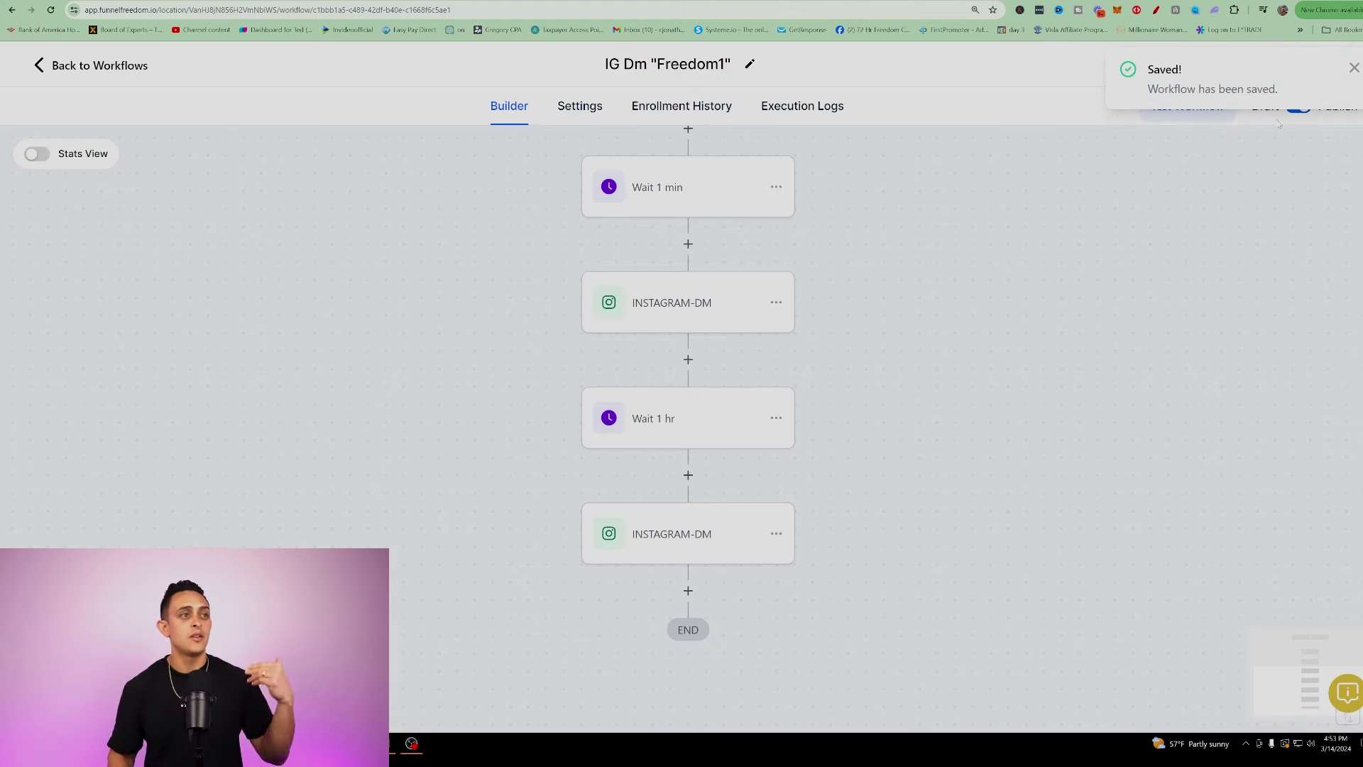
pyautogui.scroll(2, 1121, 115)
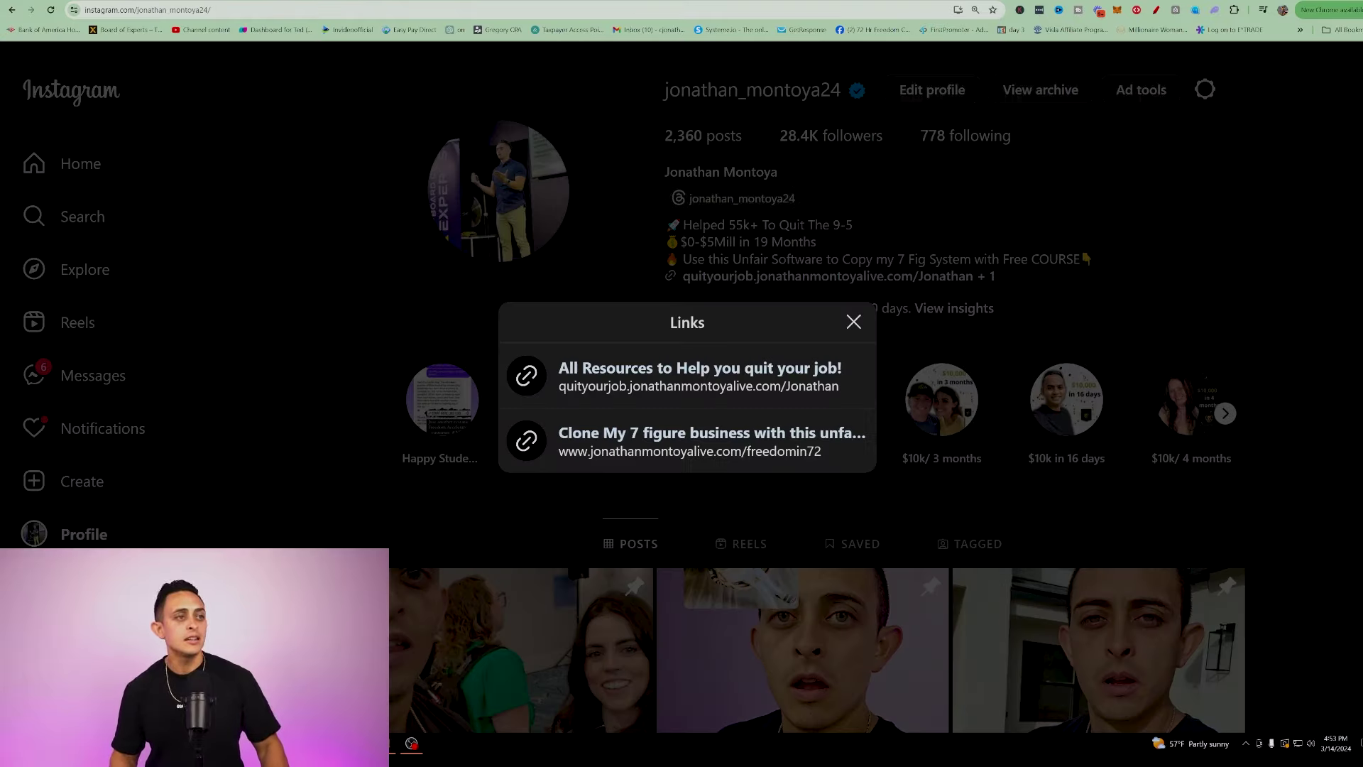
# Switch to Instagram, close the profile's Links dialog and send the test DM "freedom1" from the funnelfreedomio account to the workflow owner's account.
pyautogui.click(851, 320)
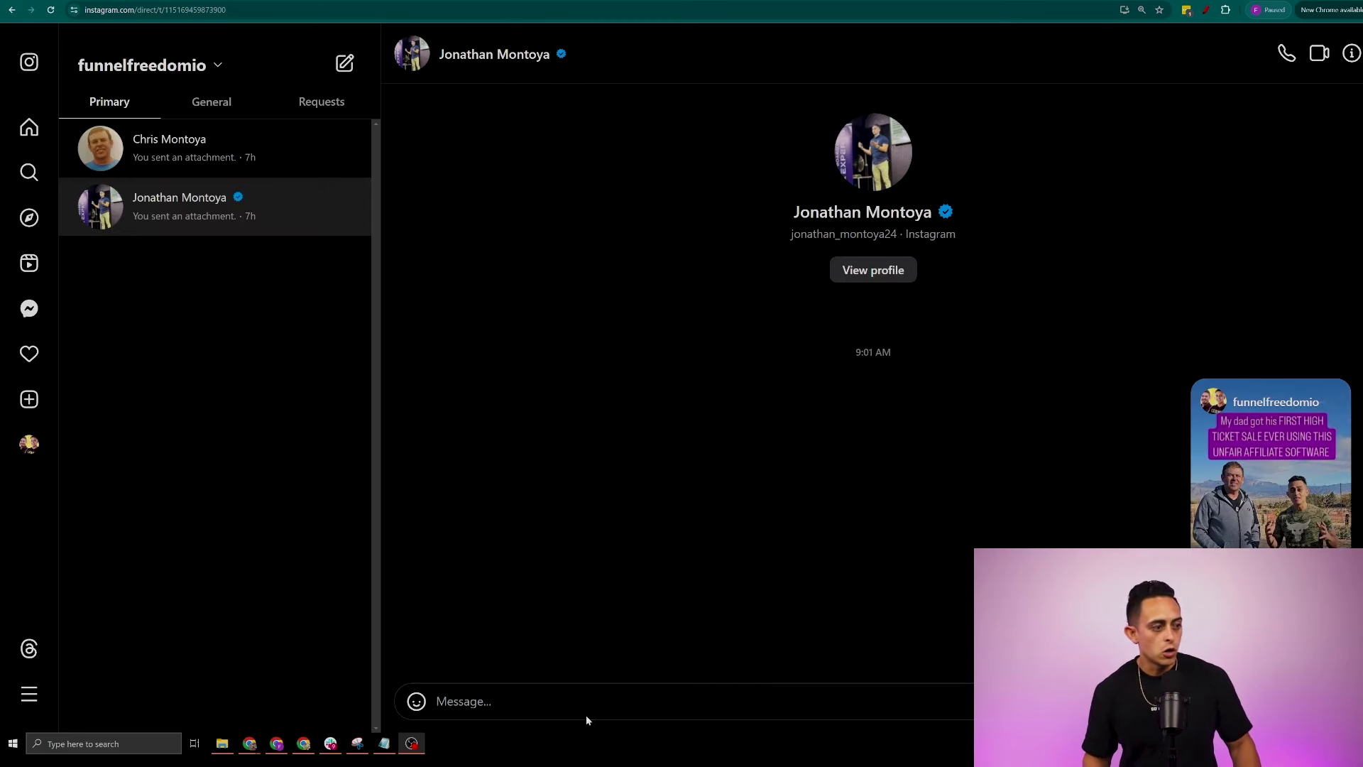
pyautogui.click(586, 717)
pyautogui.write('freed')
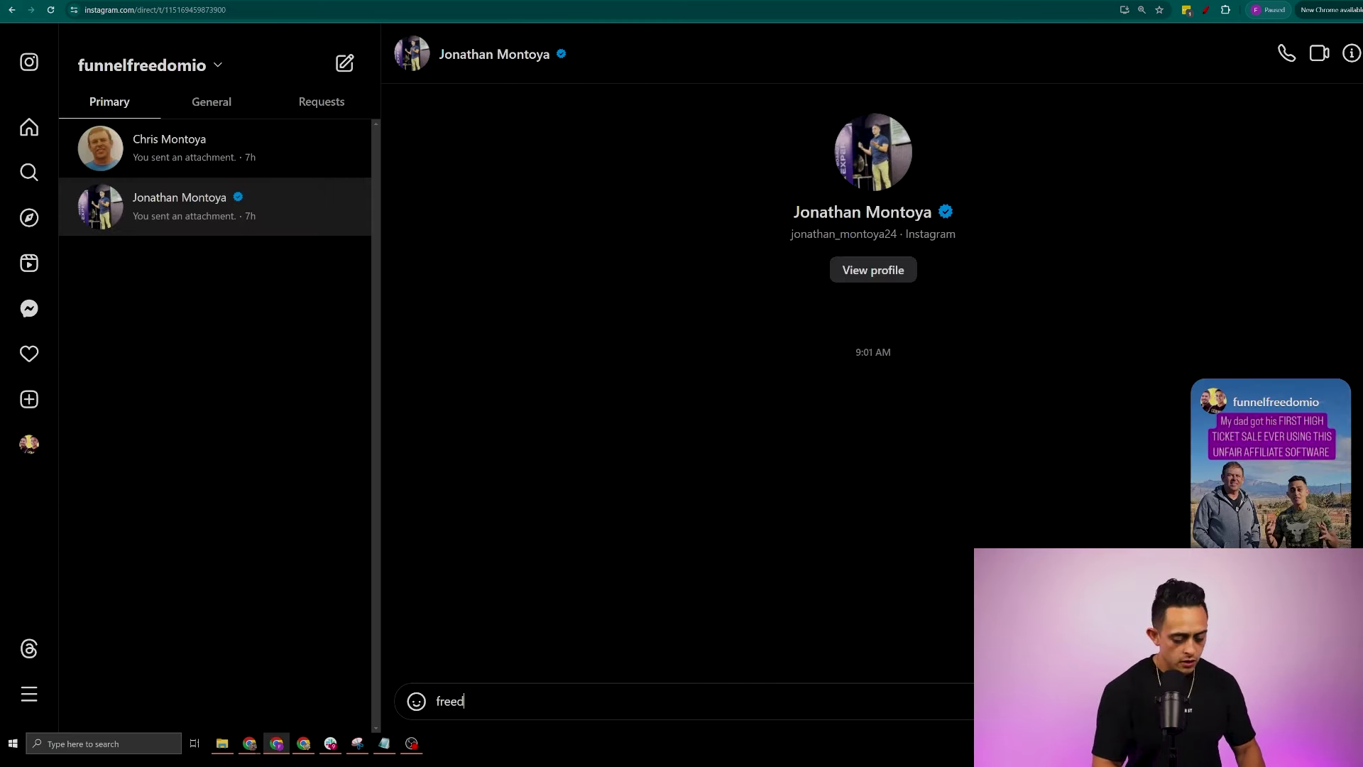
pyautogui.write('om1')
pyautogui.press('Return')
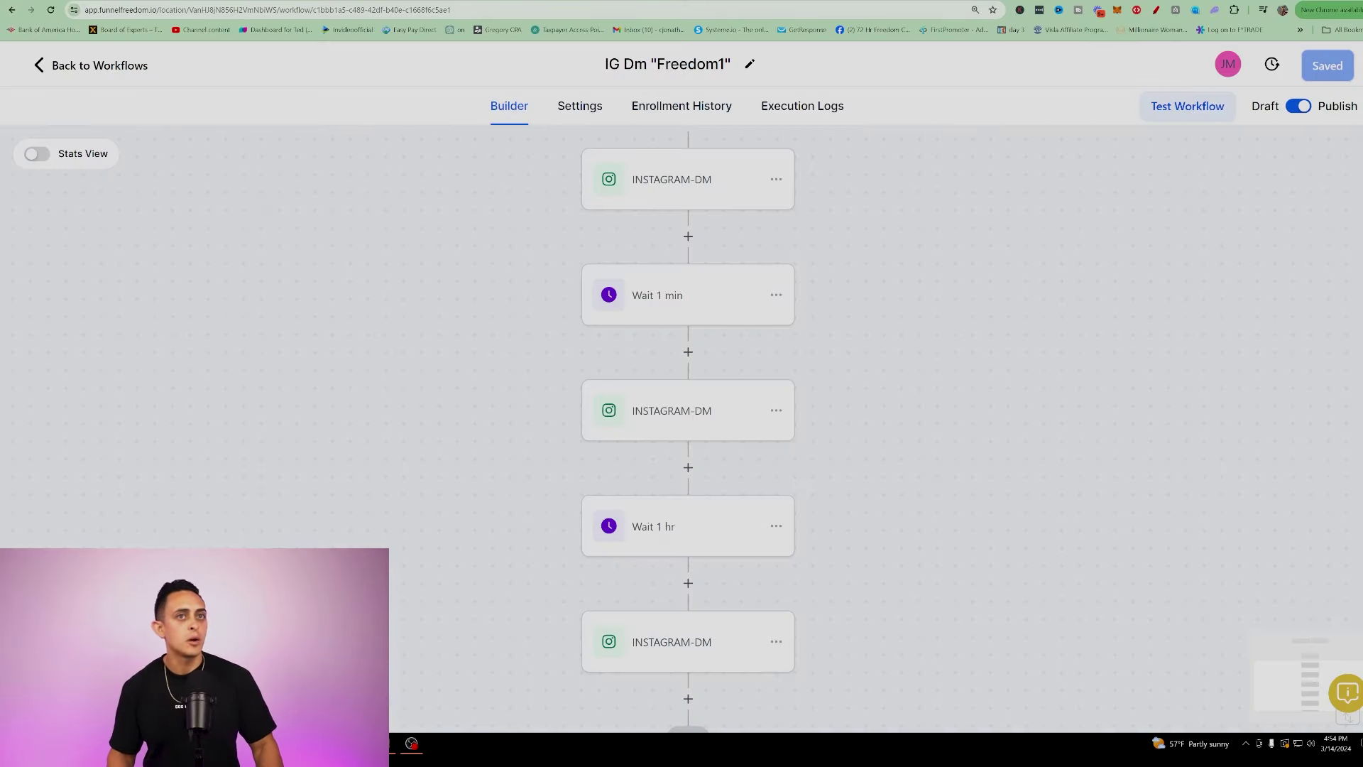
# Leave the workflow builder for funnelfreedom.io's Conversations and temporarily circle the Funnel Freedom test conversation in red.
pyautogui.click(114, 67)
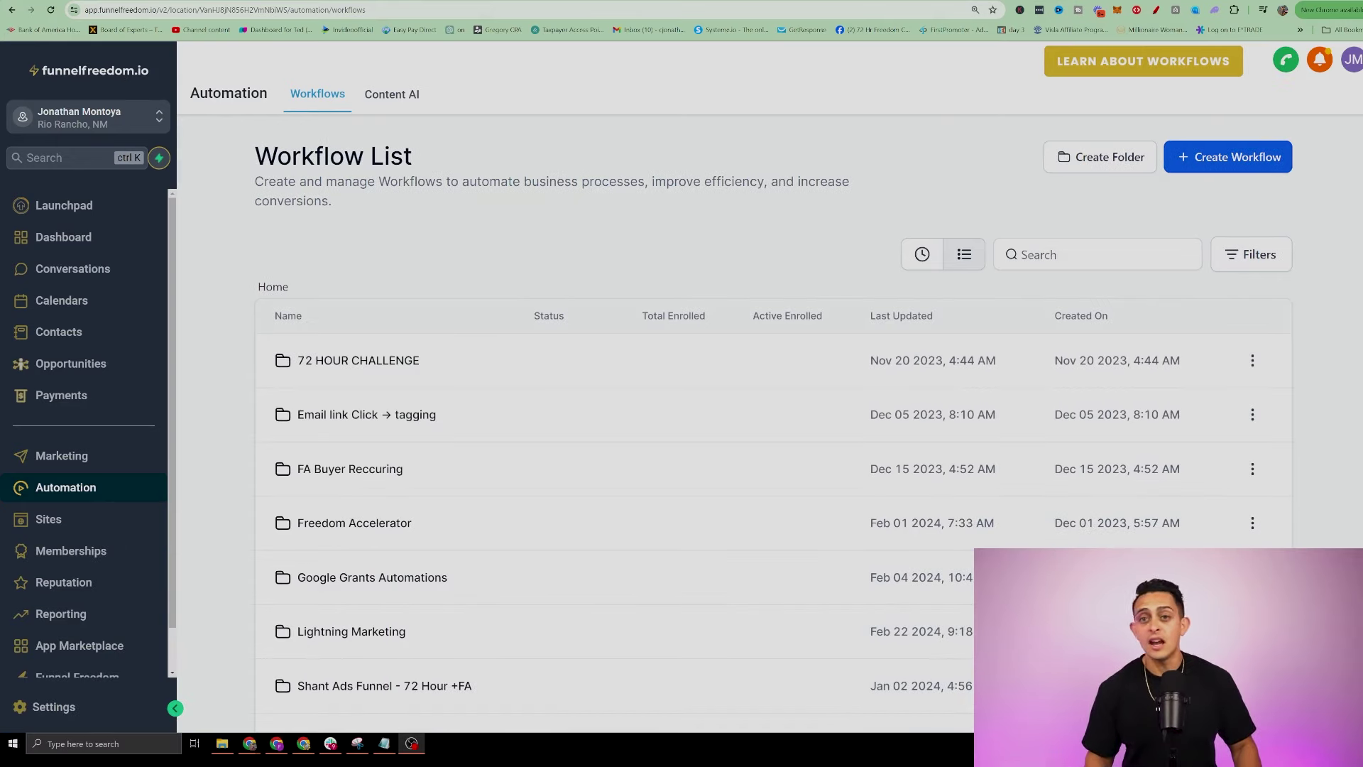
pyautogui.click(78, 269)
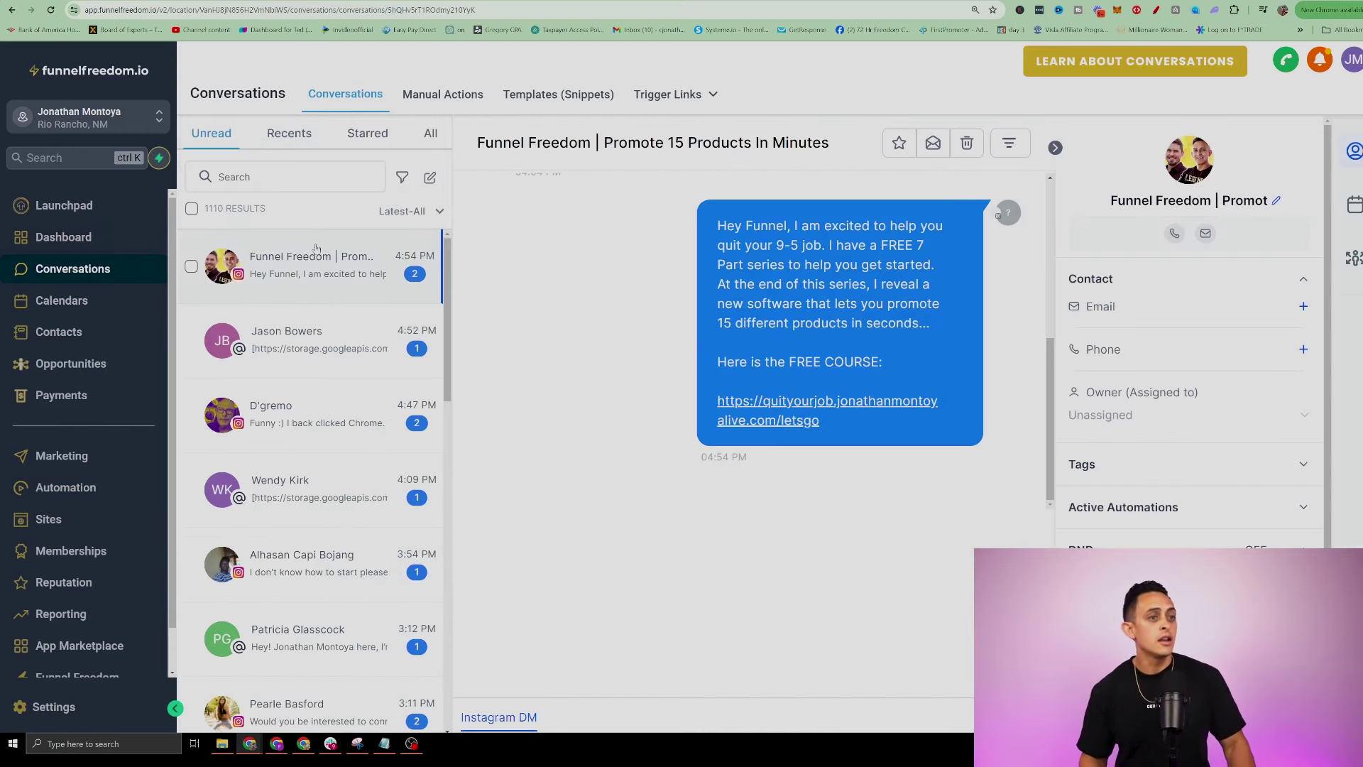
pyautogui.click(1155, 10)
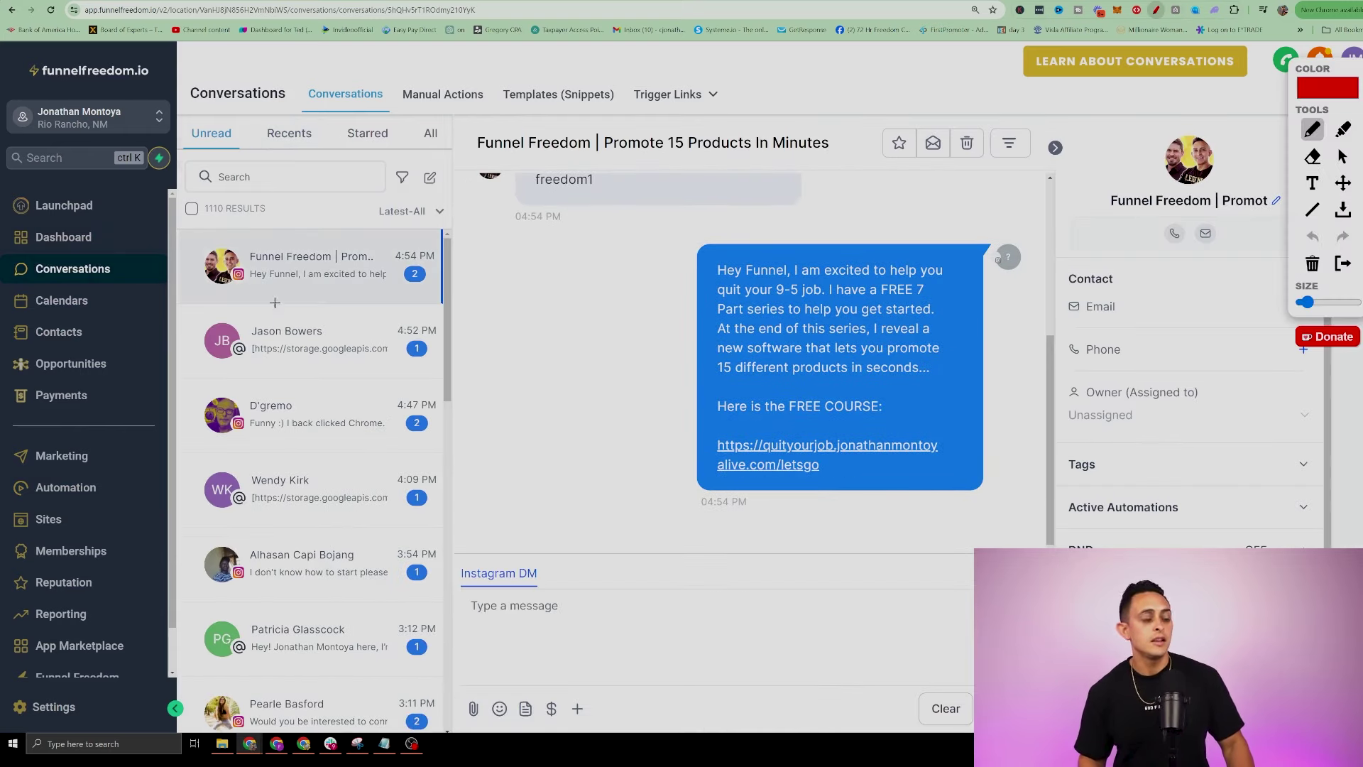
pyautogui.moveTo(328, 207); pyautogui.dragTo(354, 214)
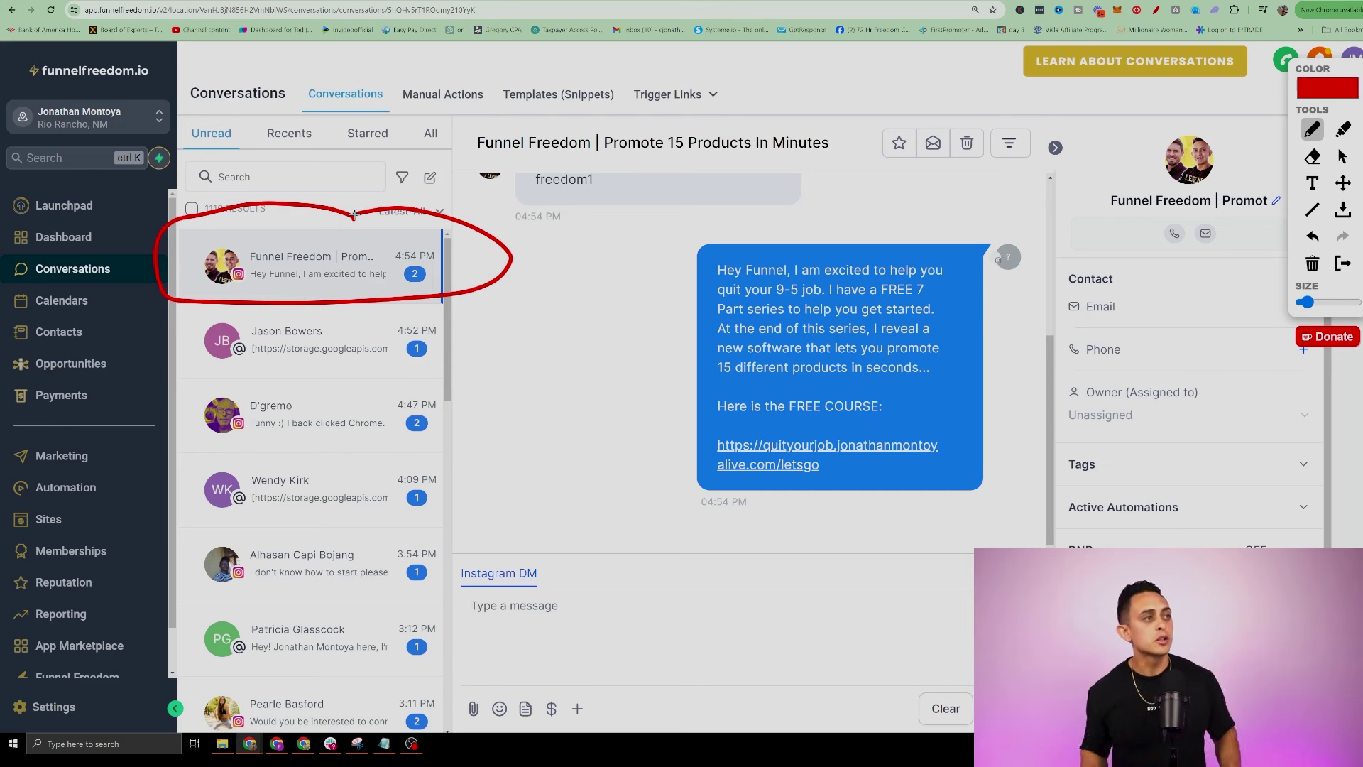
pyautogui.press('Escape')
# Open the Contacts section.
pyautogui.click(66, 339)
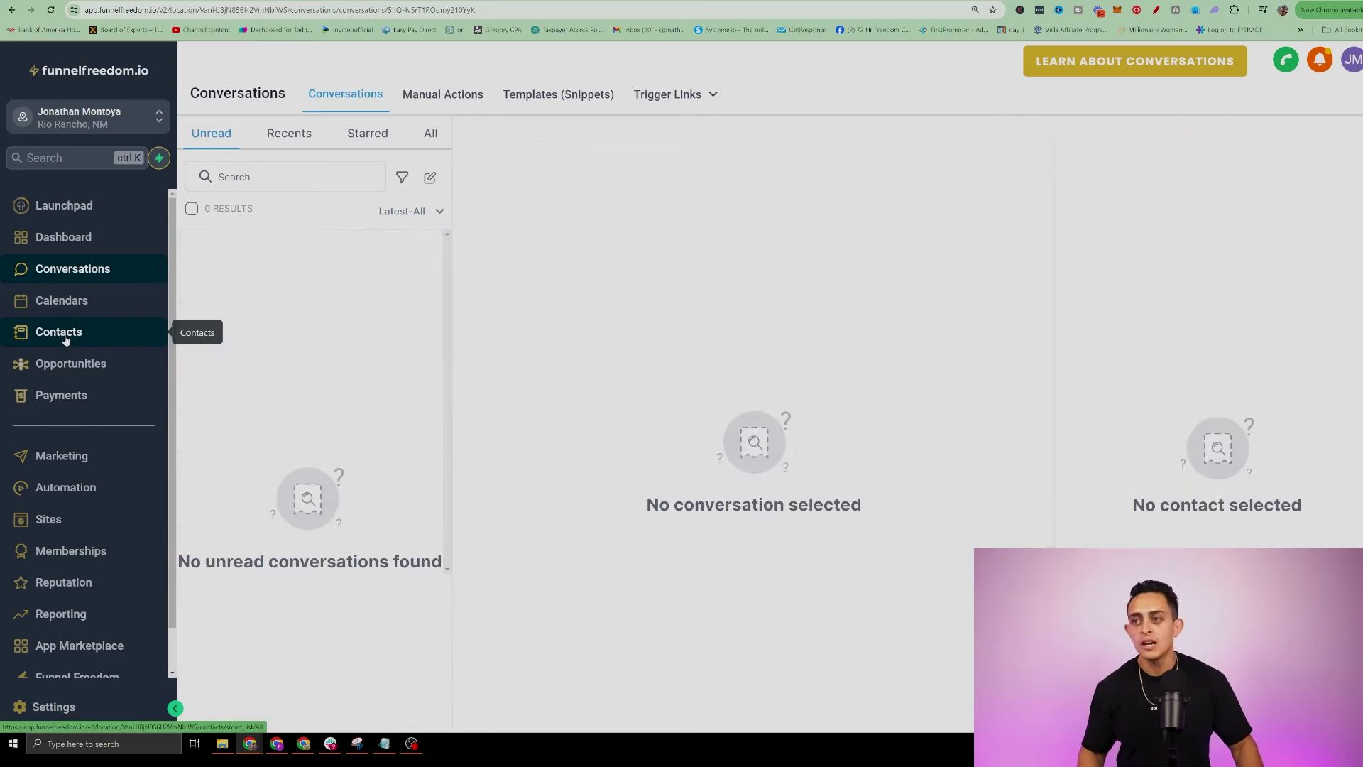